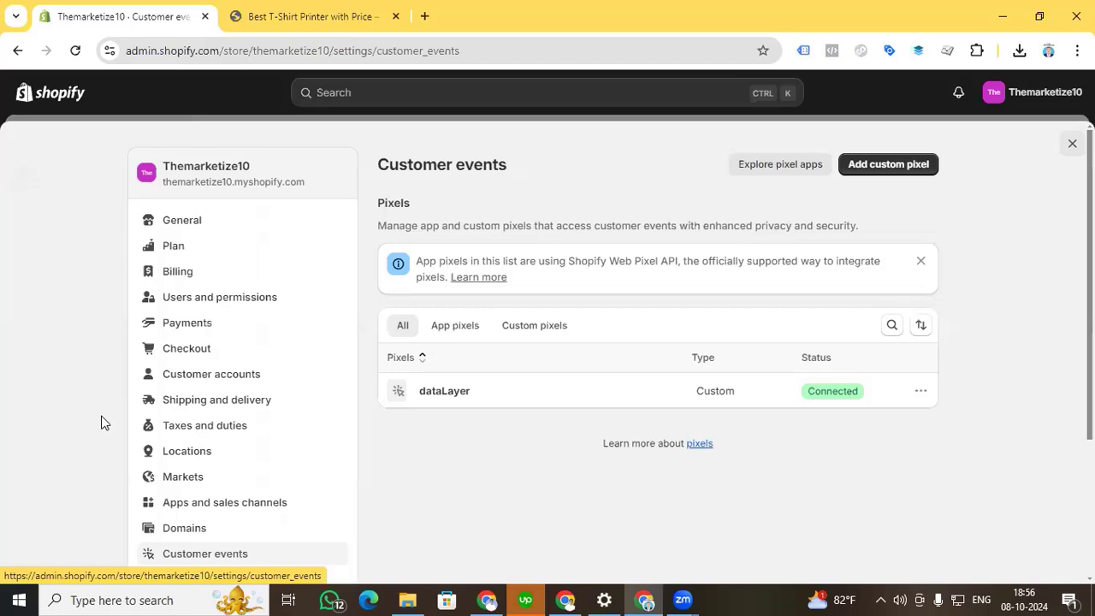
Switch to Google Tag Manager and open the list of tags in the Shopify Tutorial - Browser container.
scroll(101, 423, down, 1)
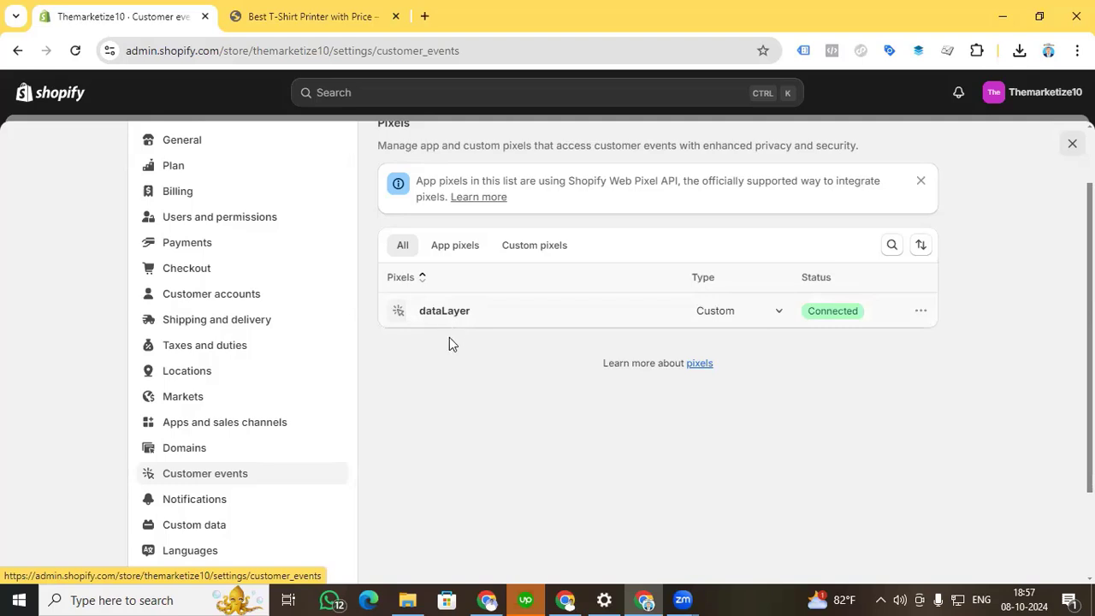
click(565, 599)
scroll(420, 390, up, 5)
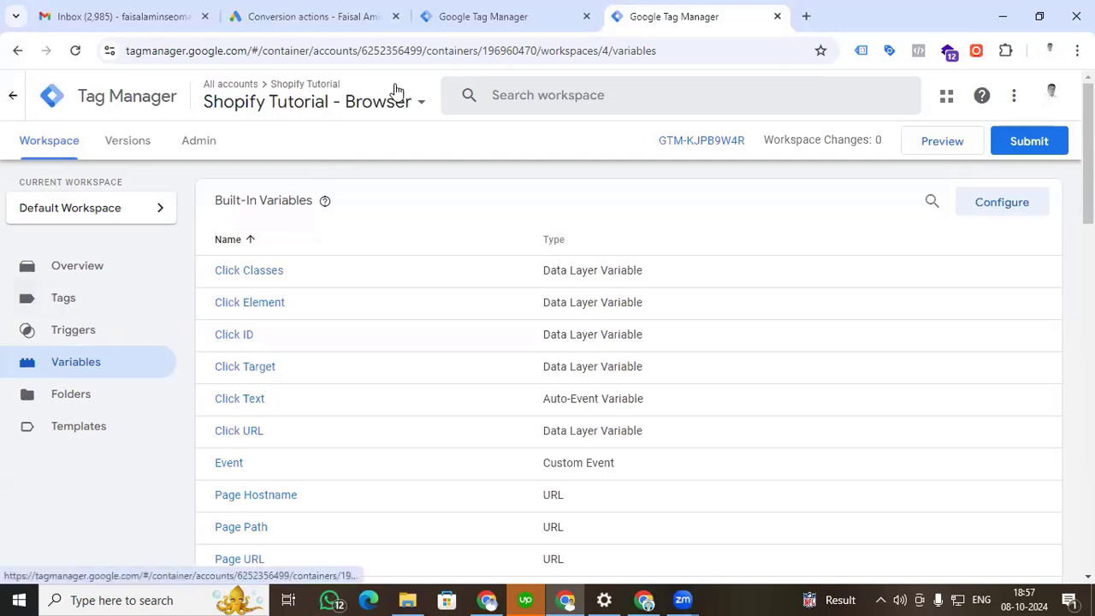
click(120, 303)
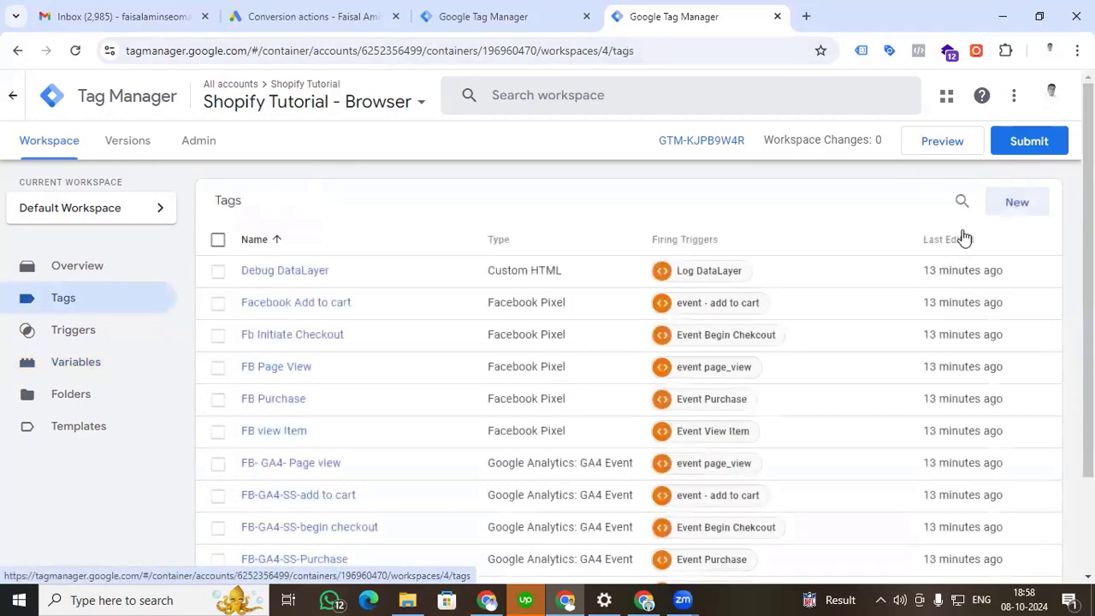
Start a new tag and set its type to the Google Ads Conversion Linker.
click(1020, 209)
click(628, 246)
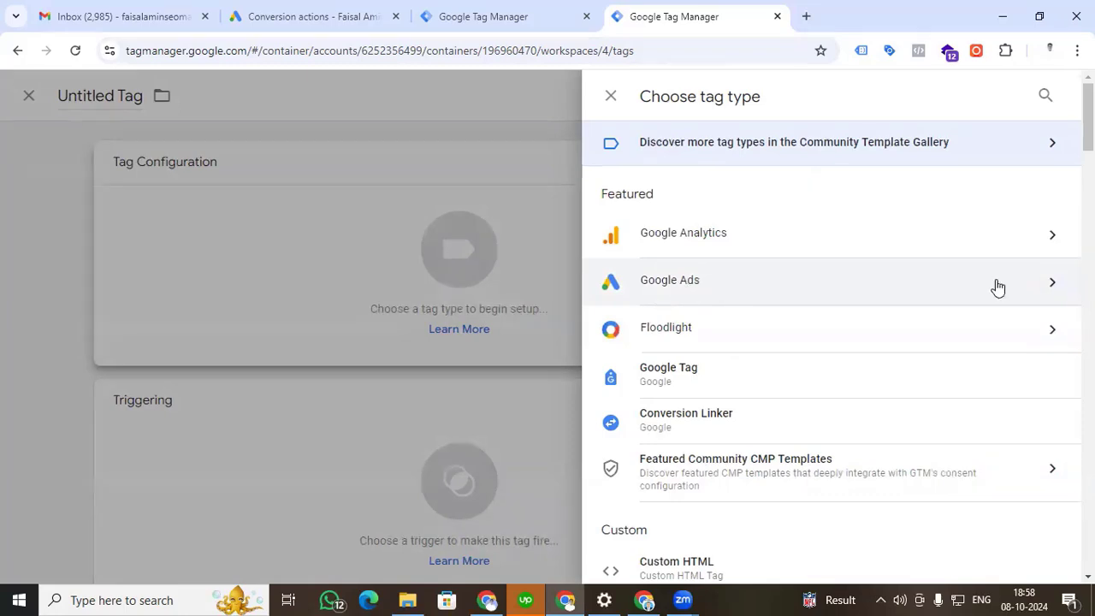
click(1030, 286)
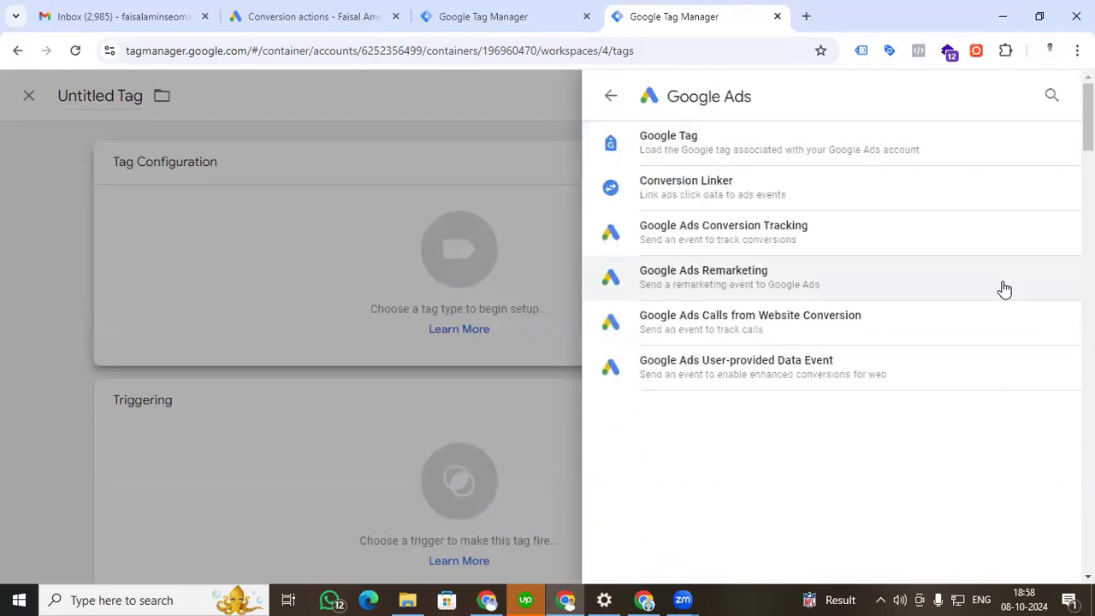
click(728, 187)
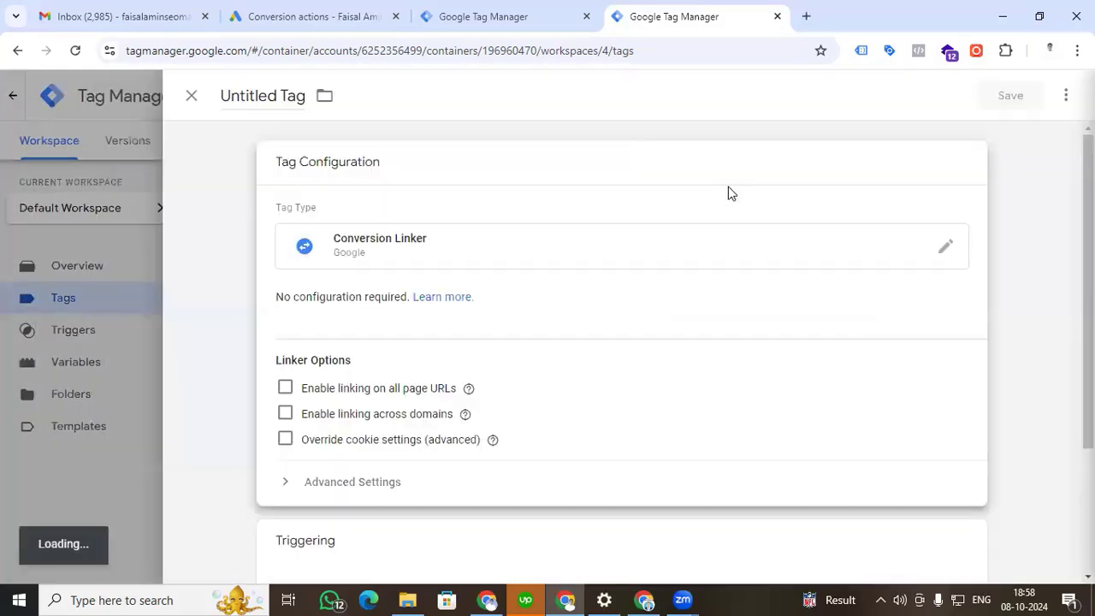
Assign the event page_view trigger to the new tag and save it under the name Conversion Linker.
scroll(483, 347, down, 2)
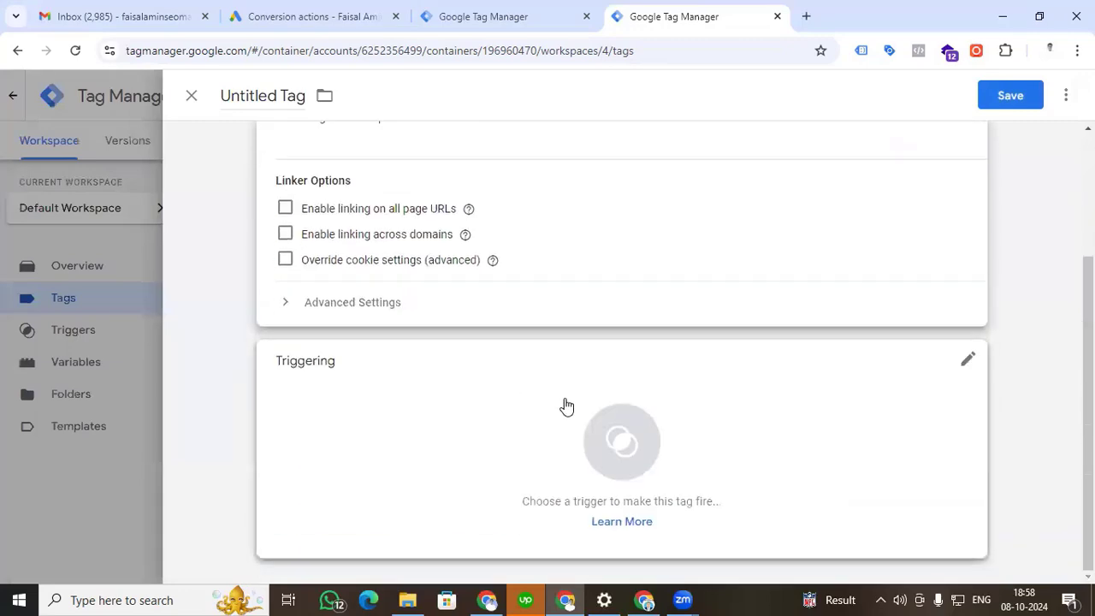
click(628, 444)
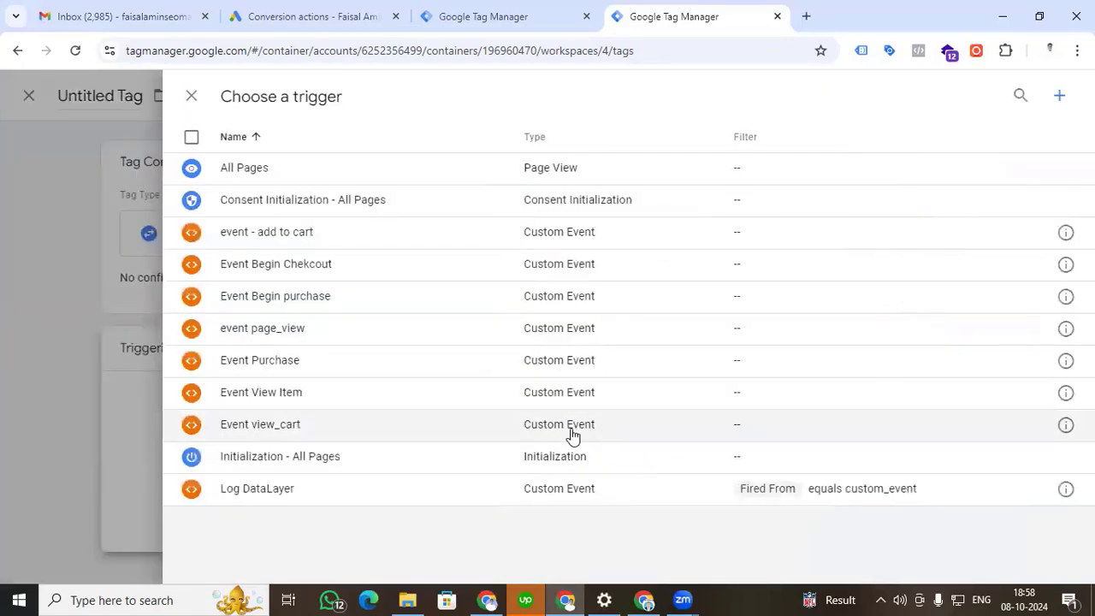
click(270, 342)
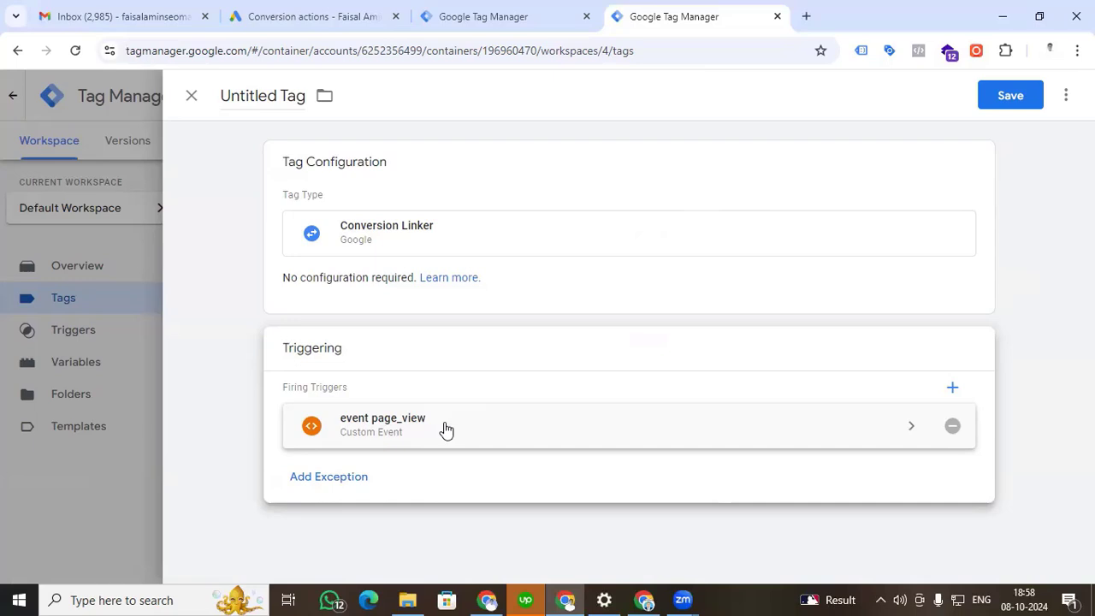
click(1010, 96)
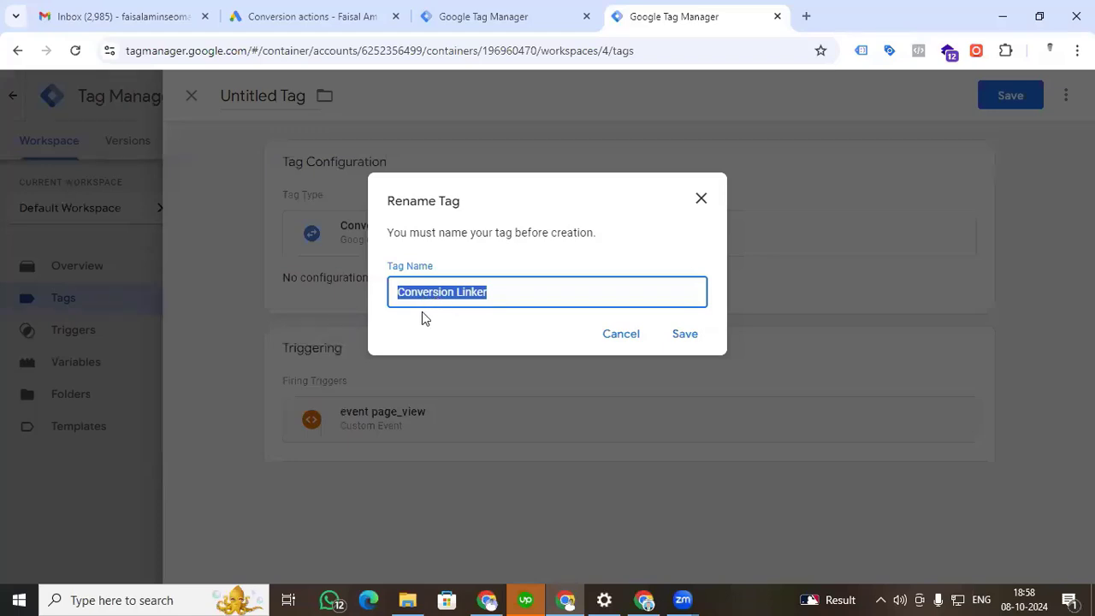
click(673, 334)
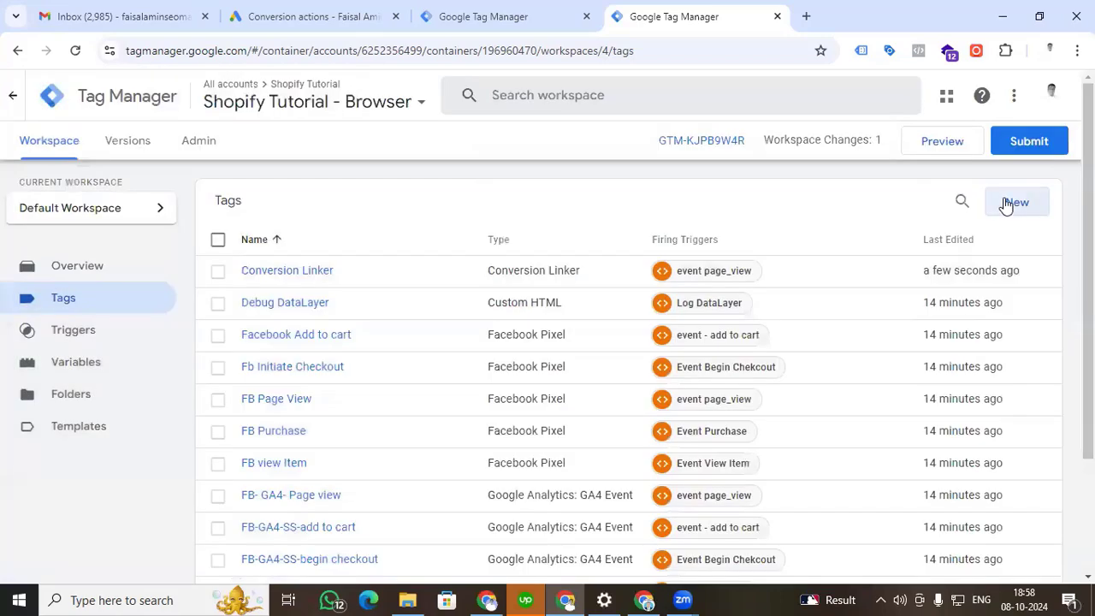
Start another new tag and choose Google Tag from the Google Ads tag types.
click(1006, 206)
click(619, 261)
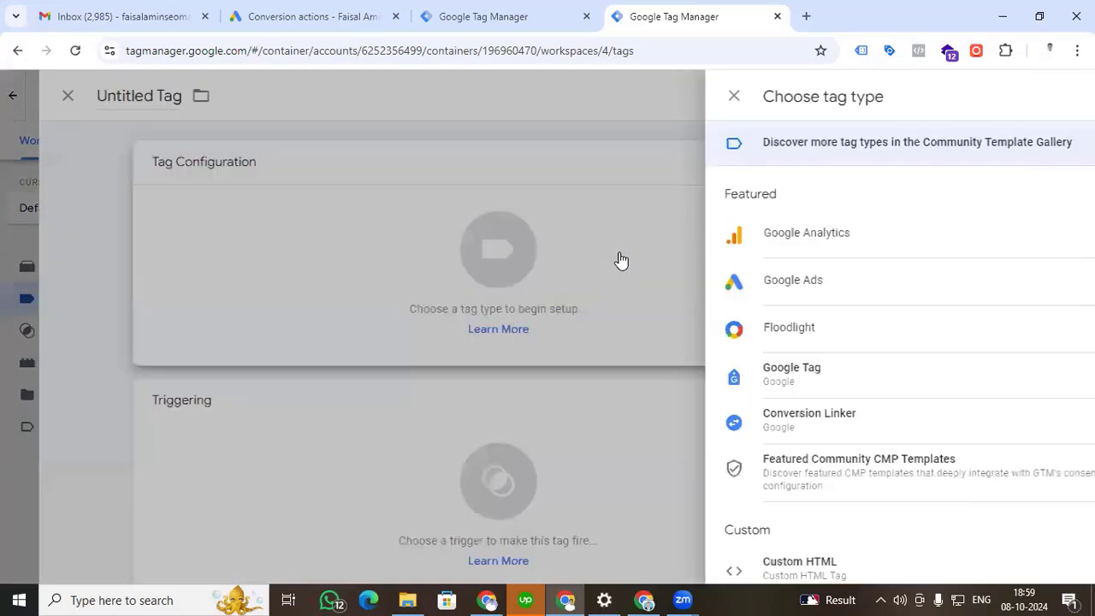
click(965, 273)
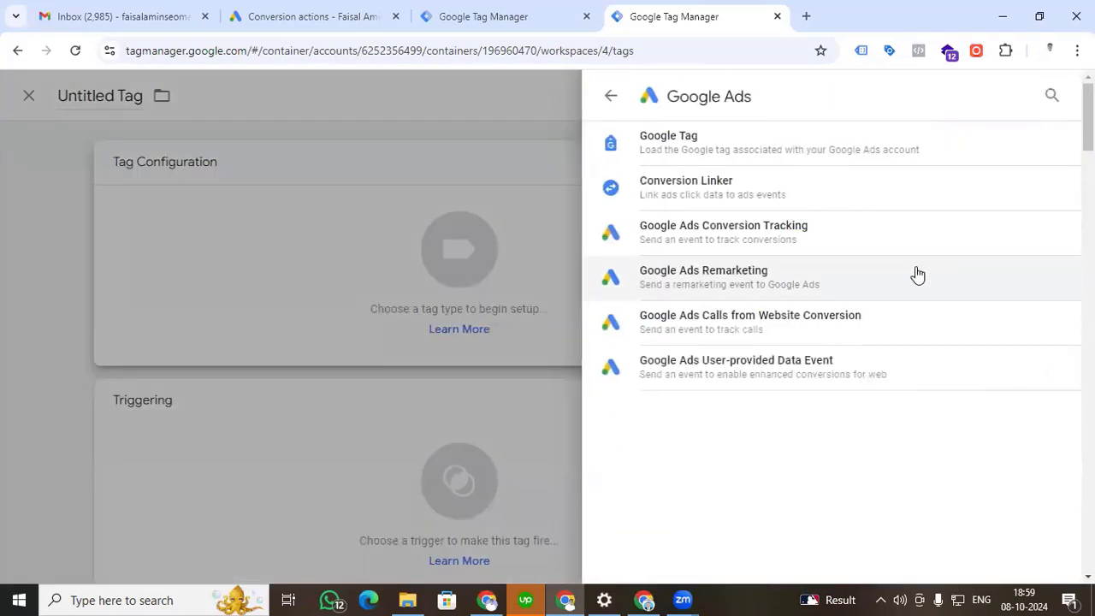
click(704, 145)
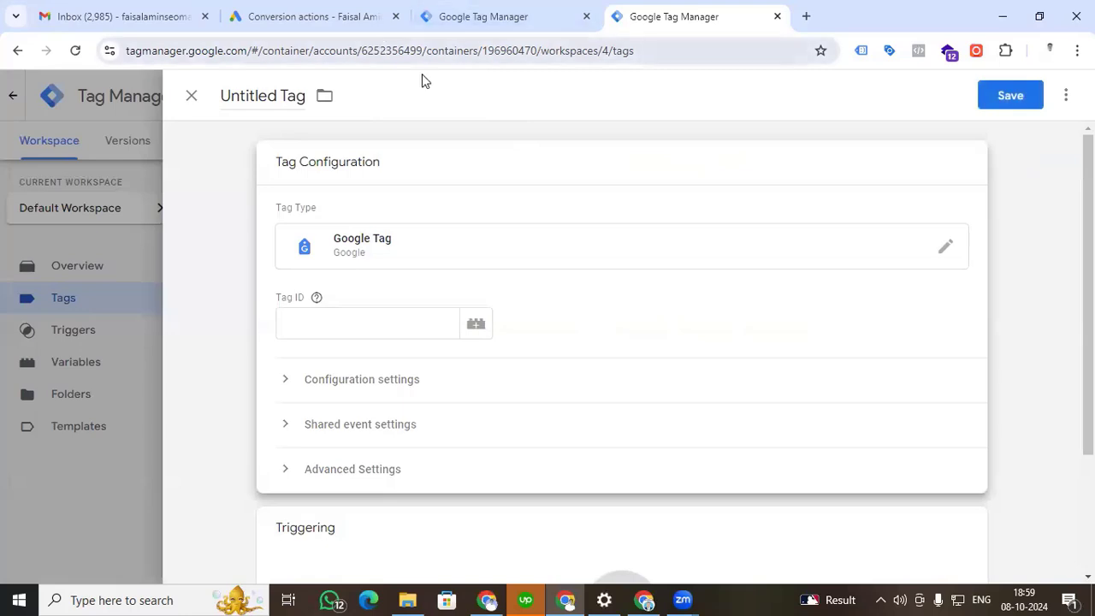
Switch to Google Ads and start a new conversion action that tracks website actions.
click(345, 20)
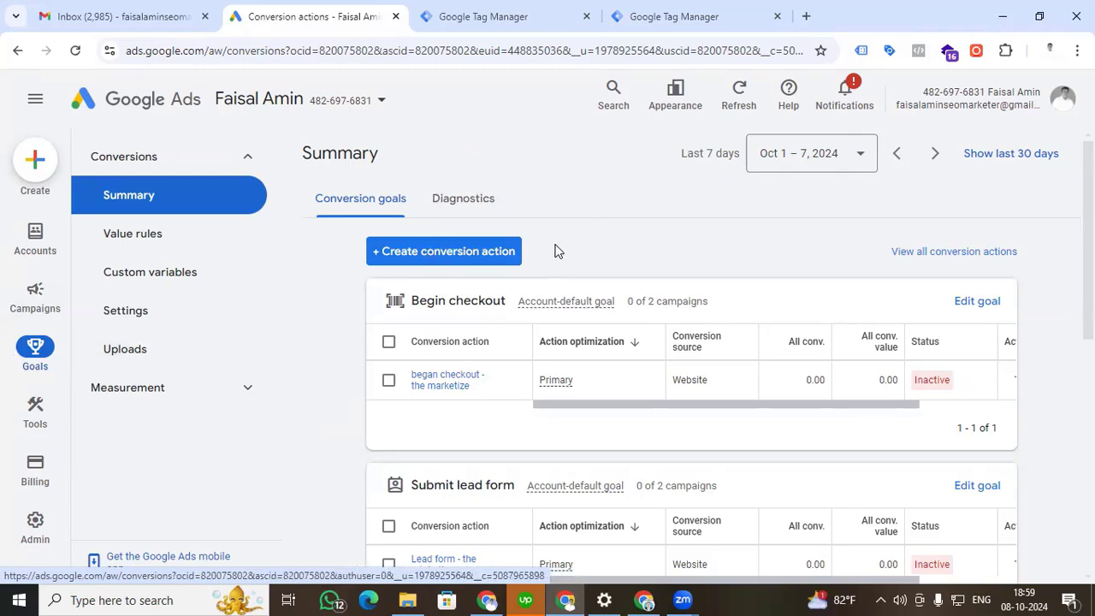
click(435, 253)
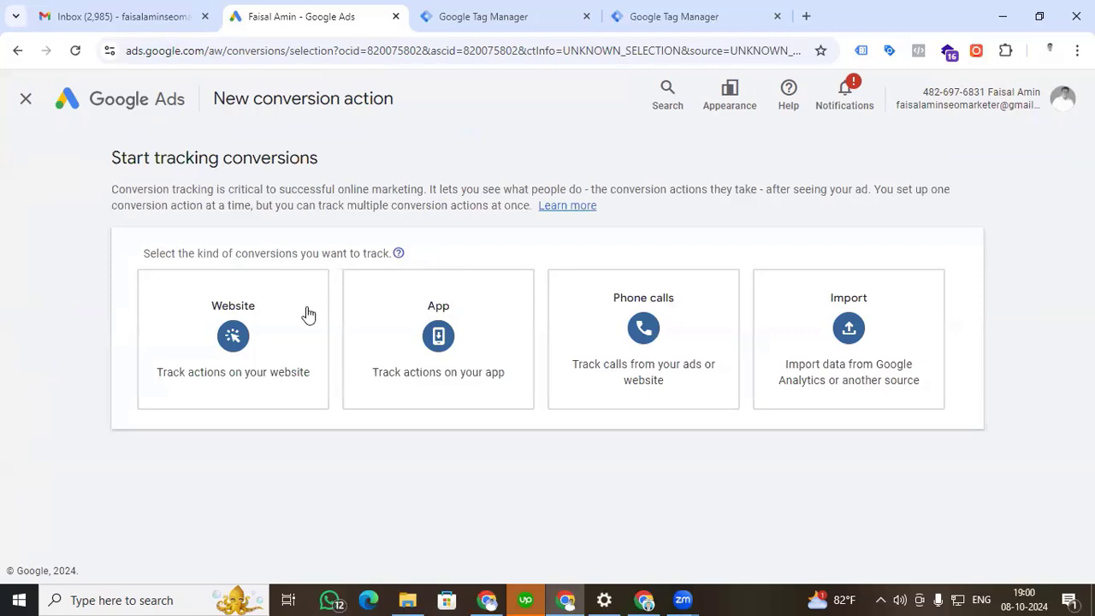
click(253, 366)
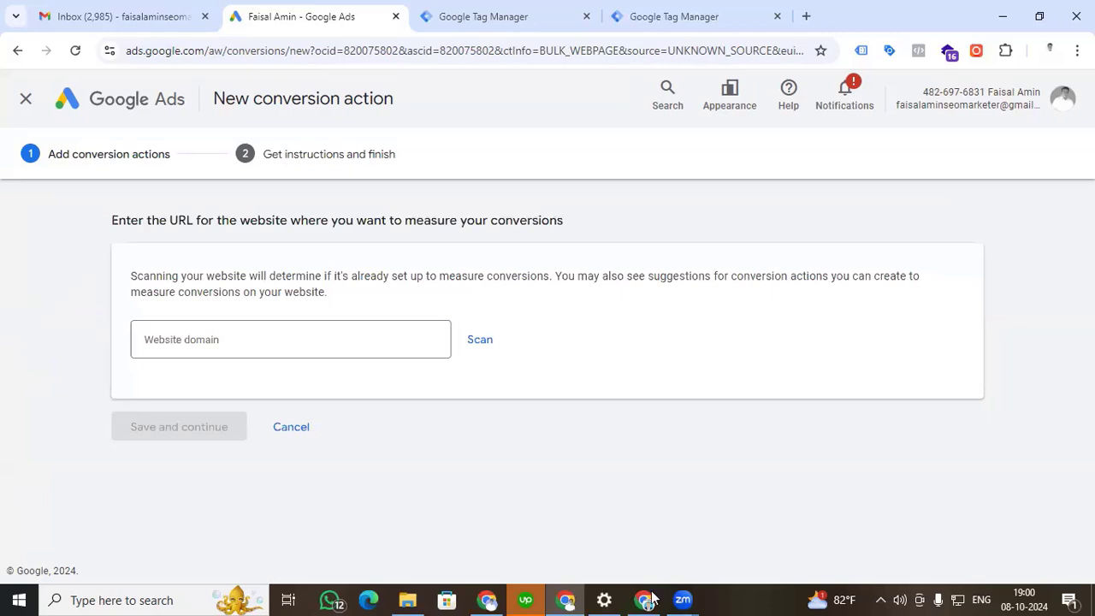
click(312, 335)
text(https://themarketize10.myshopify.com/)
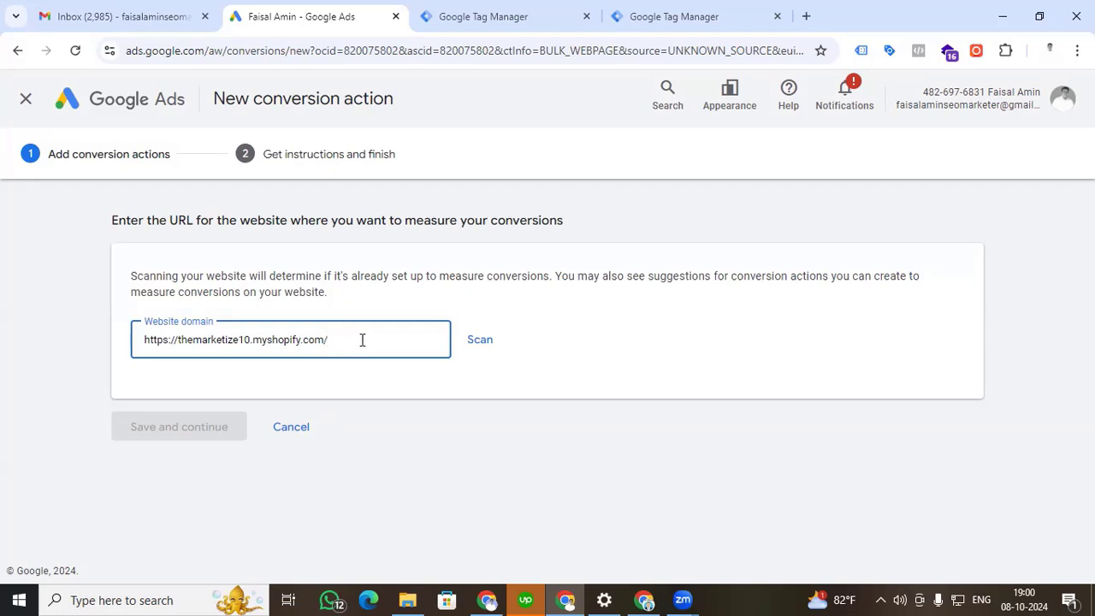
click(484, 344)
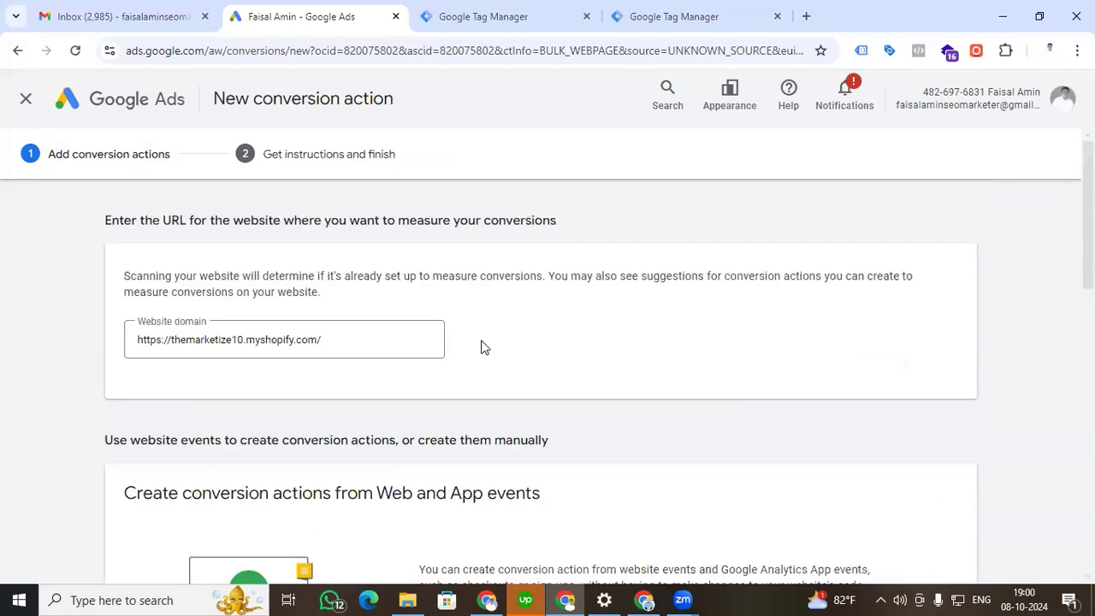
Add a conversion action manually and set its goal category to Purchase.
scroll(483, 347, down, 5)
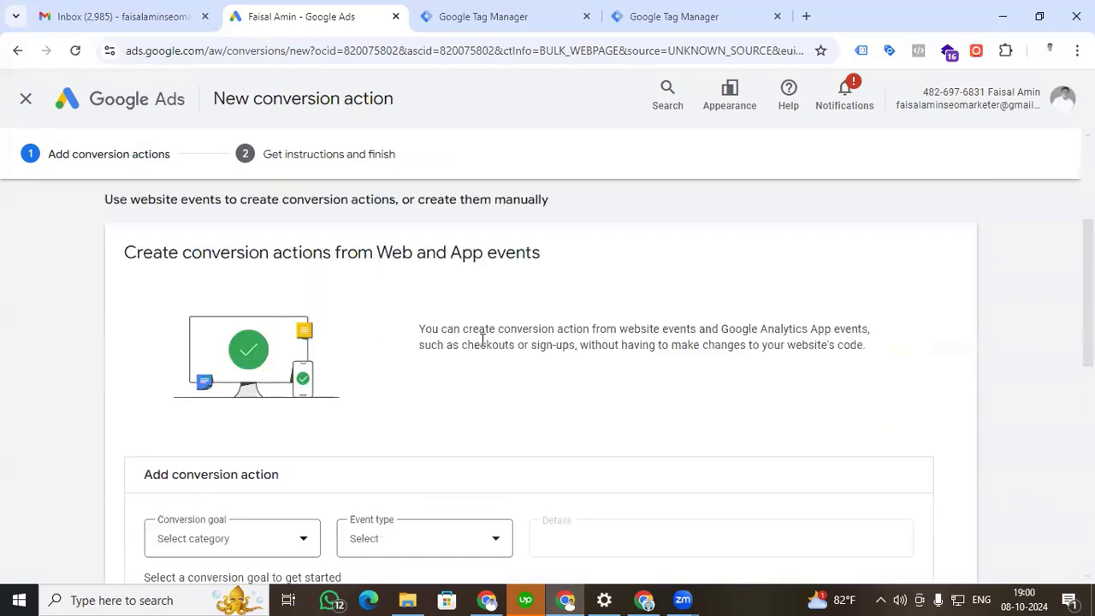
scroll(484, 347, down, 4)
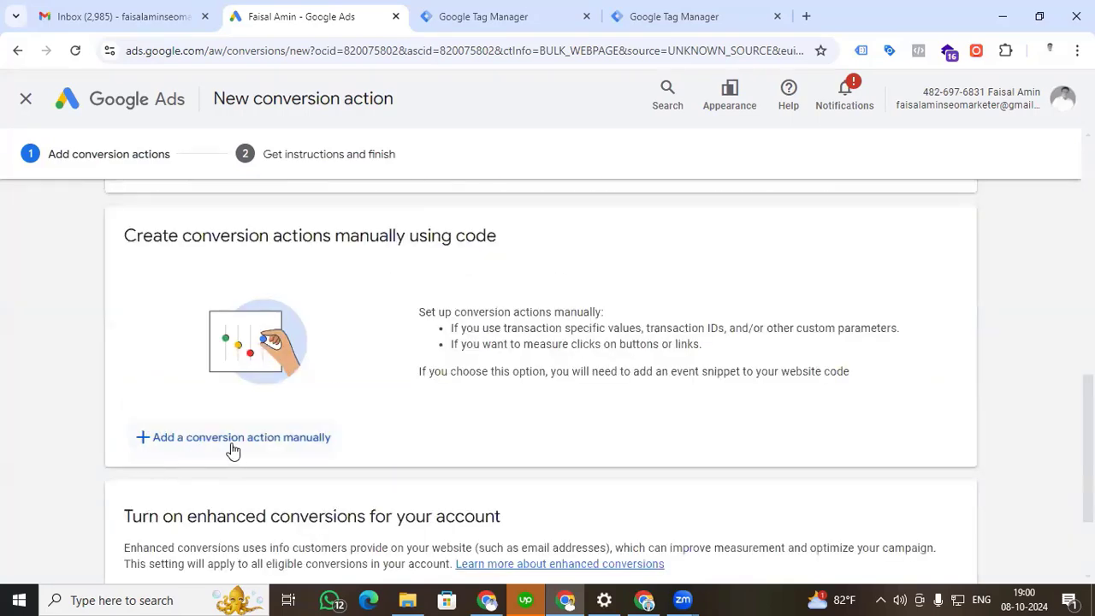
scroll(244, 451, down, 1)
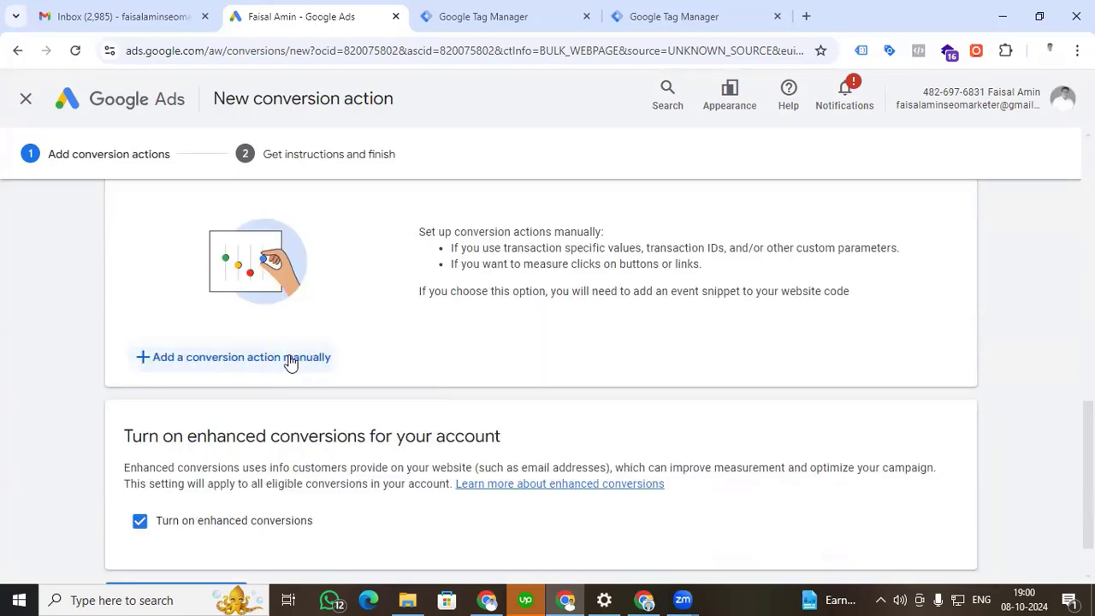
click(289, 362)
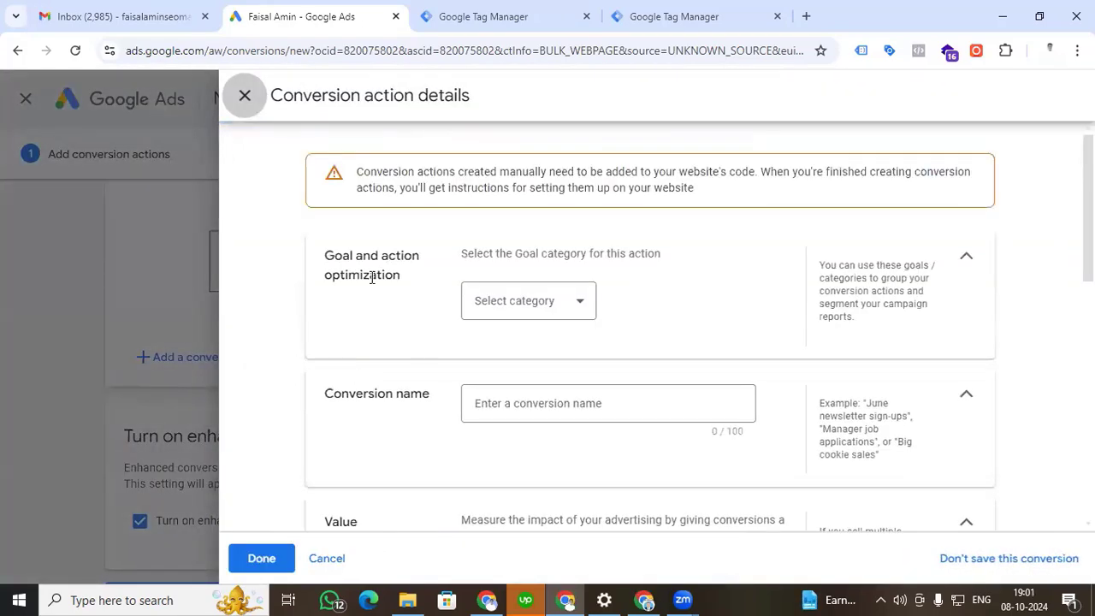
click(564, 306)
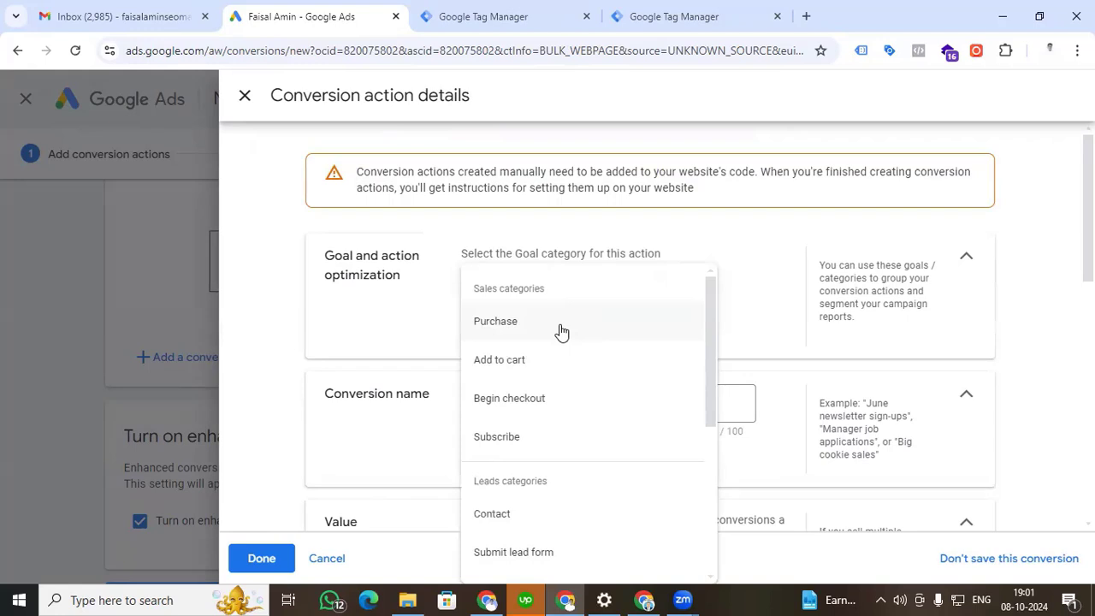
click(562, 332)
Name the conversion action Purchase, review its value, count and window settings, and finish its details.
scroll(552, 318, down, 2)
click(545, 305)
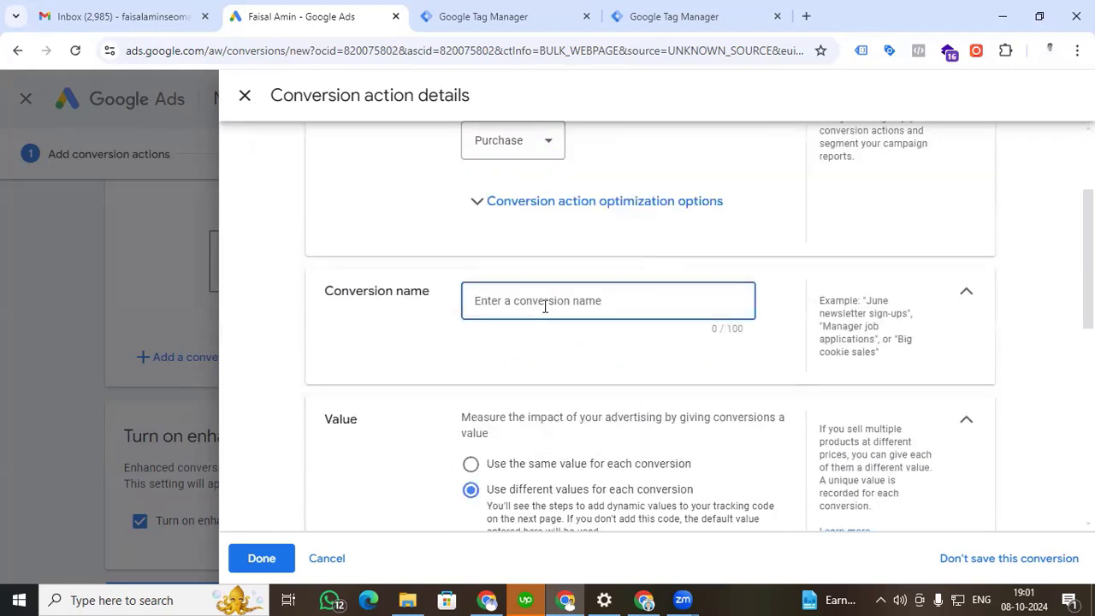
text(Purchase)
scroll(545, 306, down, 2)
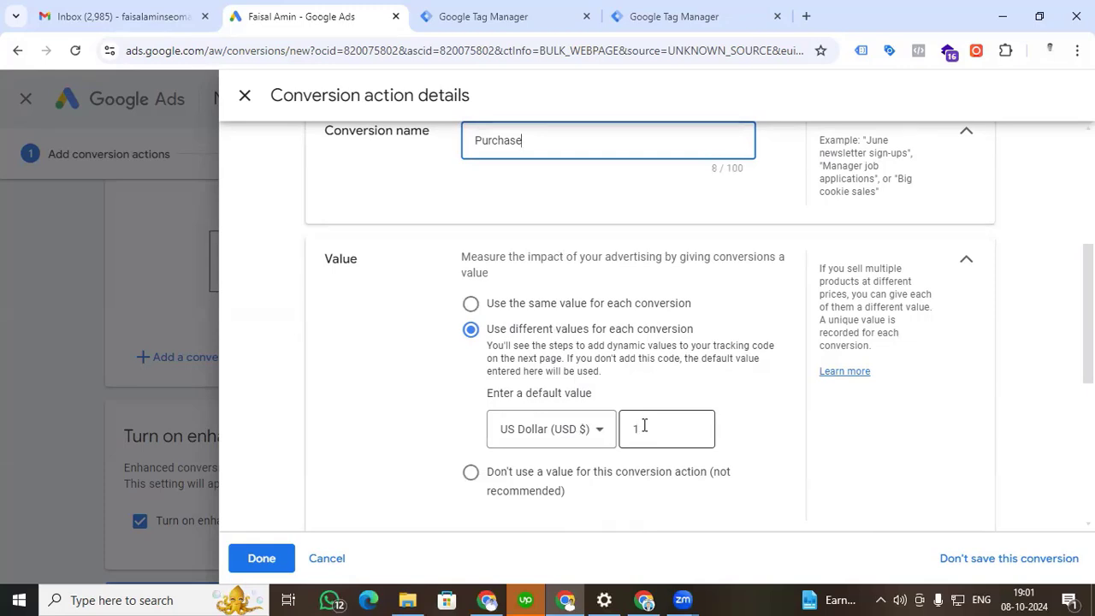
scroll(368, 428, down, 4)
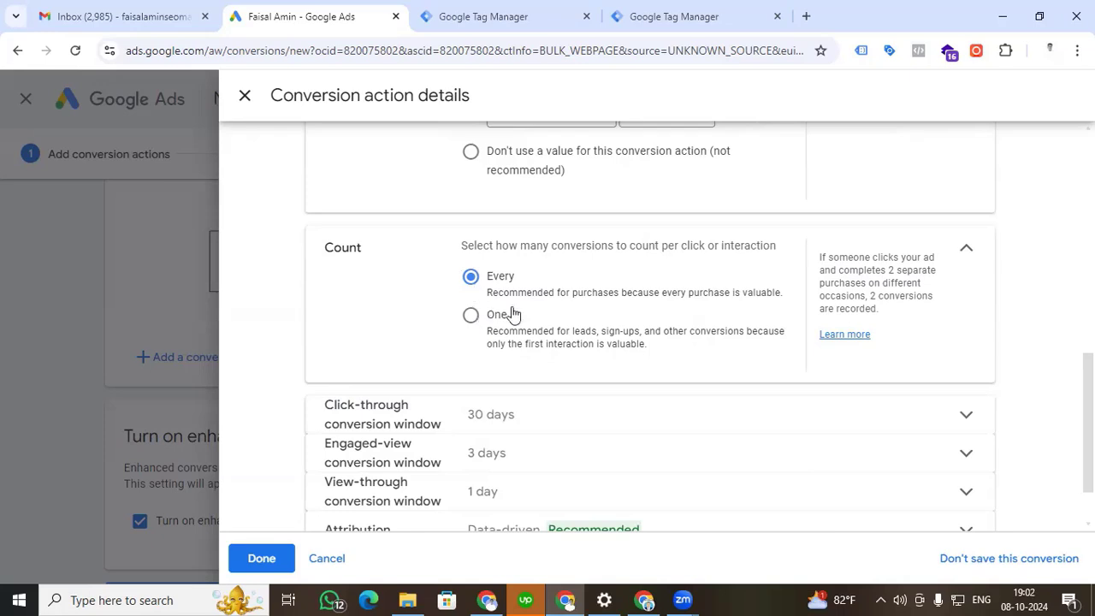
scroll(567, 343, down, 1)
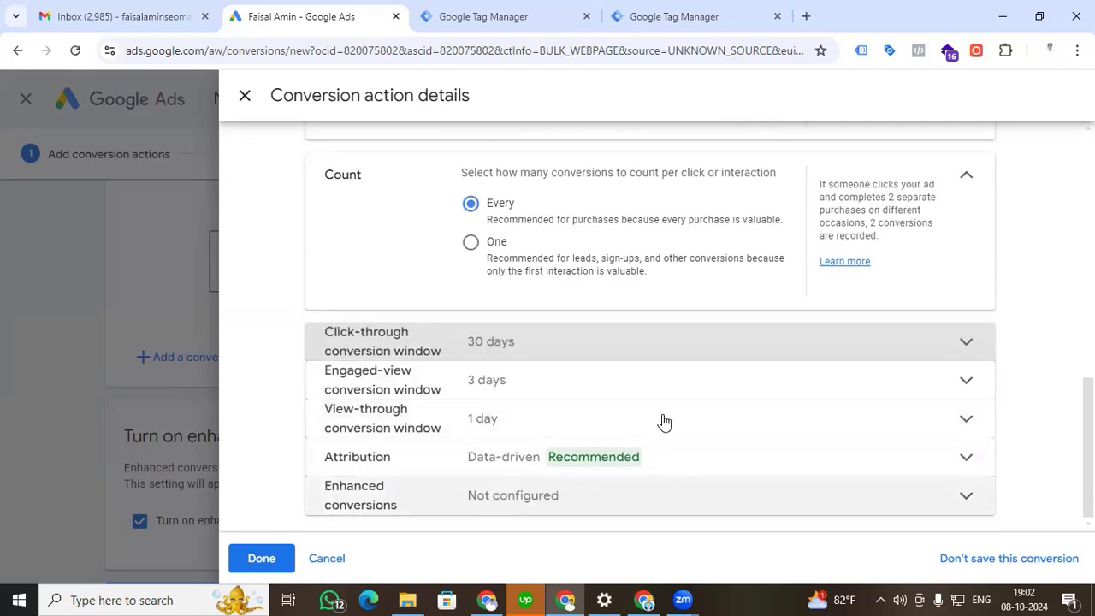
click(263, 565)
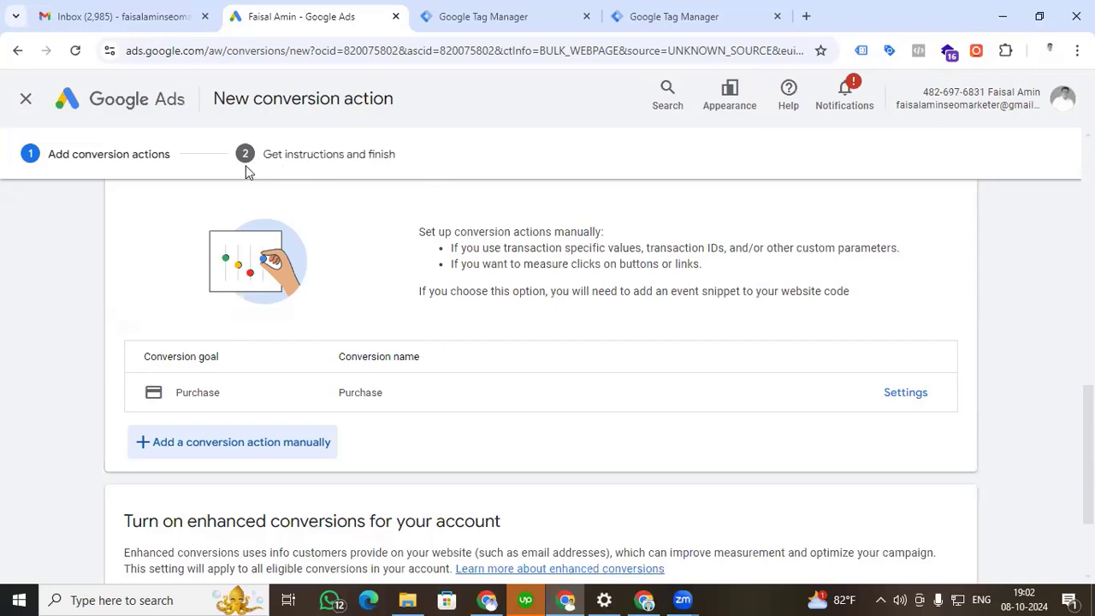
Agree to the enhanced conversions terms and continue to the conversion setup instructions.
scroll(150, 433, down, 1)
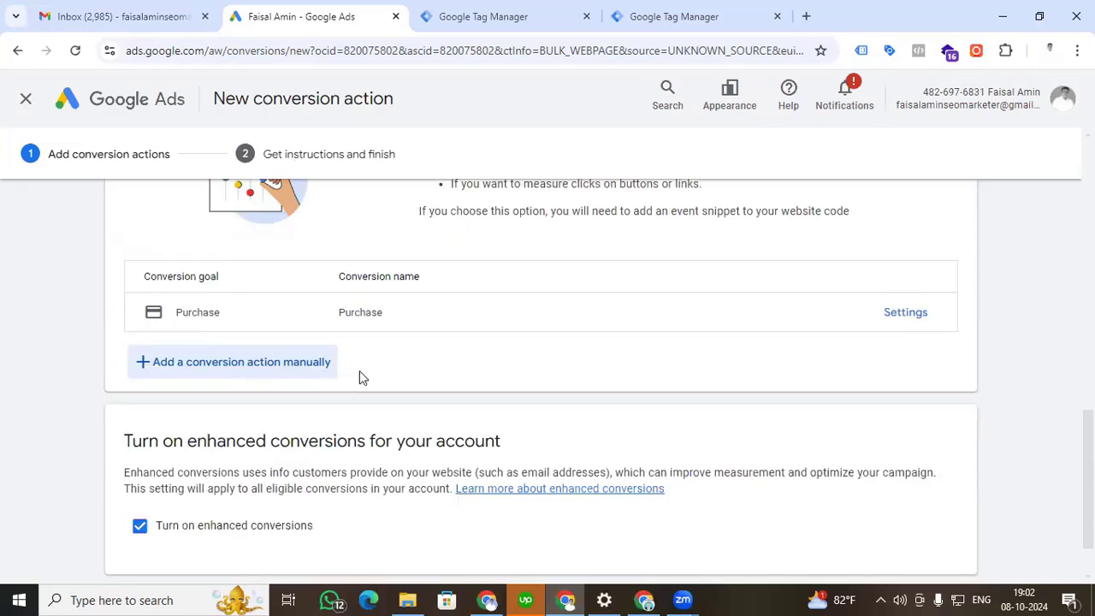
scroll(420, 347, down, 1)
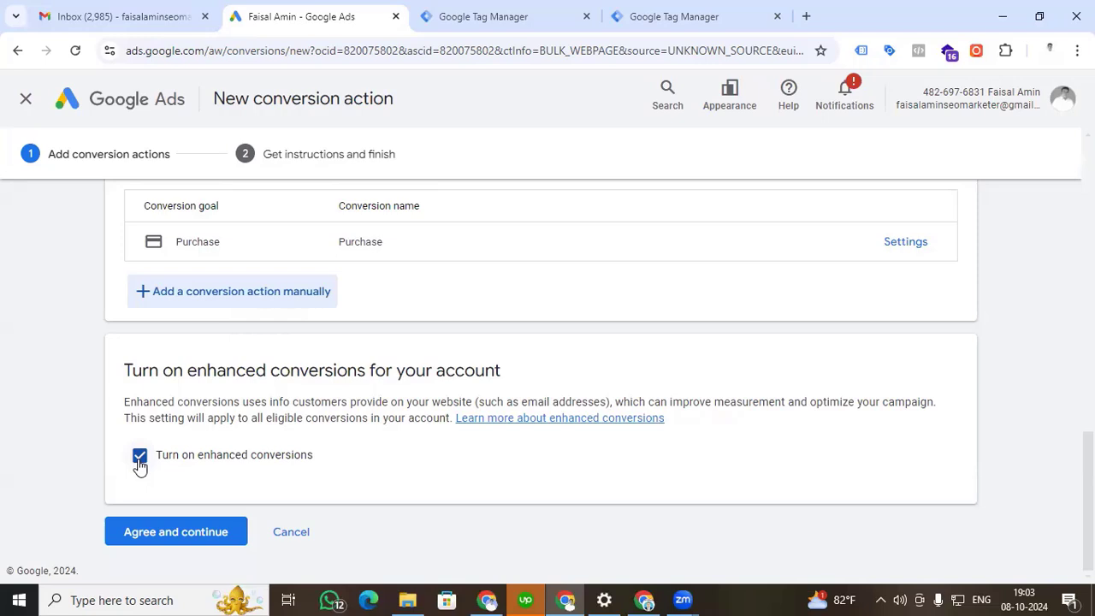
click(167, 538)
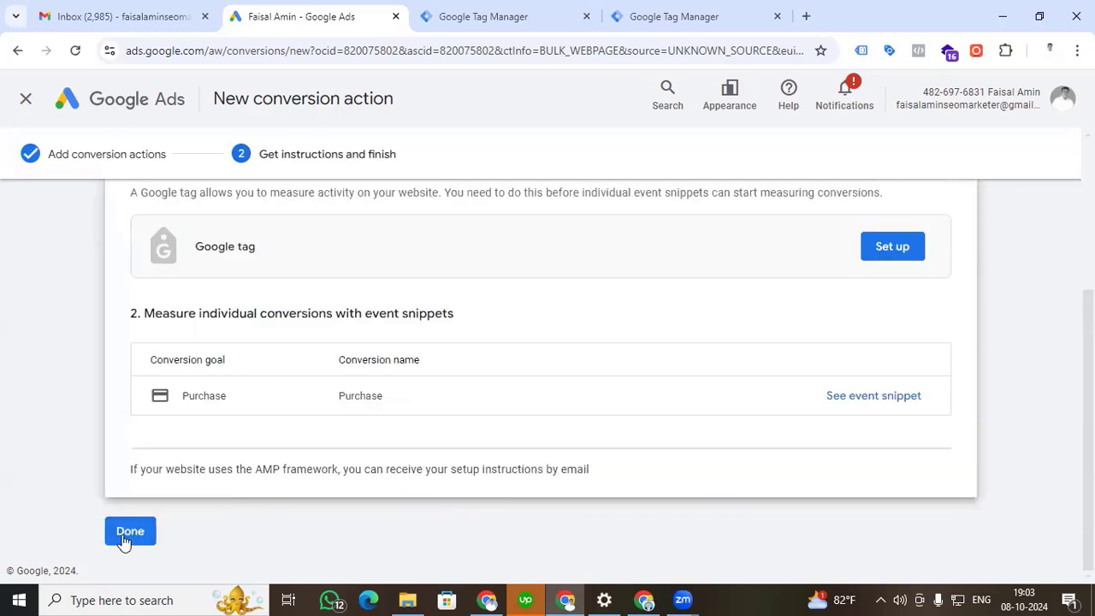
Open the Google tag setup for the new conversion action and copy the tag ID from the config line of its code.
scroll(250, 536, up, 1)
scroll(250, 537, down, 1)
scroll(262, 386, up, 1)
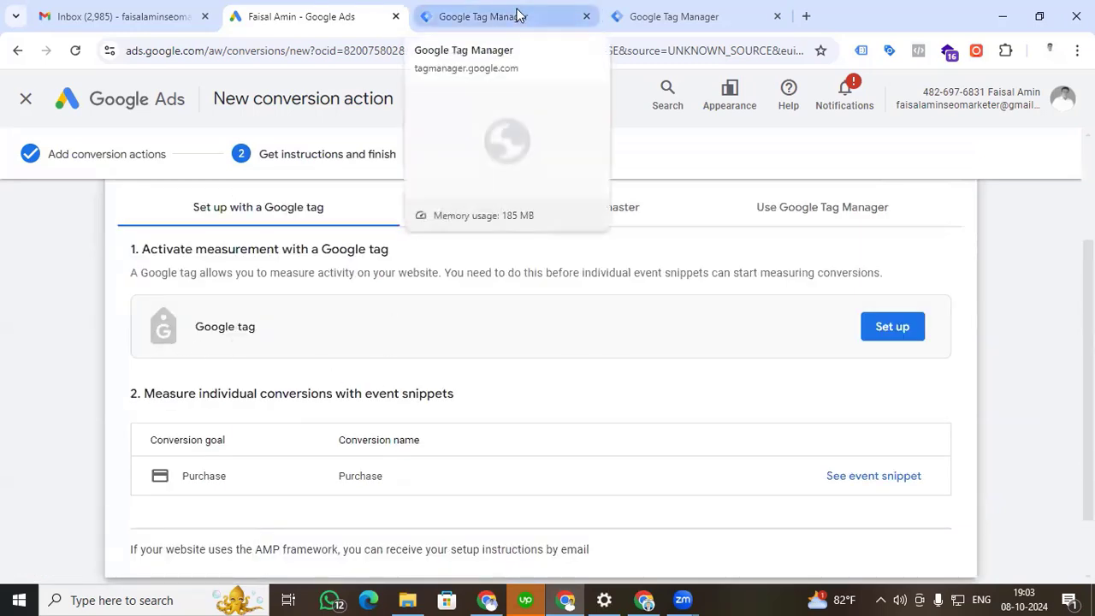
click(886, 335)
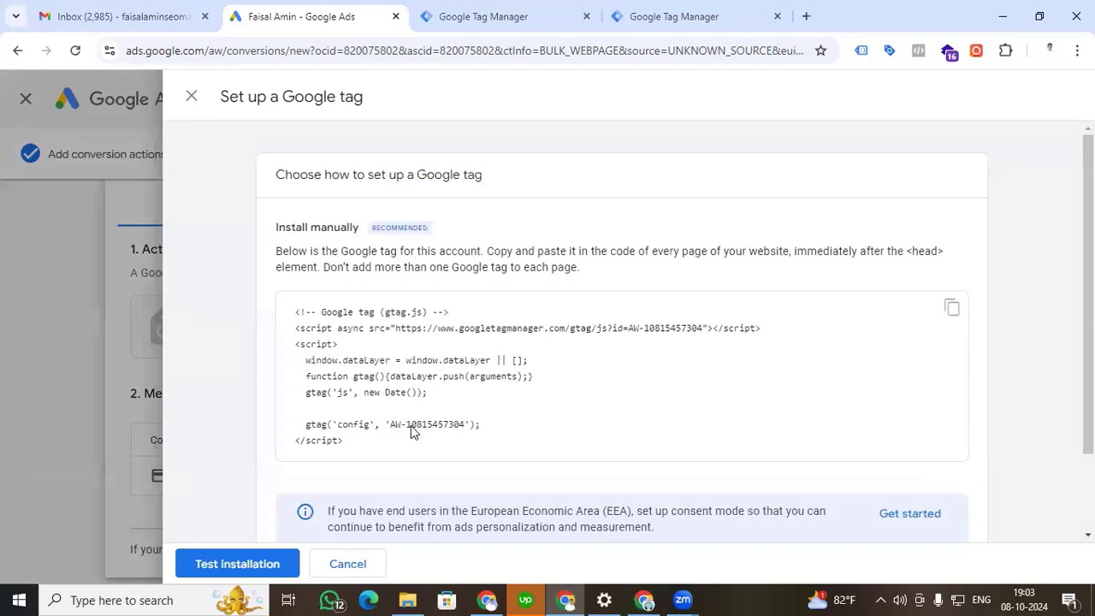
drag(412, 430, 459, 431)
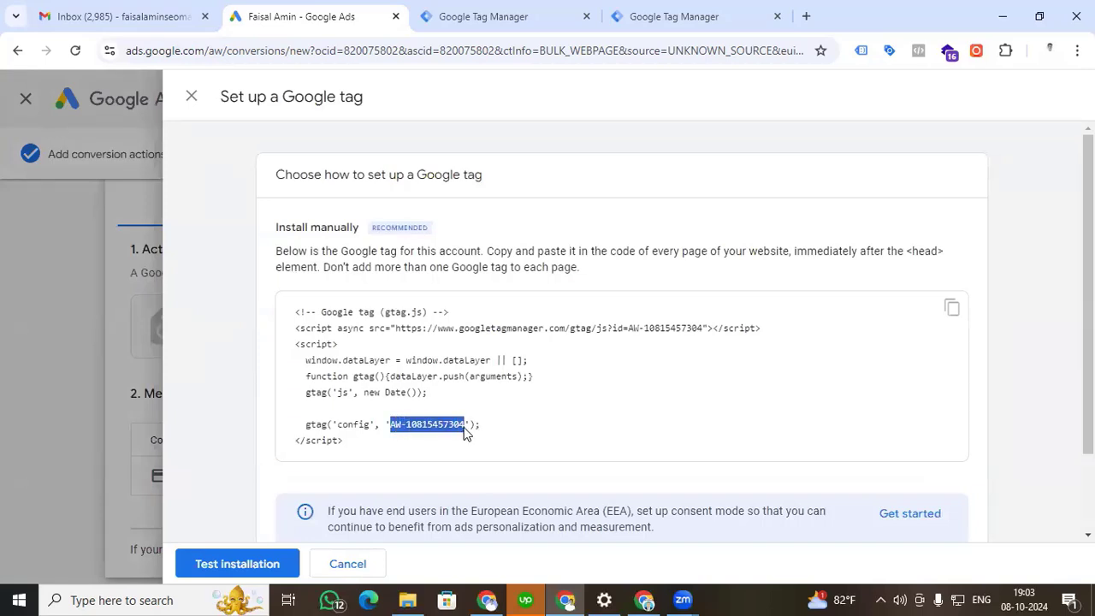
Switch to the Tag Manager container with the untitled Google Tag and enter the copied ID as its Tag ID.
click(533, 11)
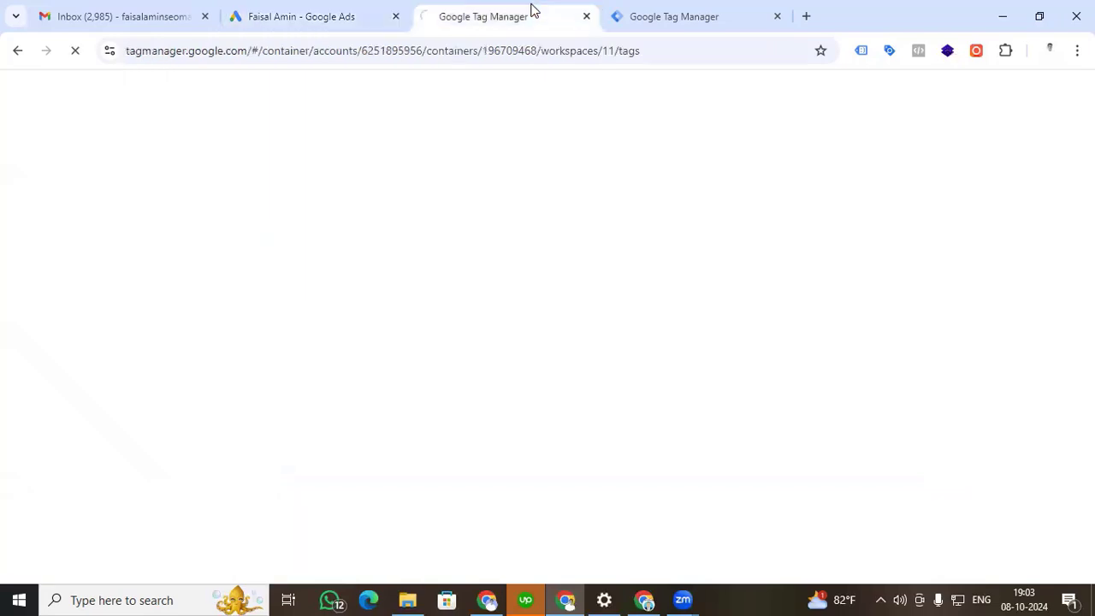
click(647, 7)
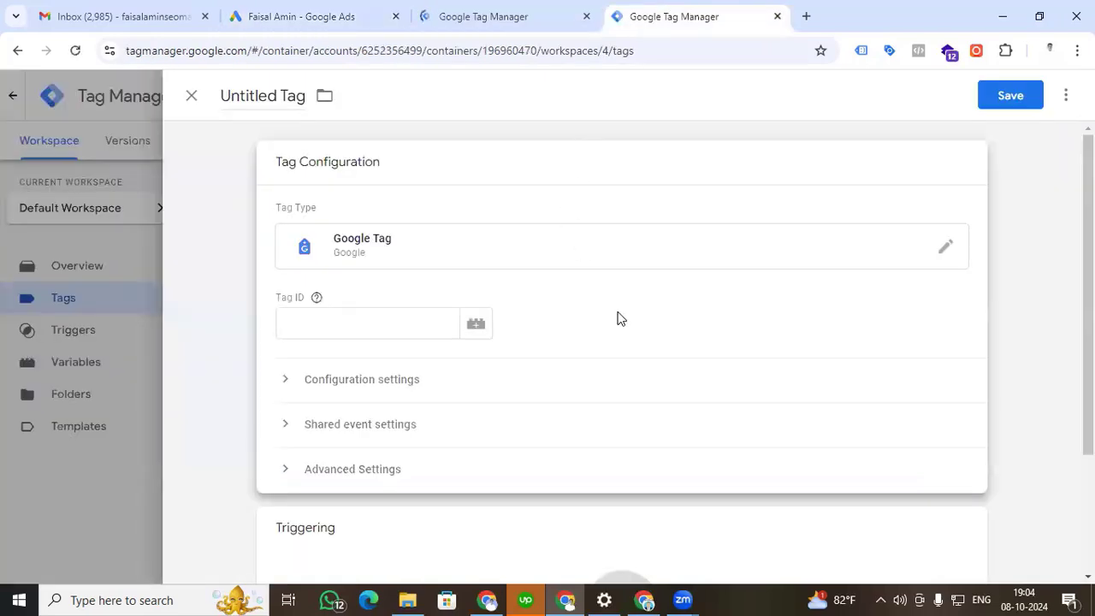
click(351, 325)
key(ctrl+v)
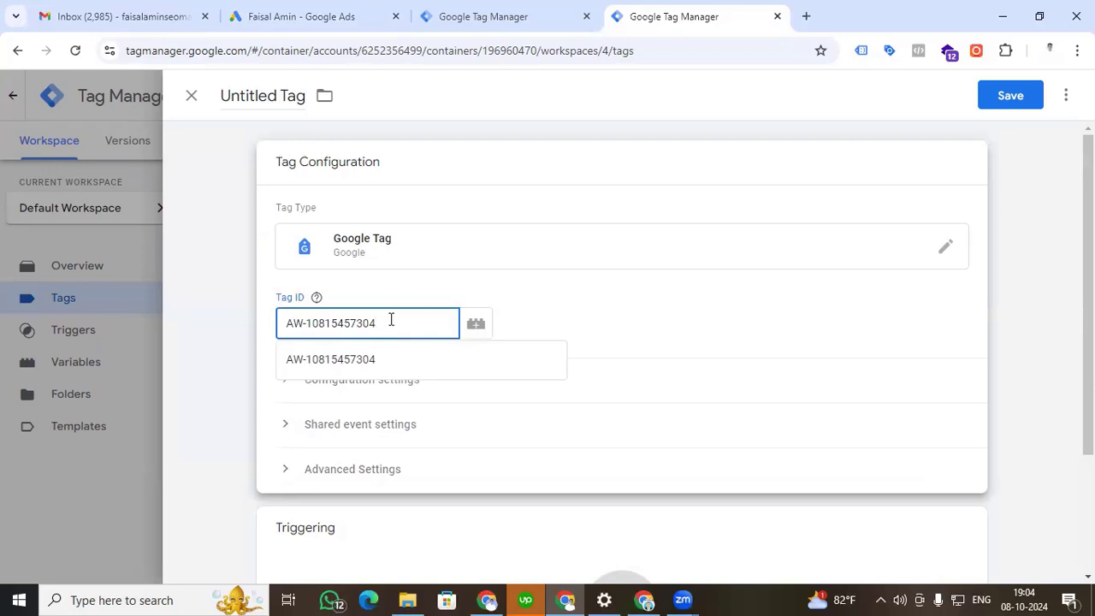
click(596, 329)
Assign the event page_view trigger to the tag and save it under the name Google Tag.
scroll(521, 327, down, 2)
click(499, 404)
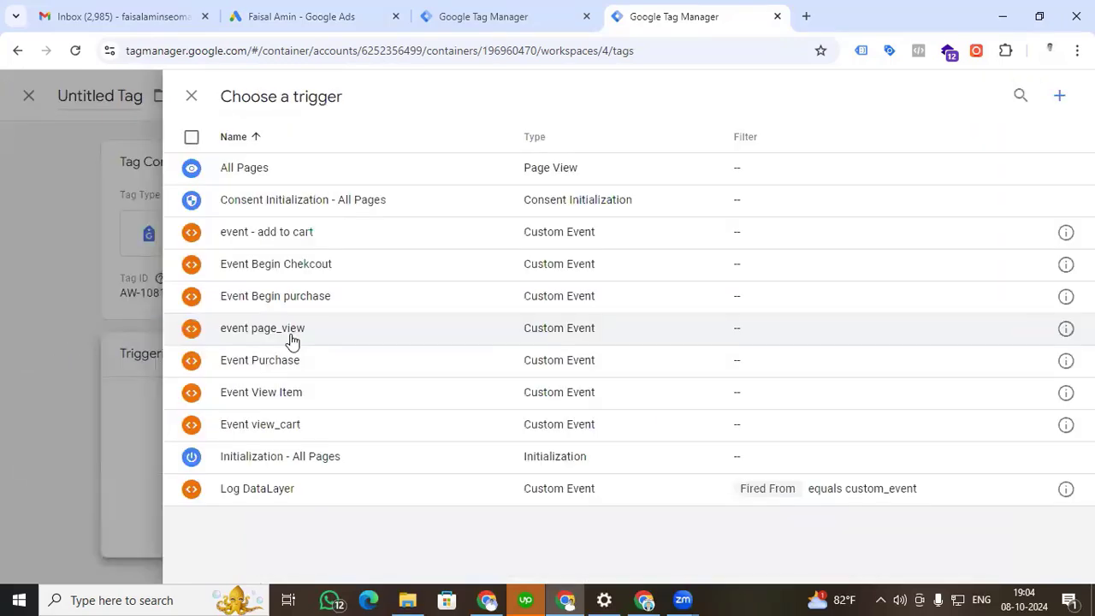
click(291, 338)
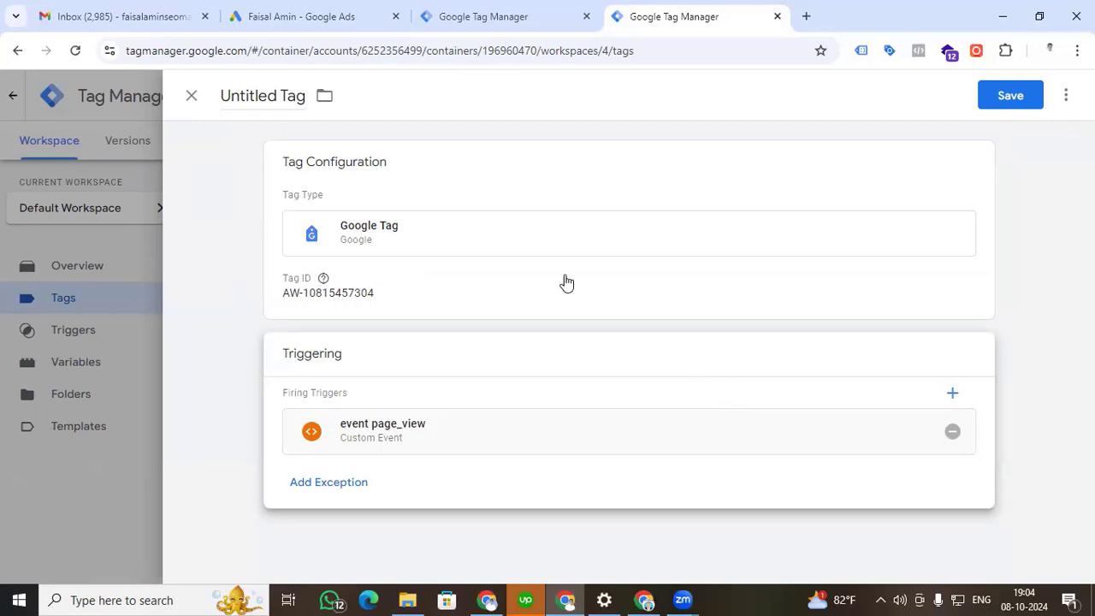
click(1007, 96)
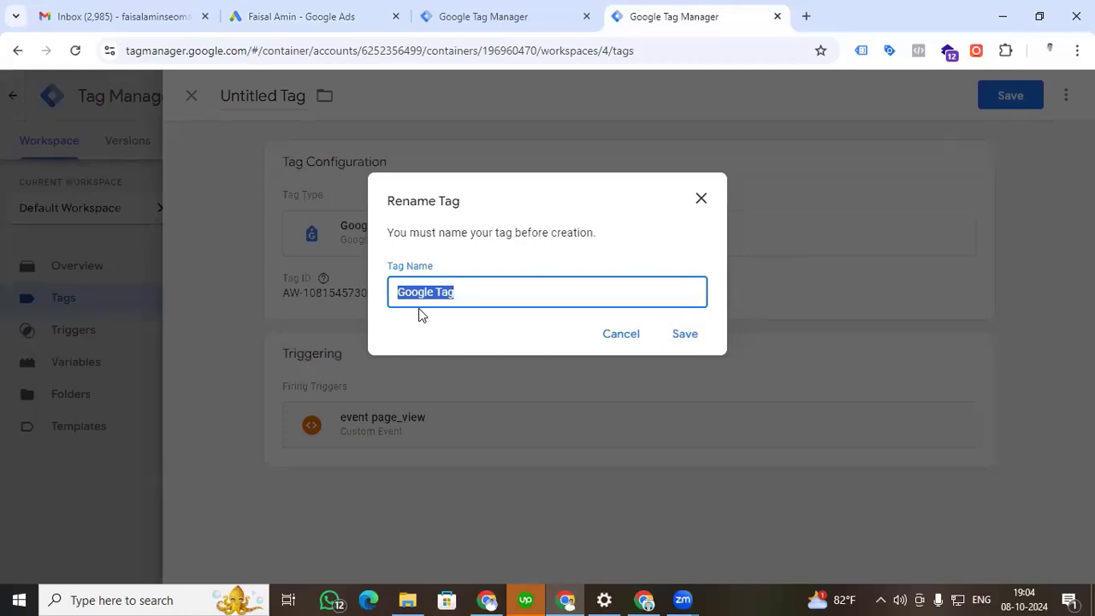
click(683, 336)
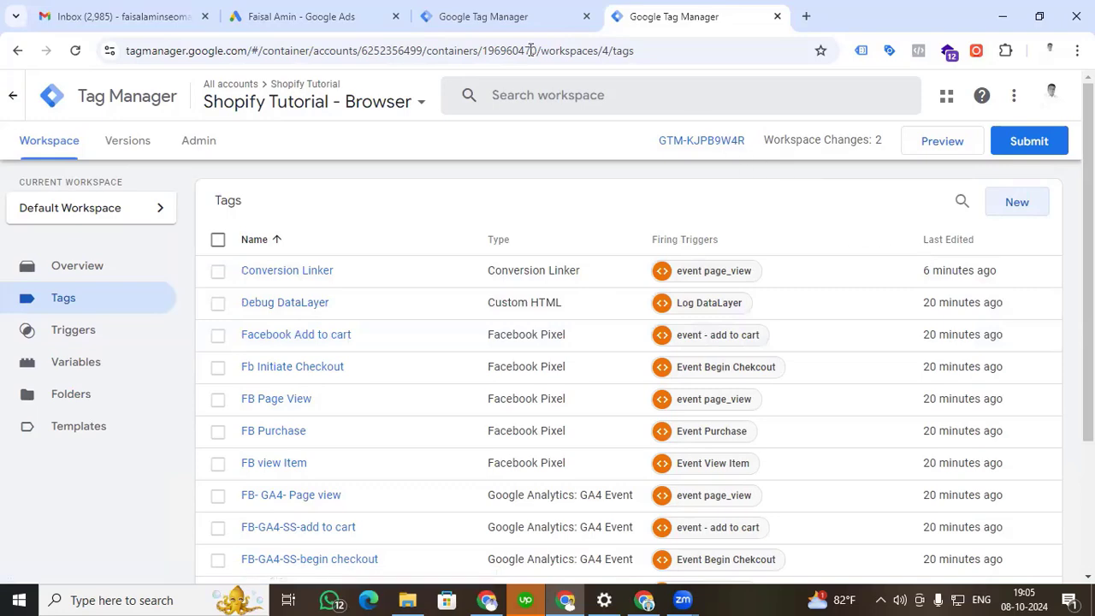
Return to Google Ads, leave the Google tag setup and finish creating the conversion action.
click(286, 22)
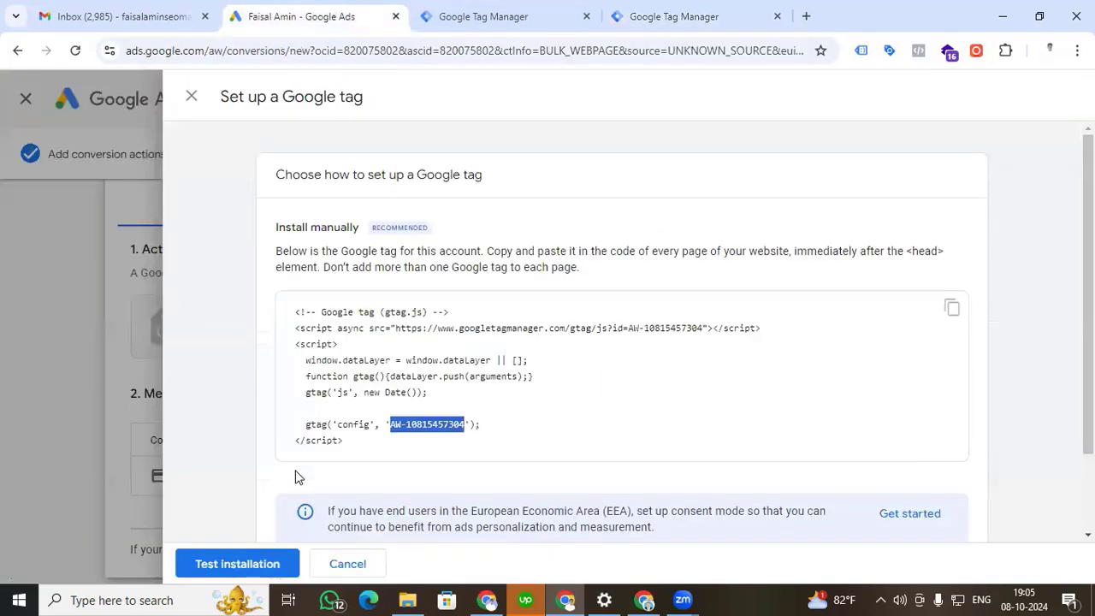
click(189, 99)
scroll(262, 308, down, 2)
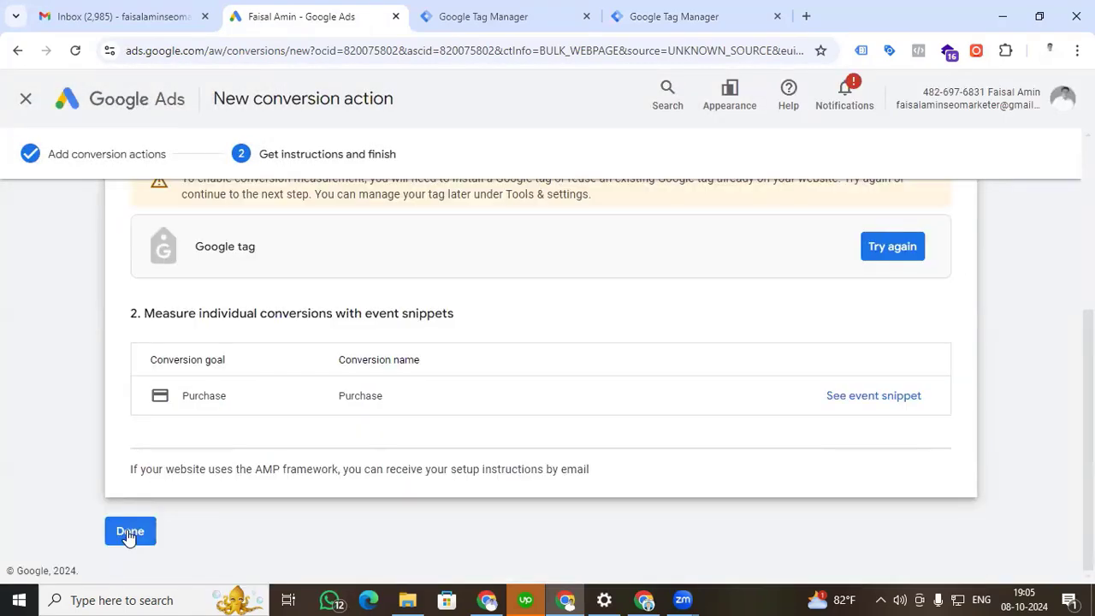
click(129, 532)
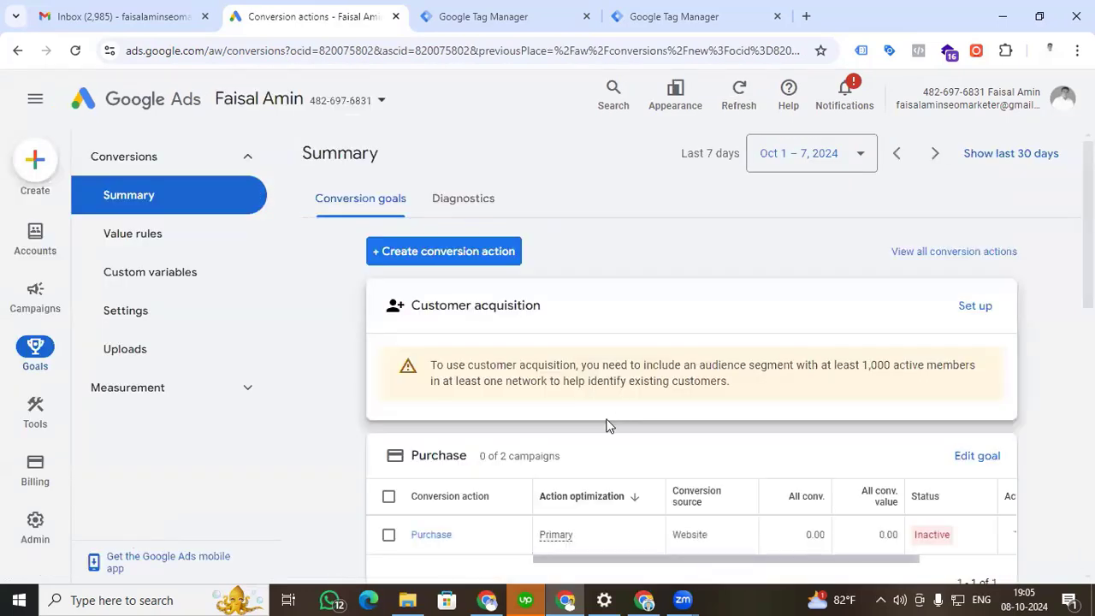
Open the Purchase conversion action's details and display its tag setup instructions for Google Tag Manager.
scroll(607, 426, down, 2)
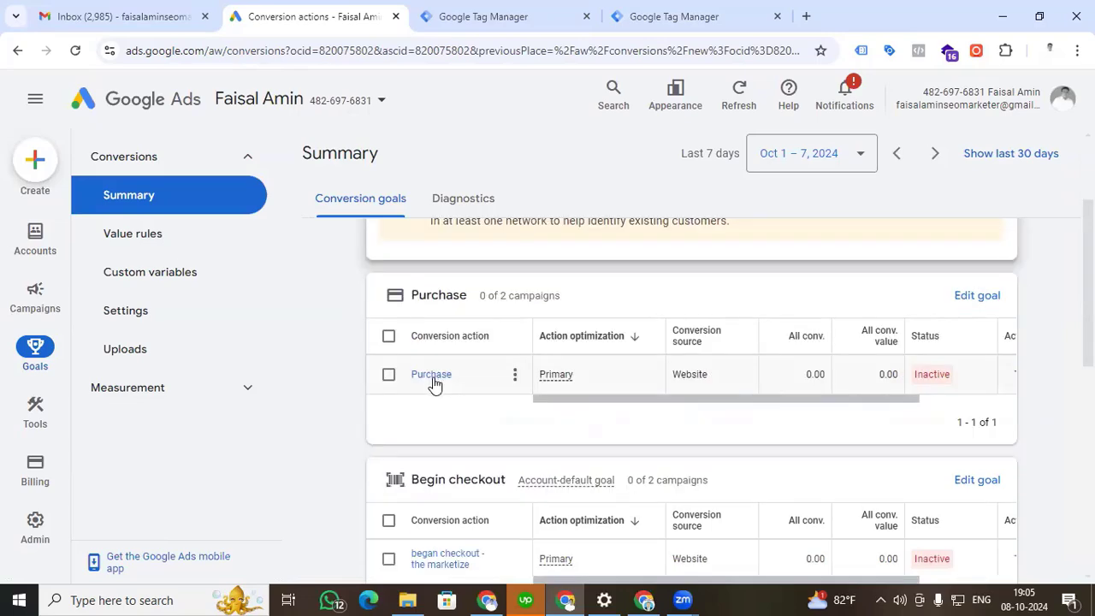
click(432, 377)
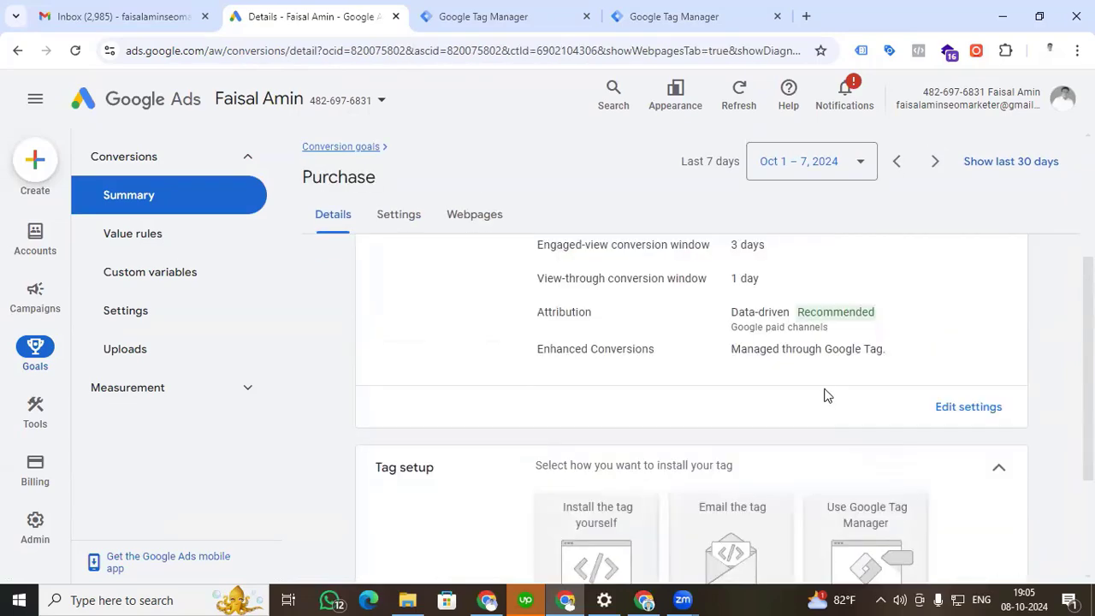
scroll(824, 391, down, 2)
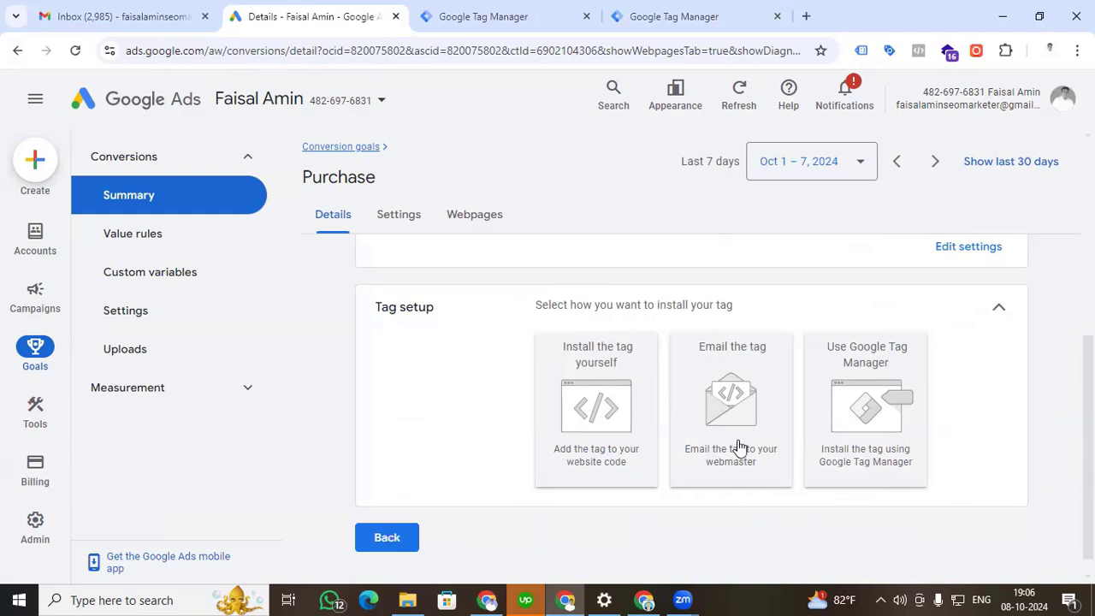
click(859, 424)
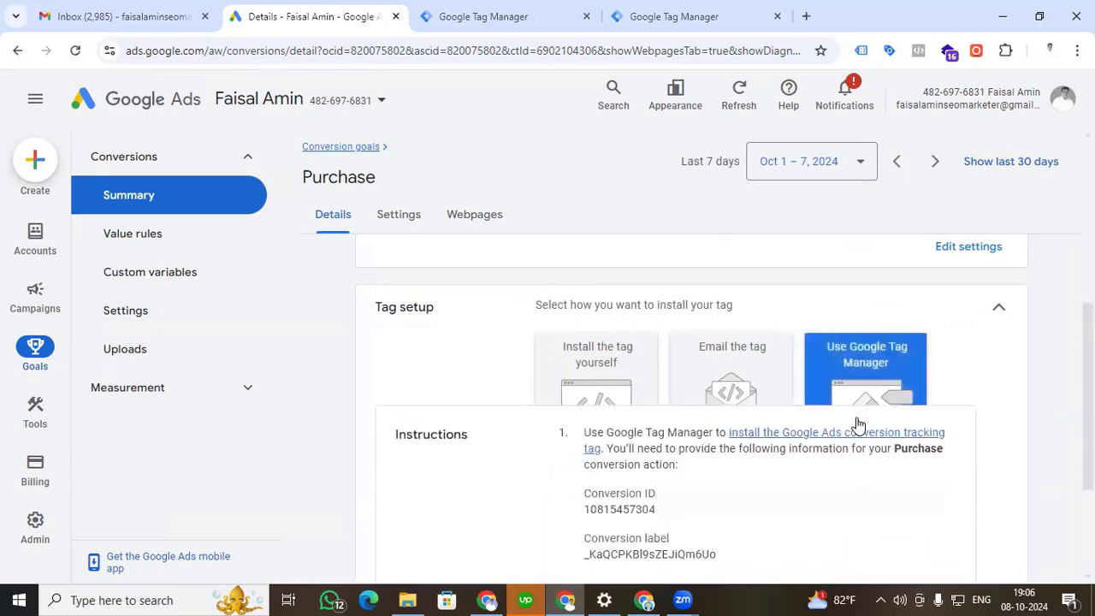
scroll(827, 421, down, 2)
scroll(828, 423, up, 1)
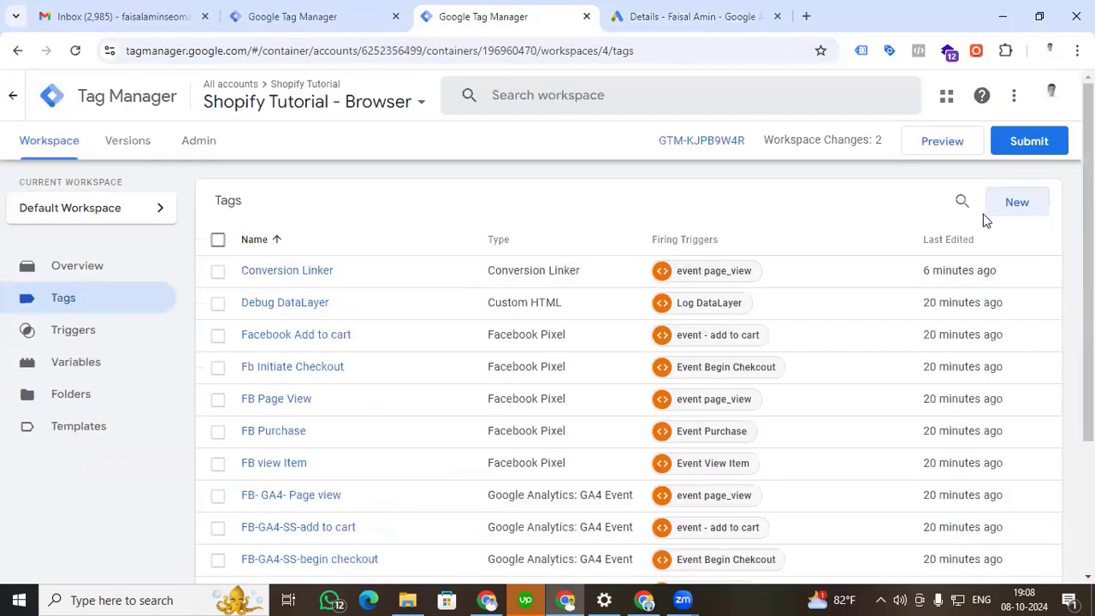
Create a new tag in the Shopify Tutorial - Browser container with the type Google Ads Conversion Tracking.
click(998, 211)
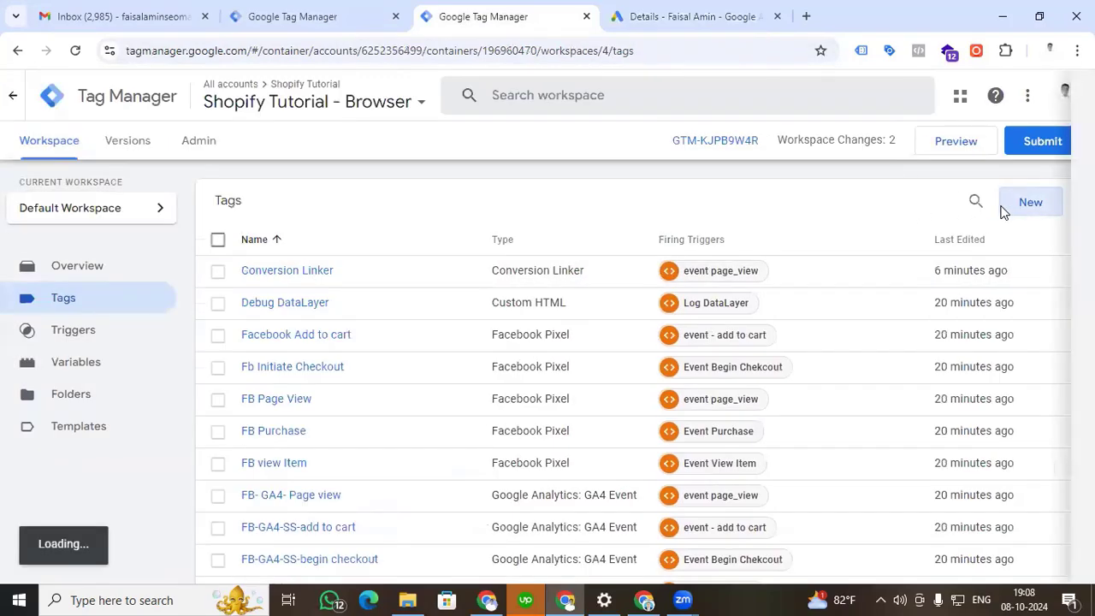
click(608, 245)
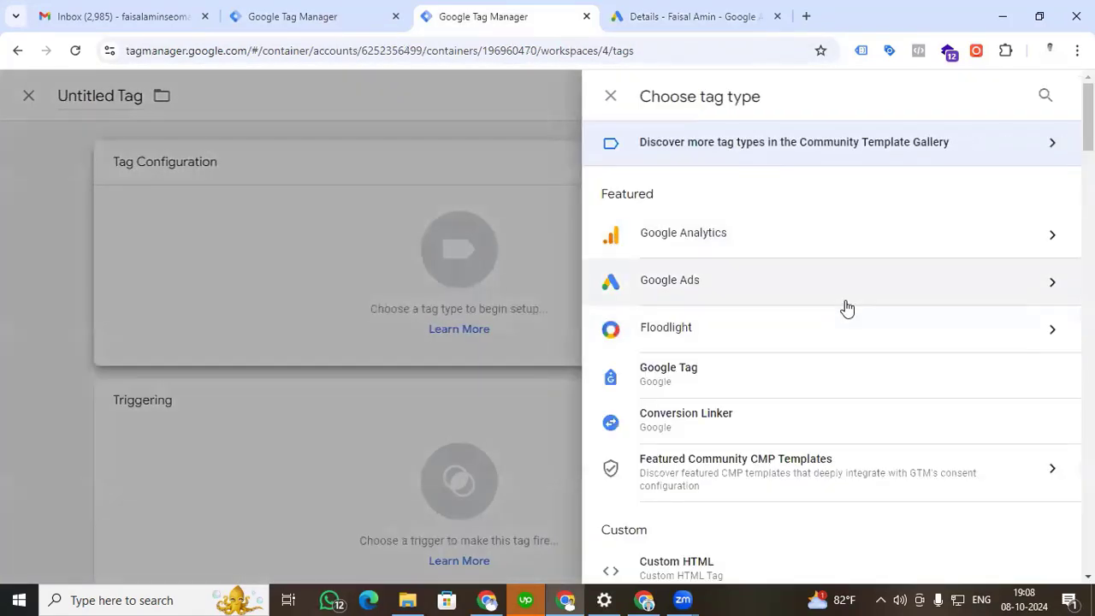
click(960, 297)
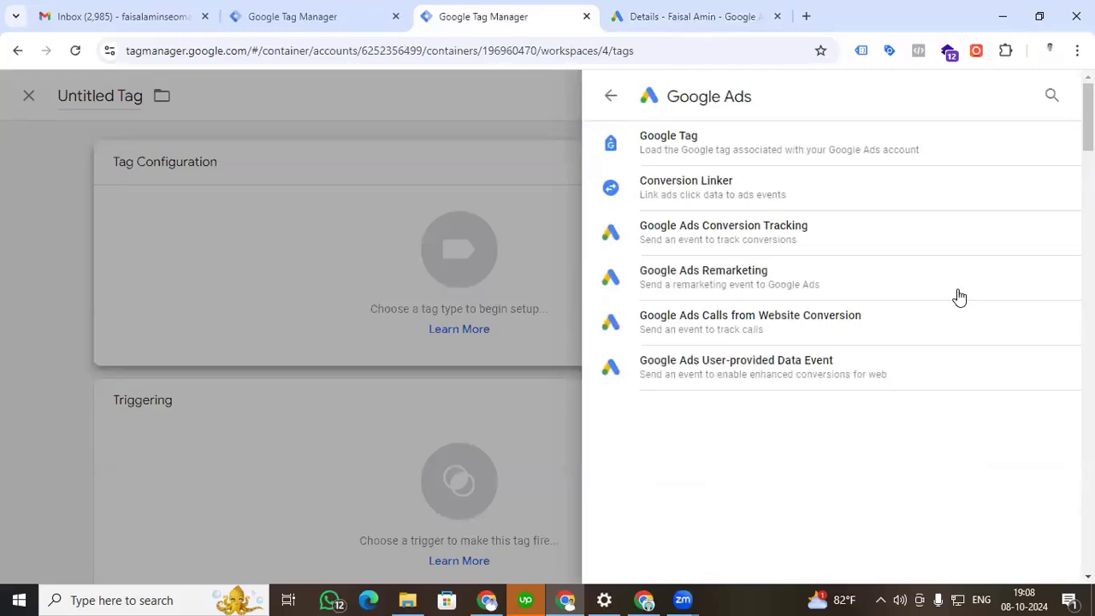
click(738, 242)
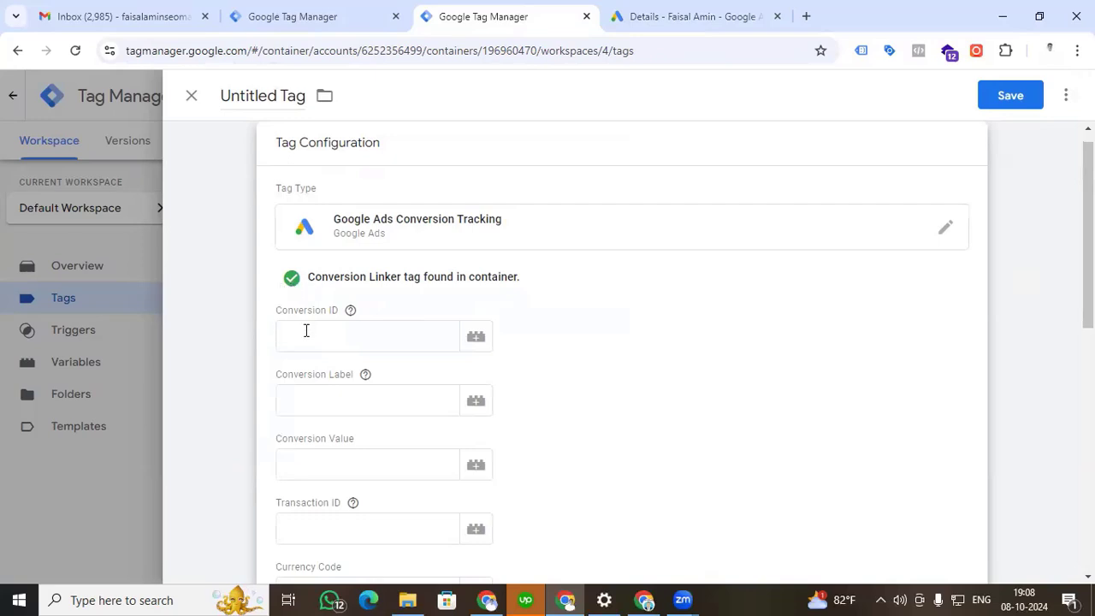
Copy the Purchase action's conversion ID from Google Ads and enter it as the new tag's Conversion ID.
click(717, 14)
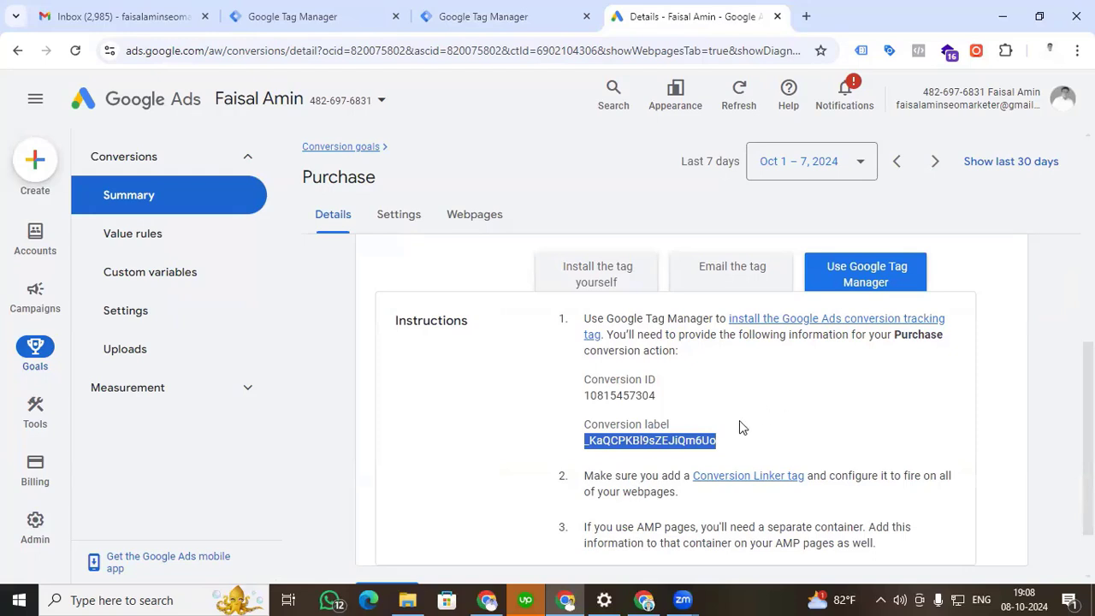
click(665, 395)
drag(666, 395, 585, 396)
key(ctrl+c)
click(518, 14)
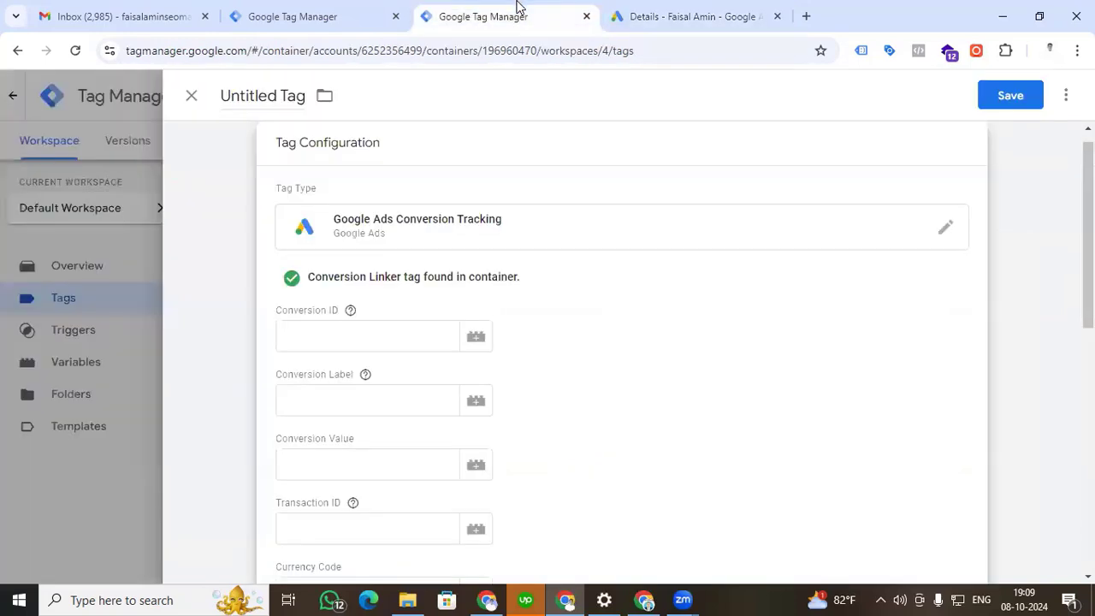
click(386, 336)
key(ctrl+v)
Copy the Purchase action's conversion label from Google Ads and enter it as the tag's Conversion Label.
click(356, 398)
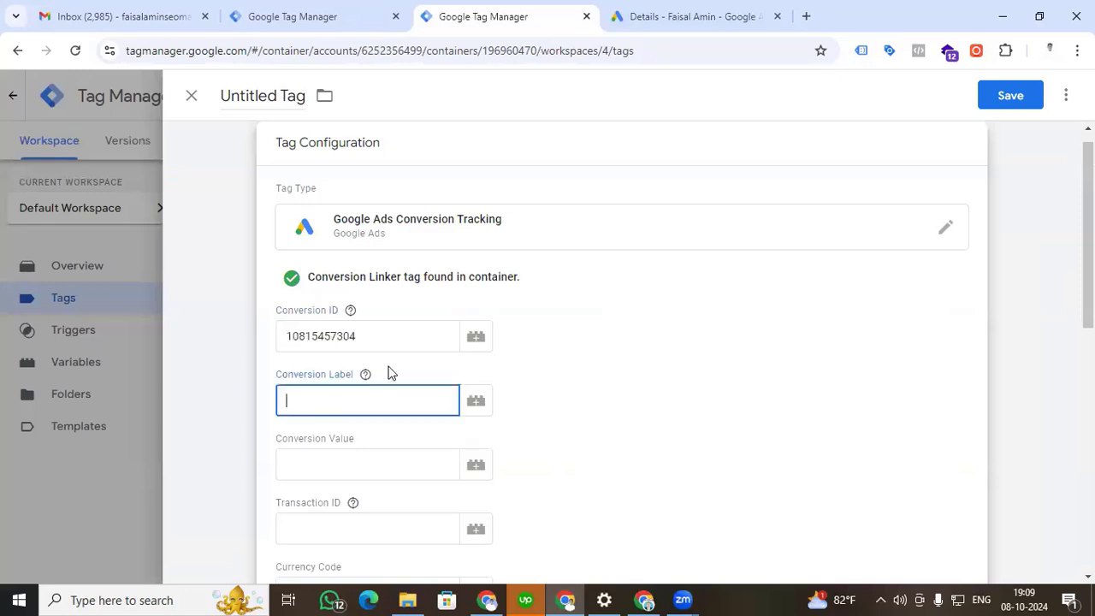
click(700, 15)
drag(719, 442, 586, 445)
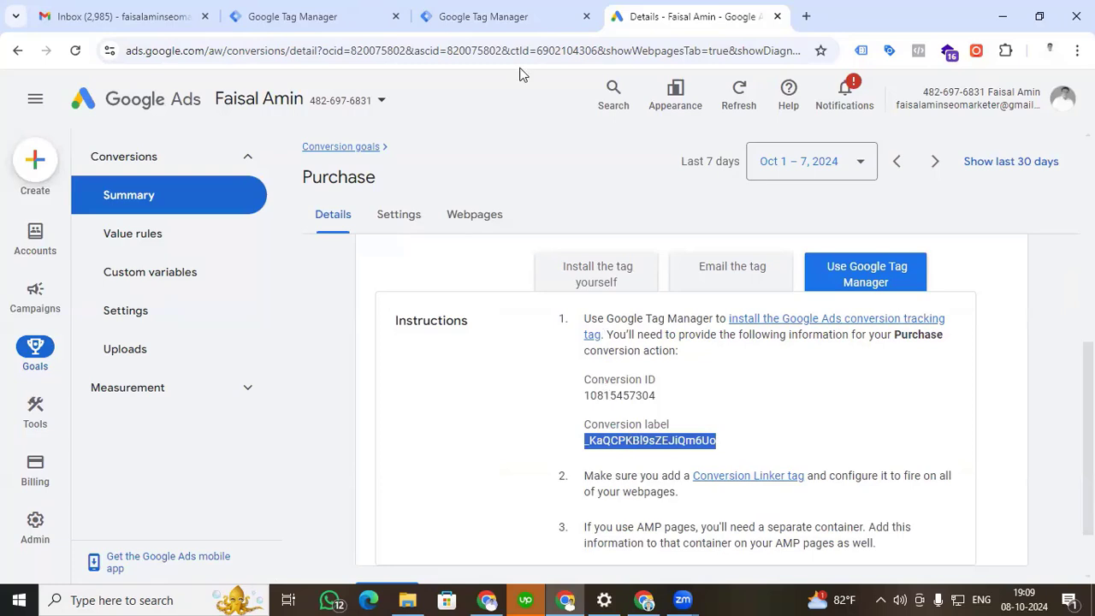
click(473, 15)
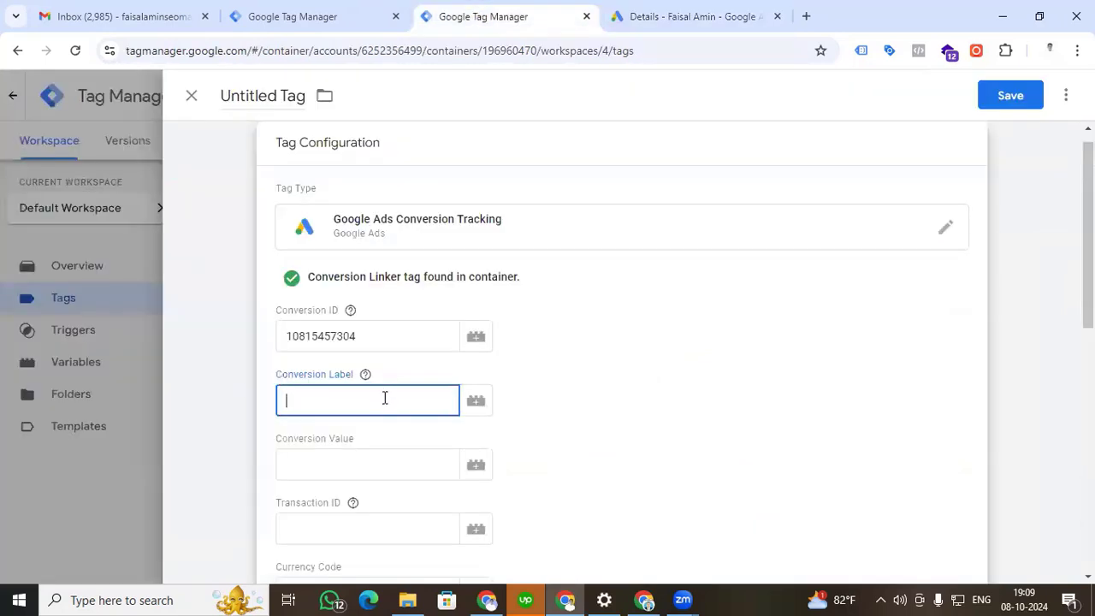
key(ctrl+v)
scroll(594, 362, down, 2)
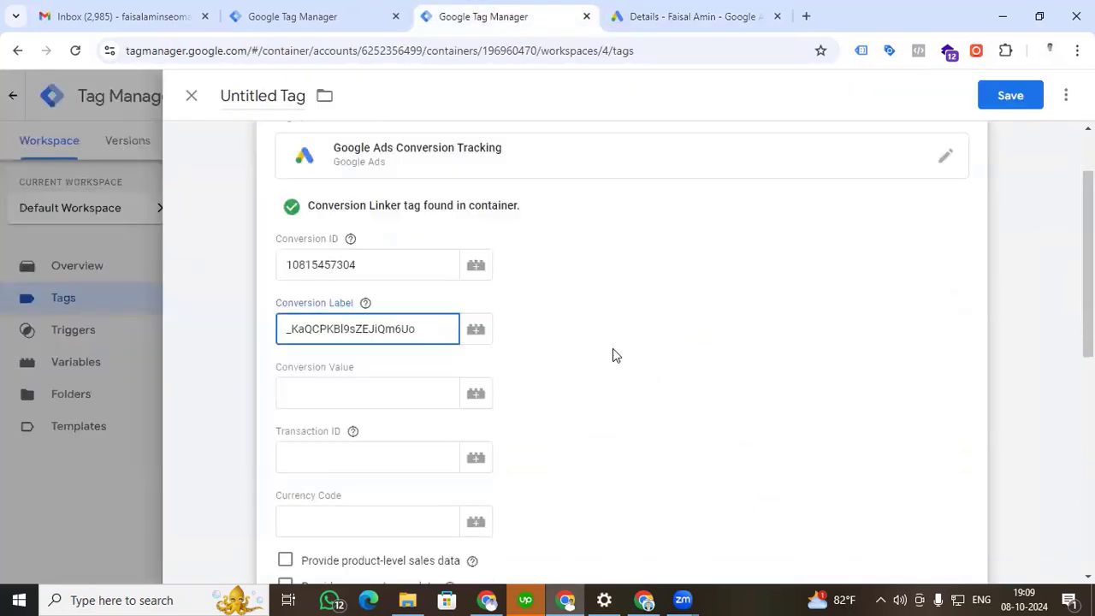
Start a new variable for the tag's Conversion Value and set its type to Data Layer Variable.
click(404, 382)
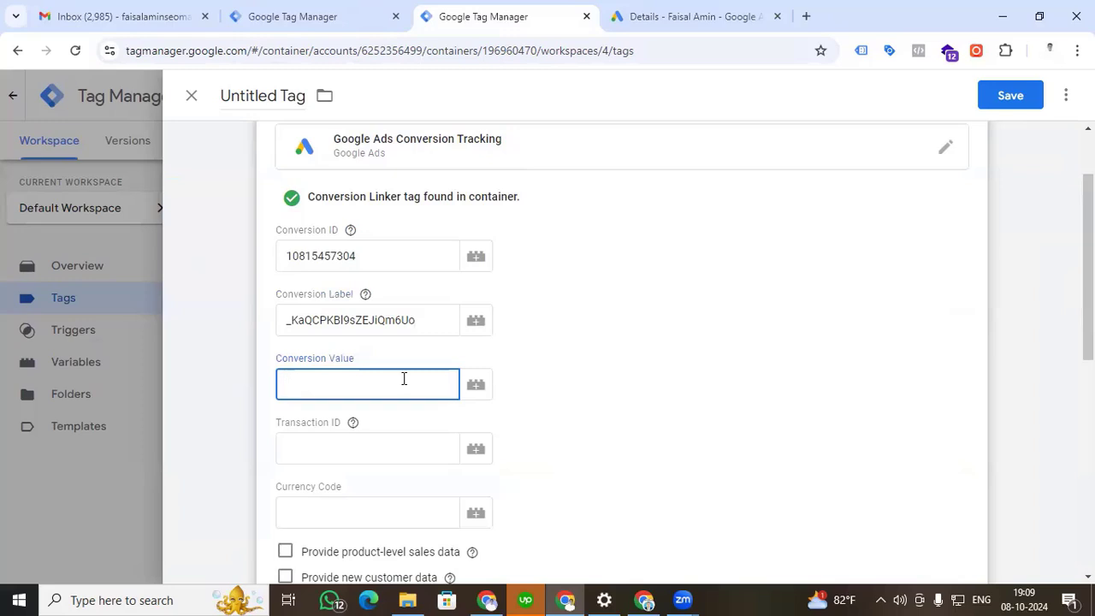
click(579, 389)
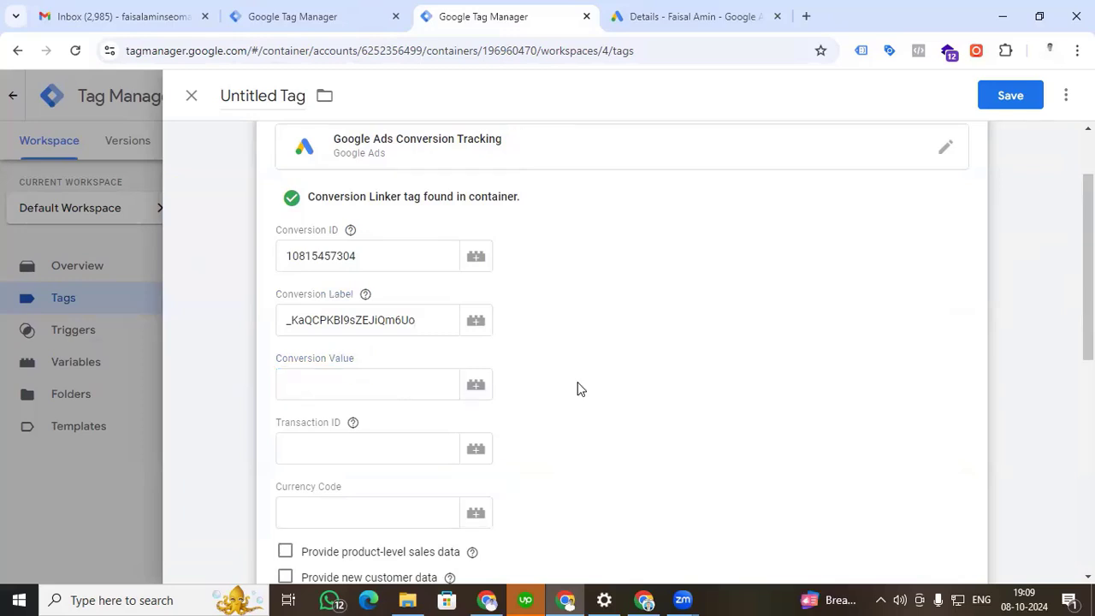
click(473, 385)
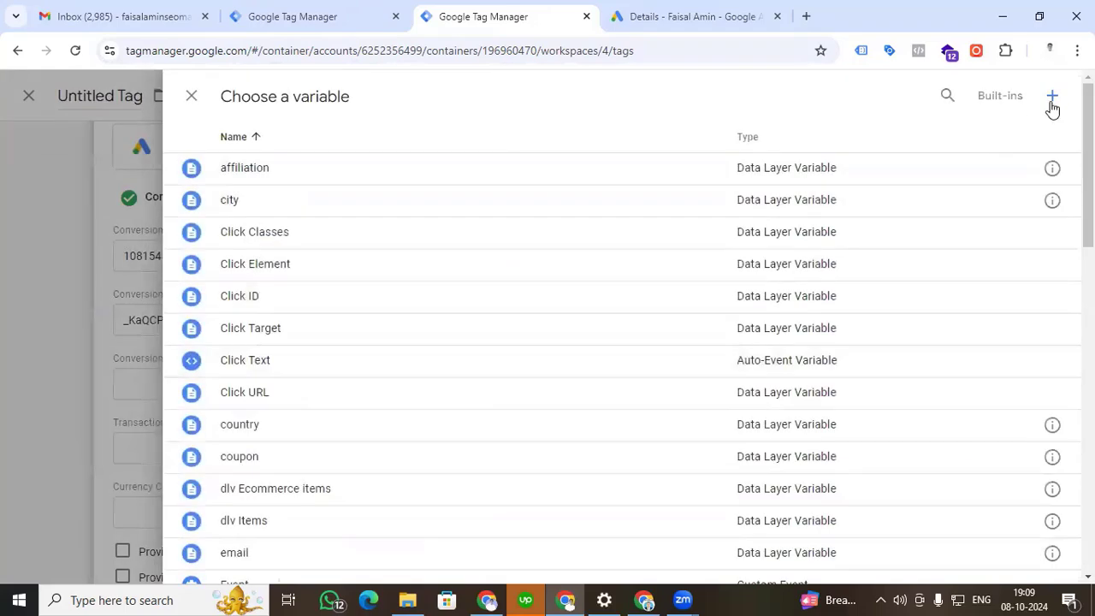
click(1052, 97)
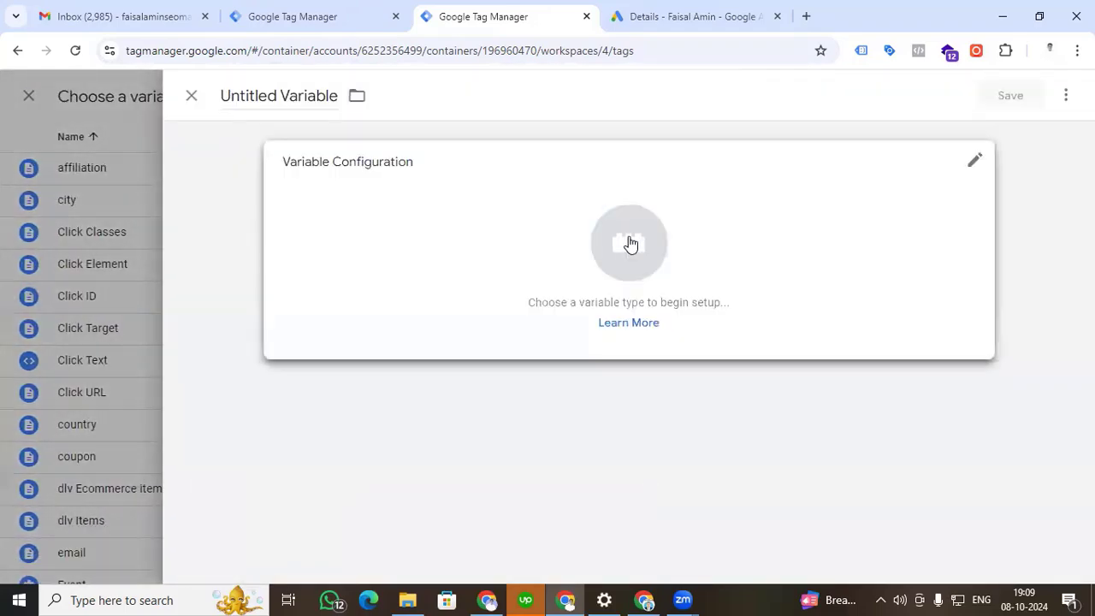
click(629, 245)
scroll(751, 435, down, 2)
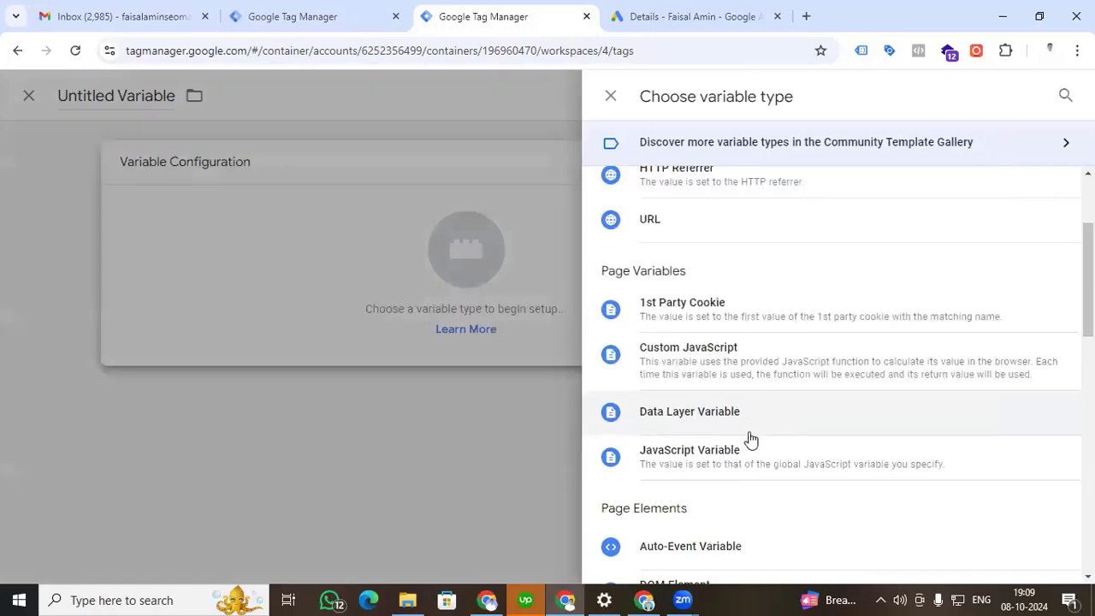
click(731, 421)
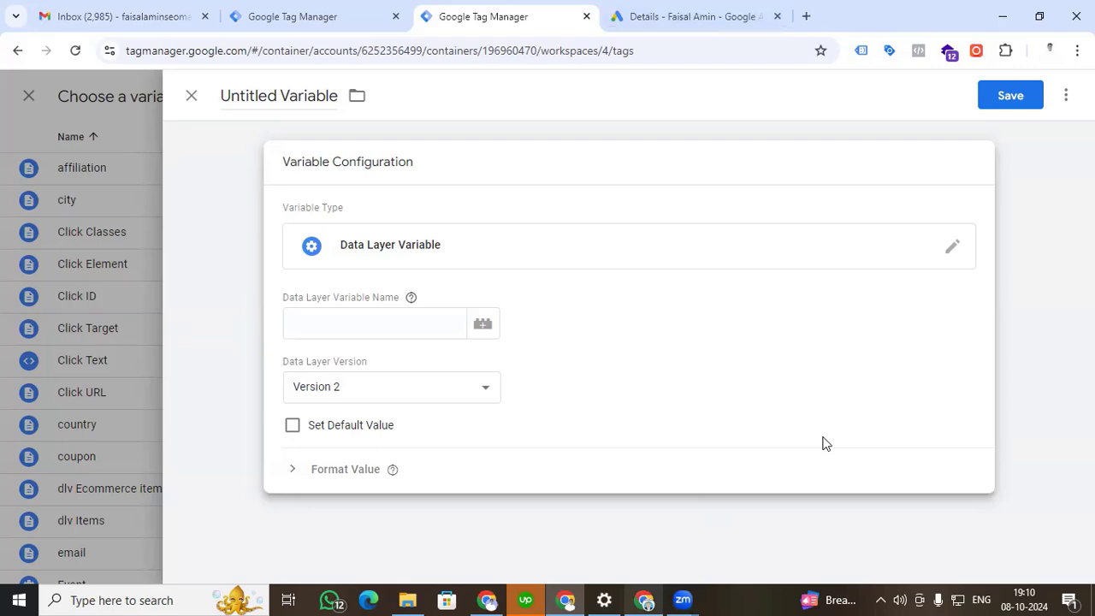
Switch to the store's thank-you page and expand the purchase event's dataLayer and ecommerce objects in the console to examine their keys.
key(alt+Tab)
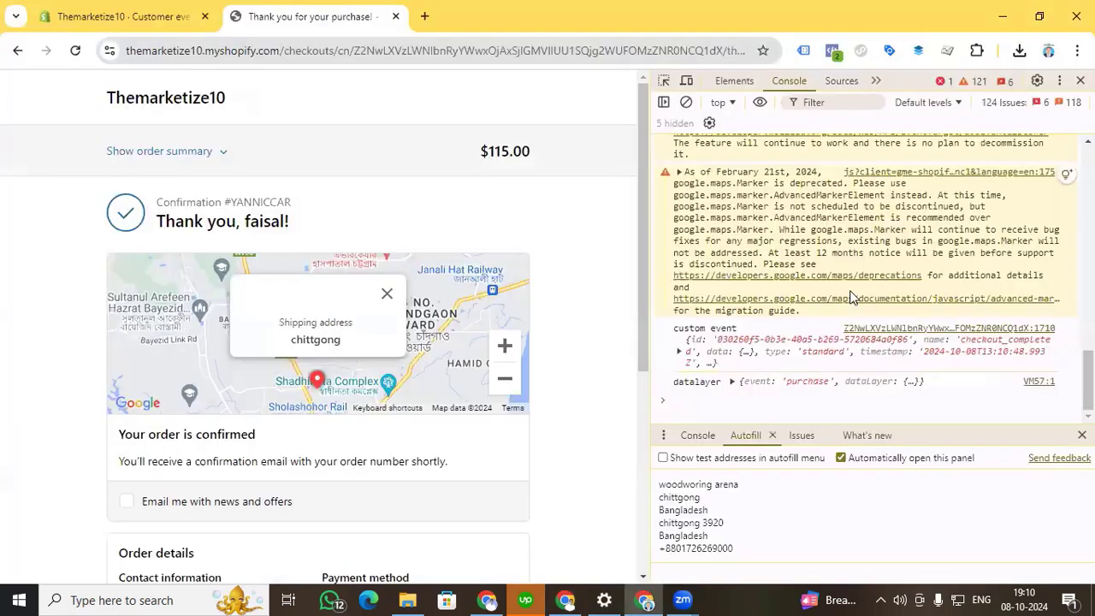
click(733, 382)
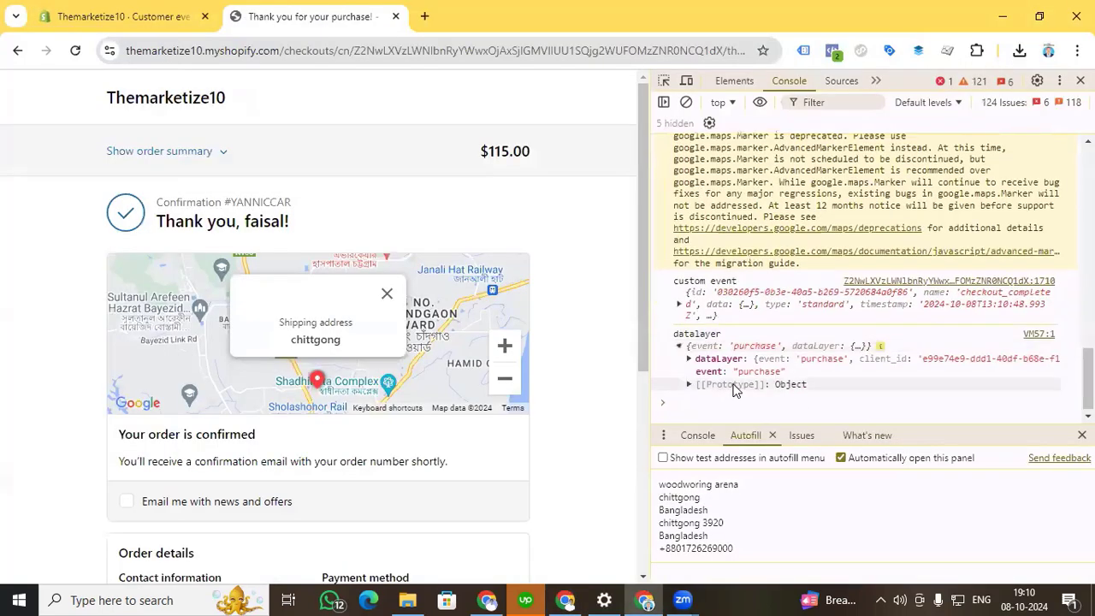
click(688, 355)
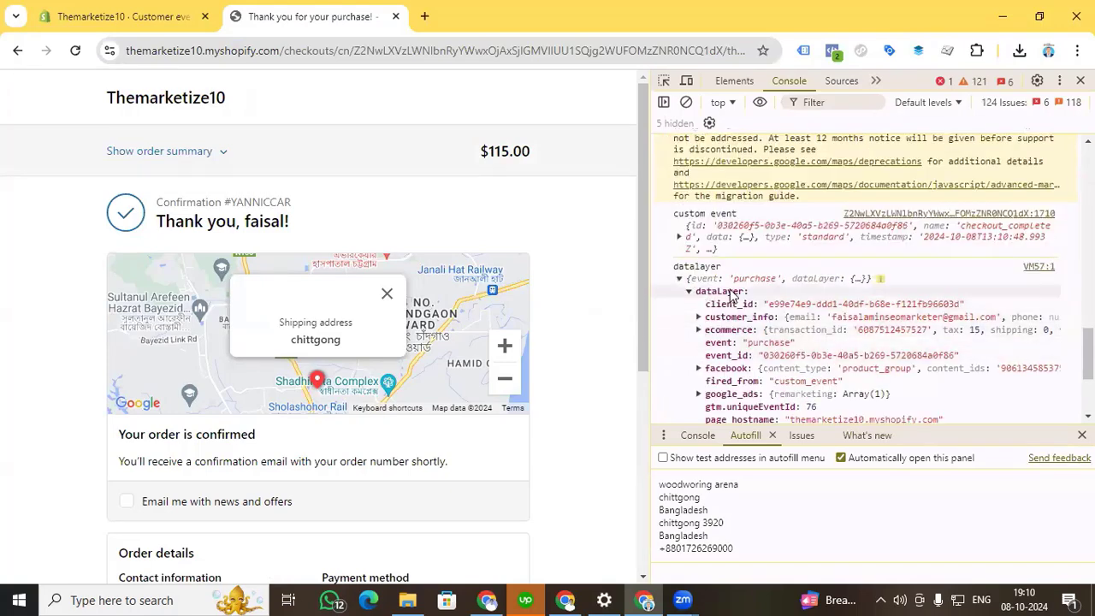
click(698, 330)
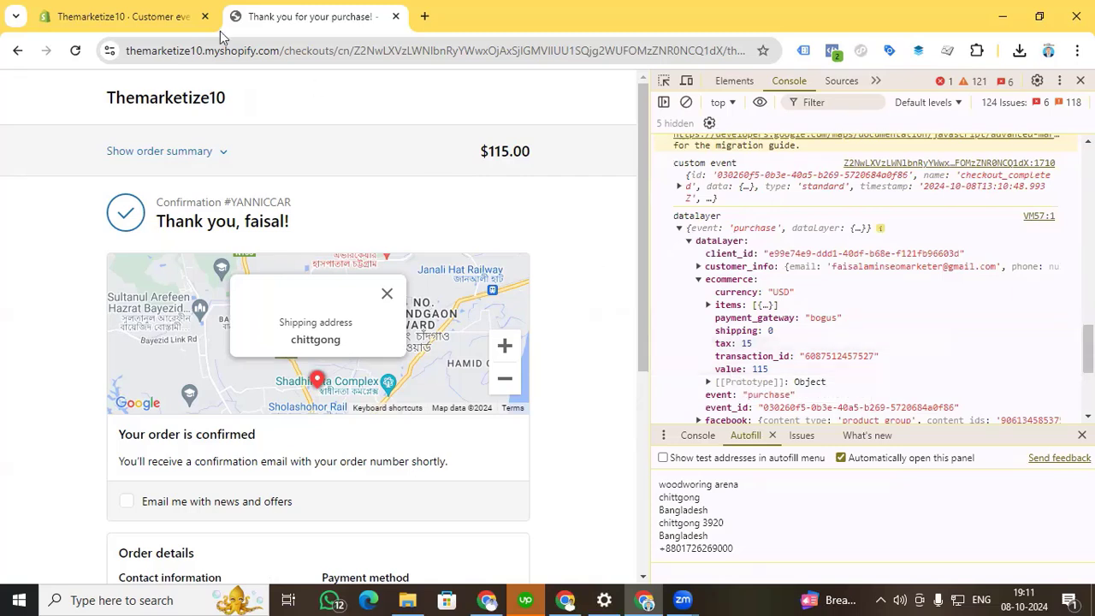
Return to Google Tag Manager and set the new variable's Data Layer Variable Name to ecommerce.items.0.value.
click(571, 598)
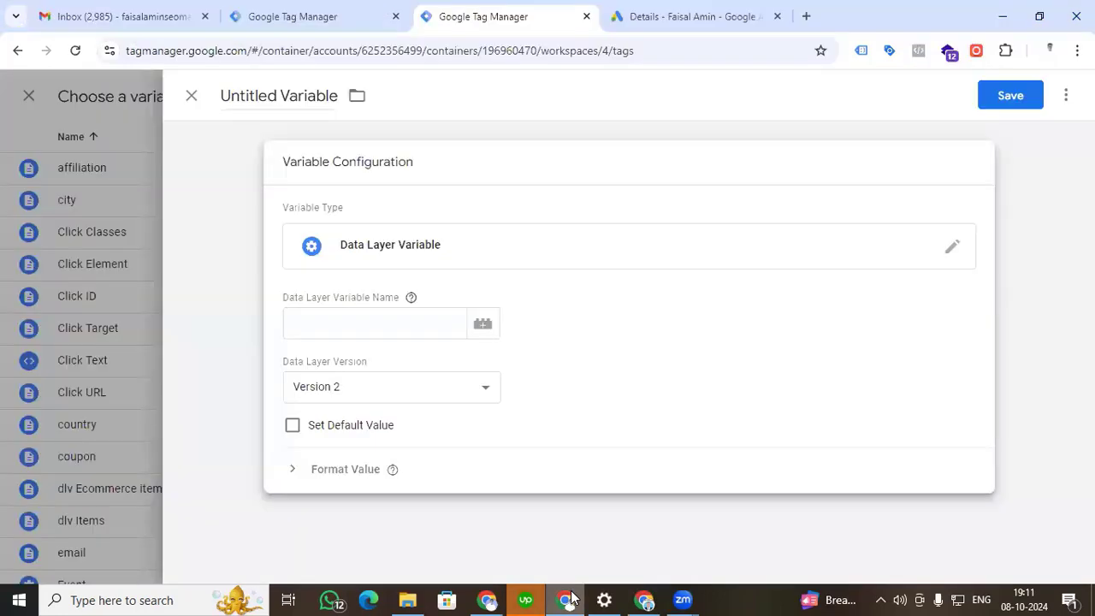
click(400, 321)
text(ecommerce.items.)
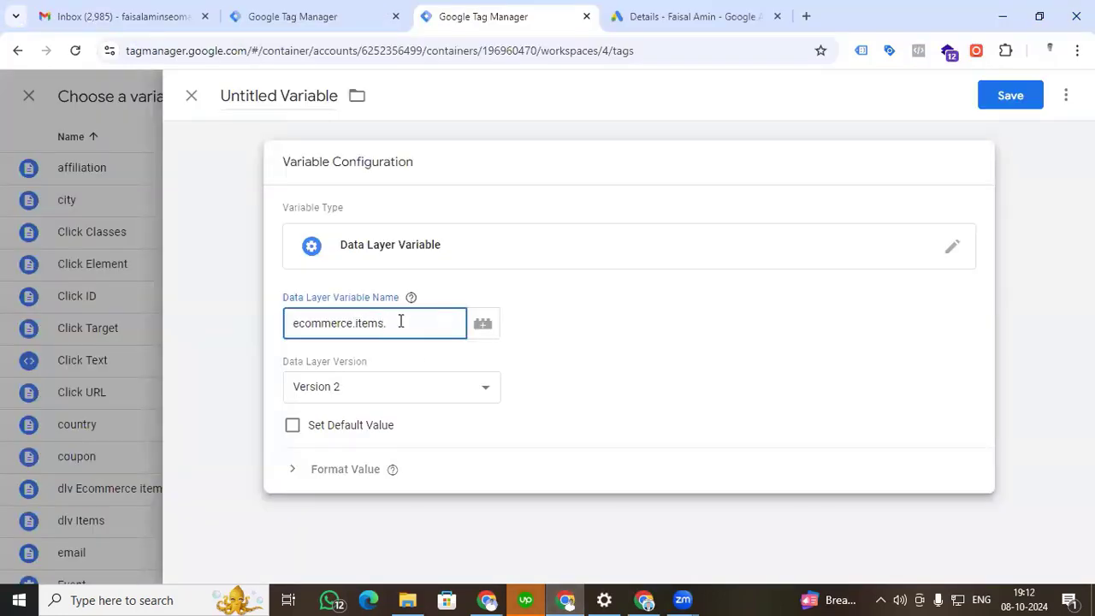
text())
text(0)
text(.value)
Name the value variable "toal value" and save it as the tag's Conversion Value.
click(305, 99)
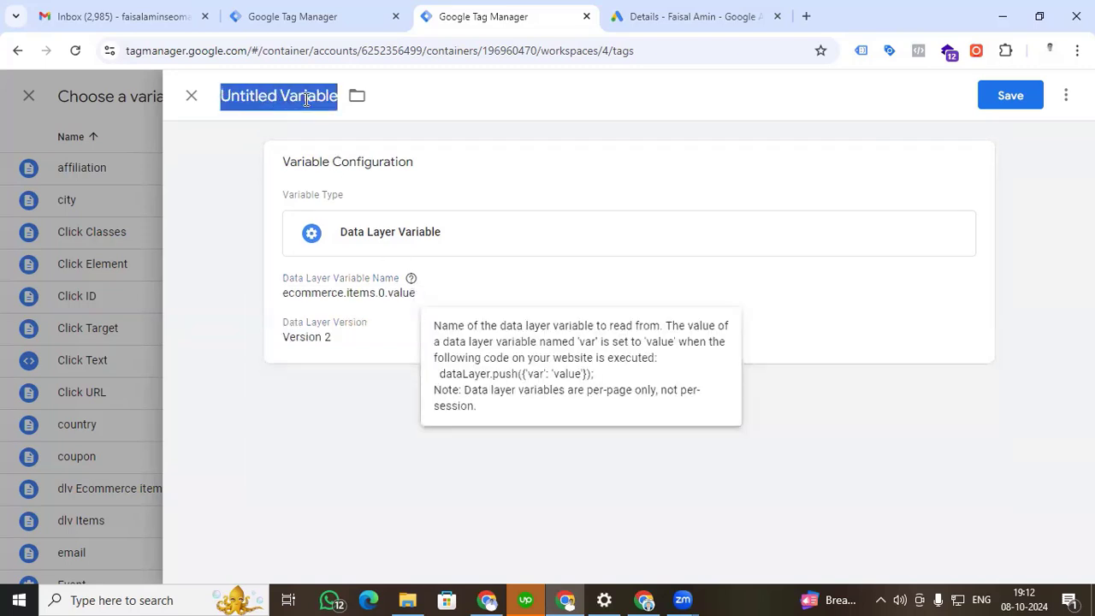
text(tot)
key(BackSpace)
text(al value)
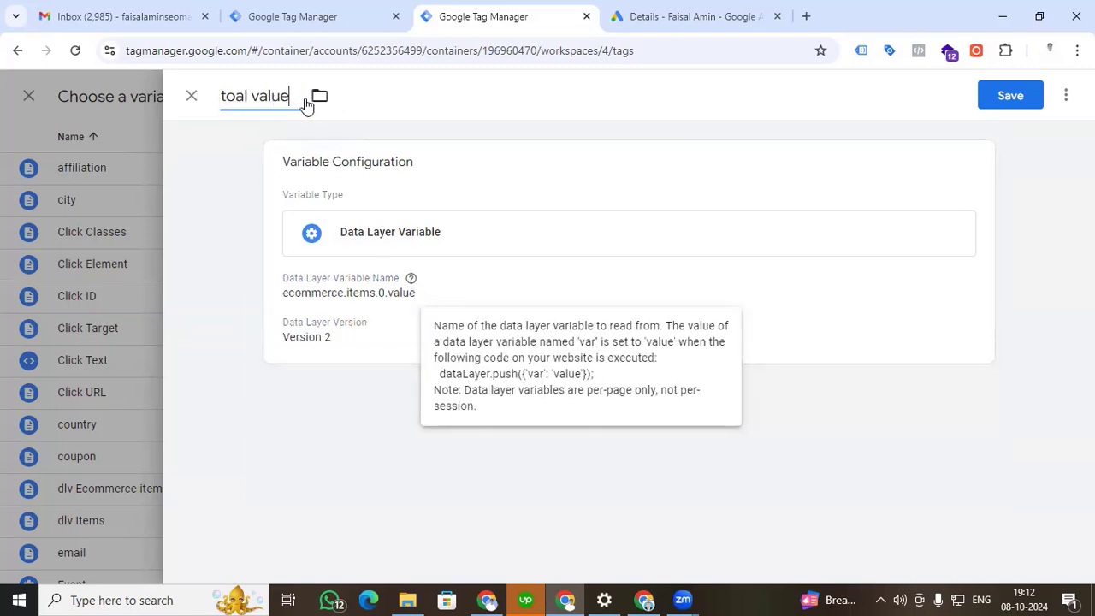
click(1010, 95)
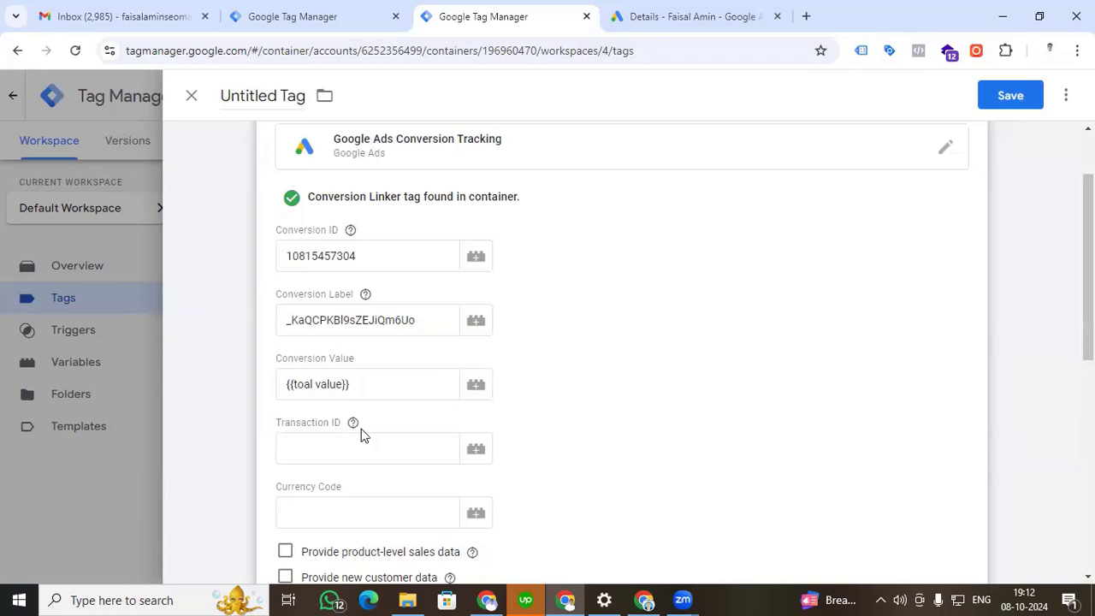
mouse_move(352, 425)
click(325, 449)
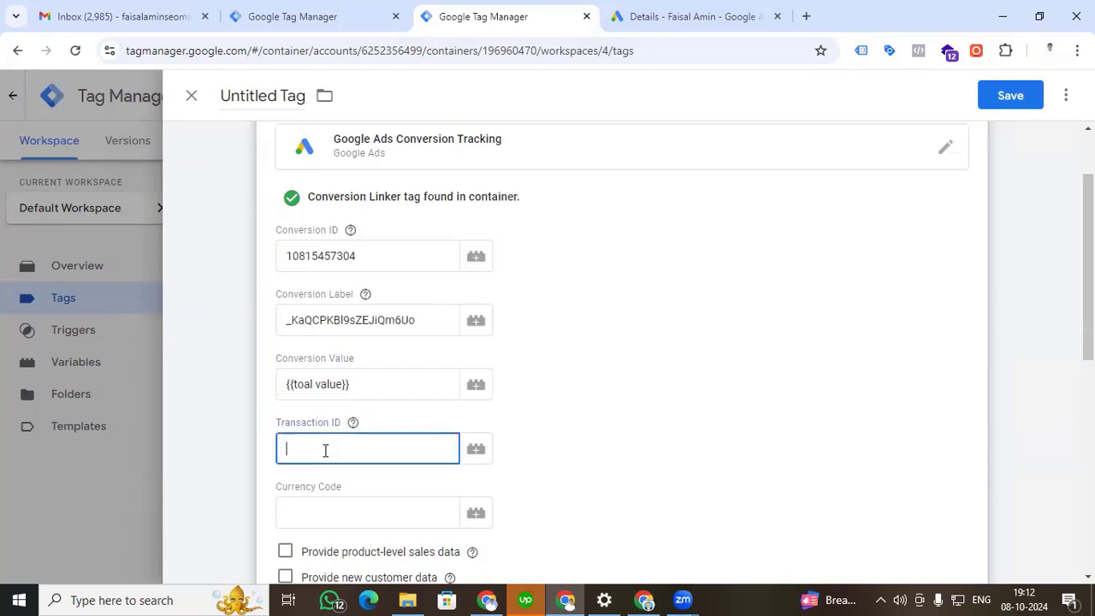
text({{)
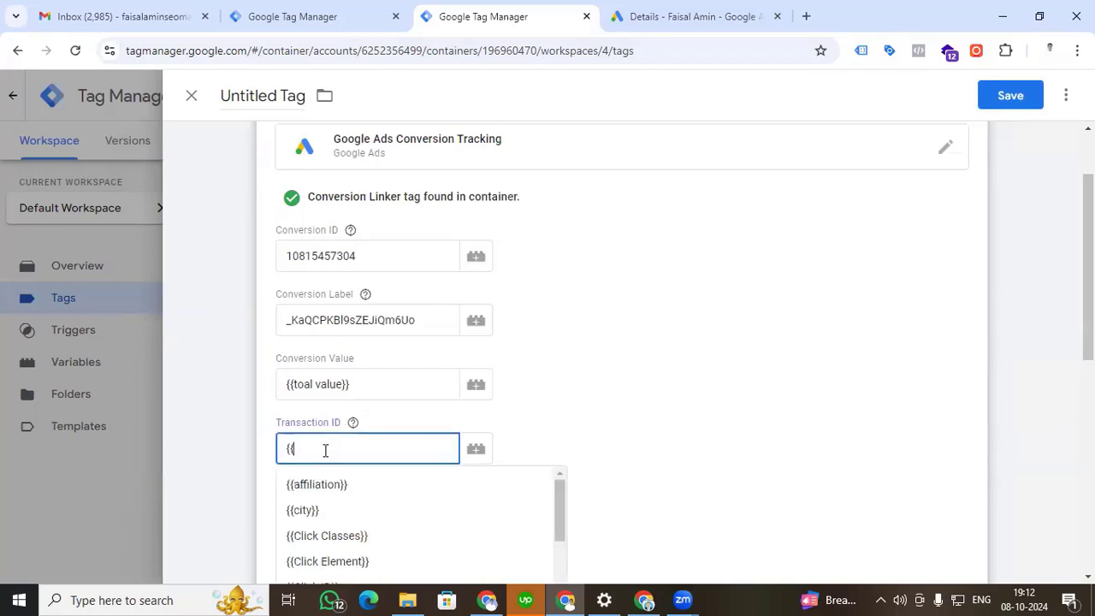
text(id)
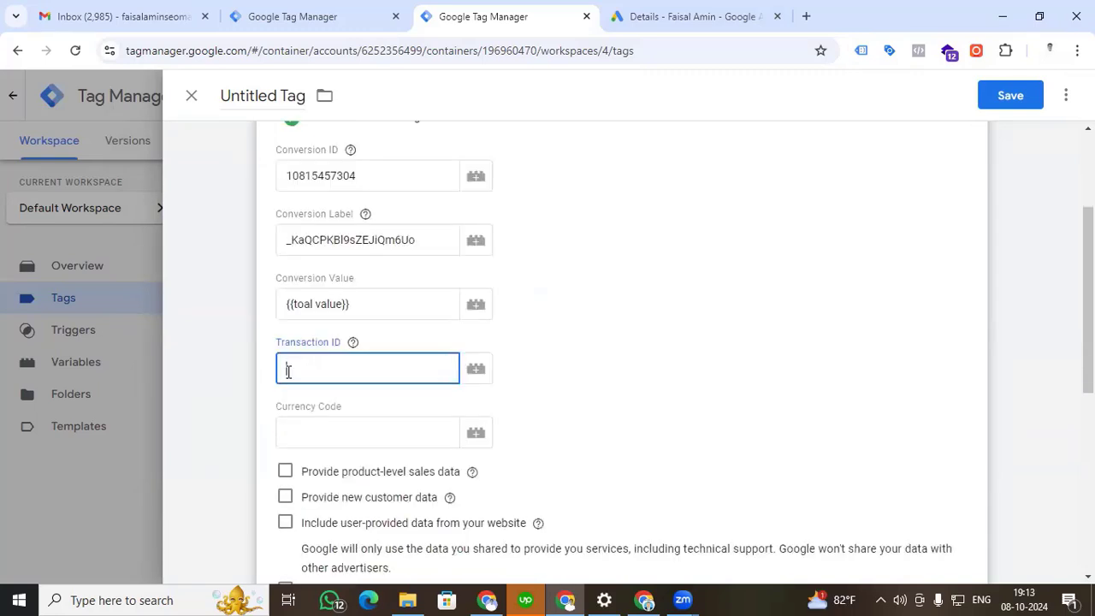
Start a new variable for the tag's Transaction ID and set its type to Data Layer Variable.
click(476, 377)
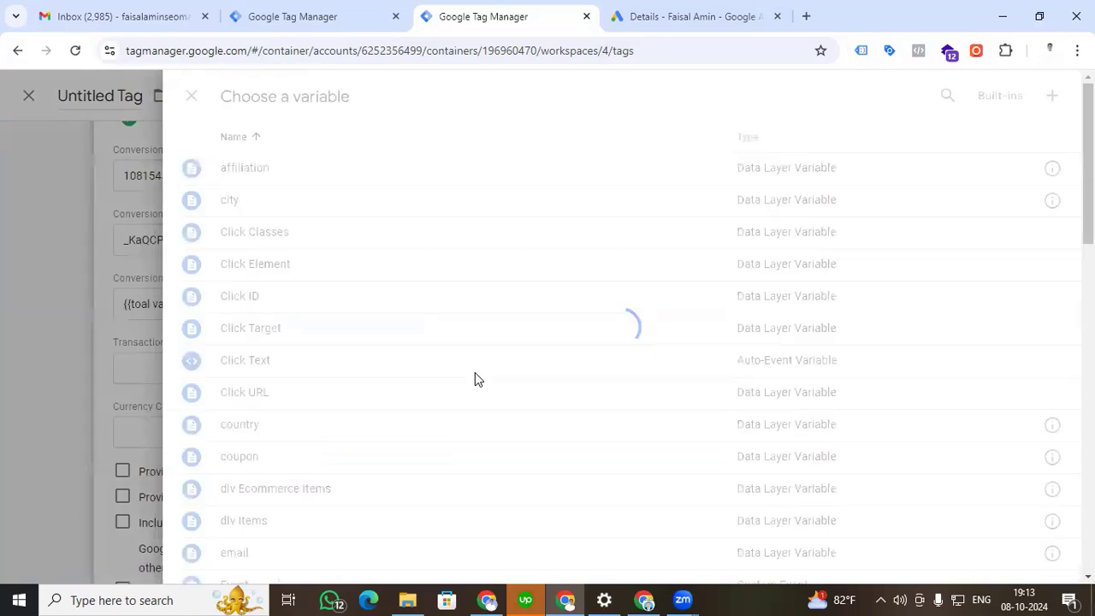
click(1053, 96)
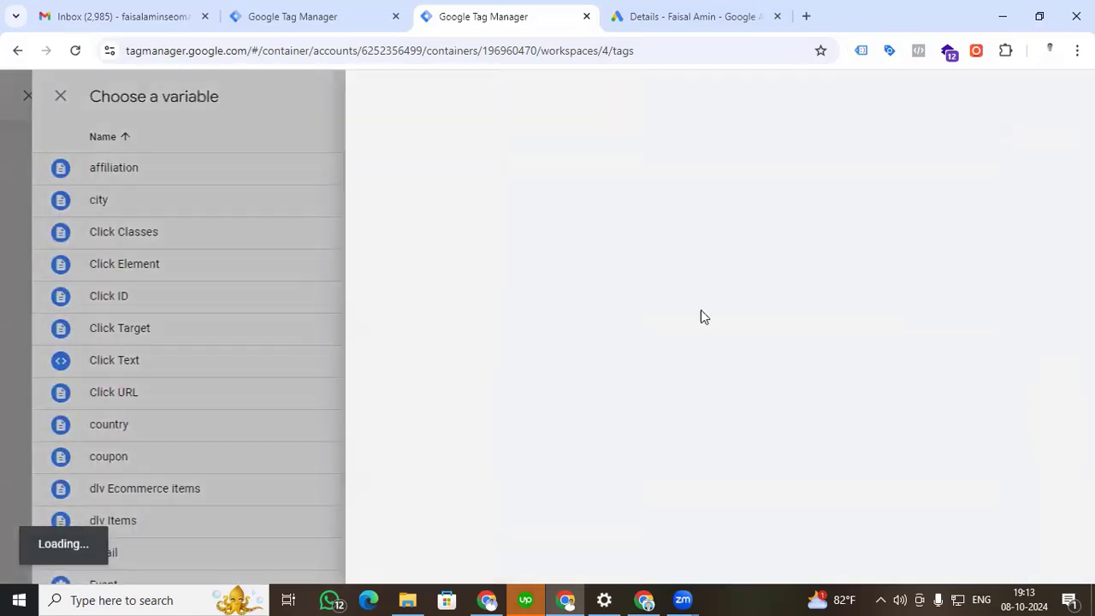
click(624, 252)
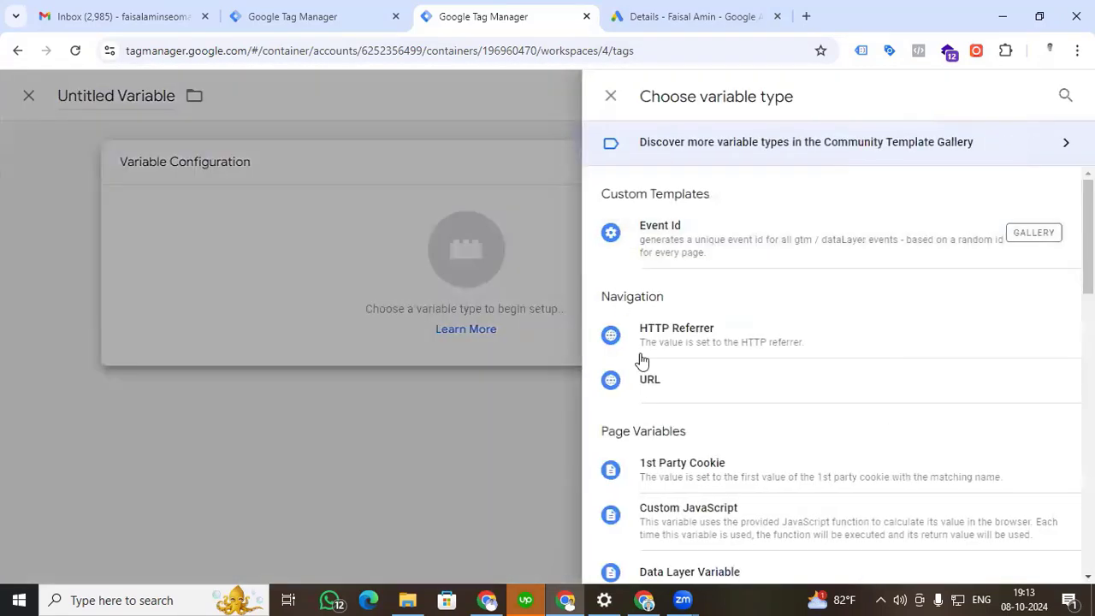
scroll(697, 461, down, 2)
click(693, 418)
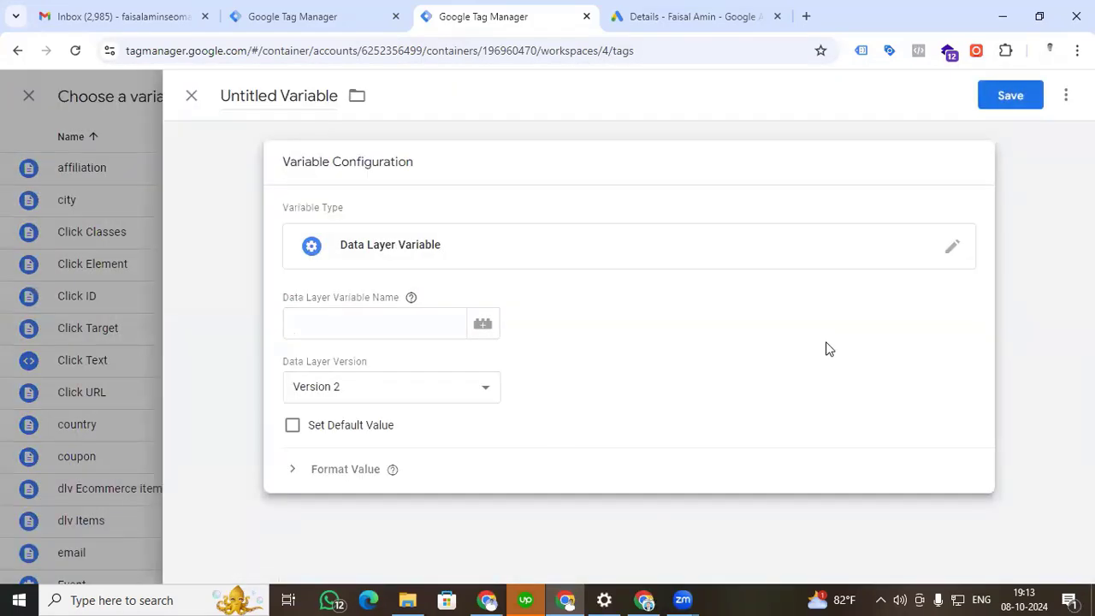
Check the transaction key in the store page's console, and set the variable's Data Layer Variable Name to ecommerce.items.0.transaction_id in Google Tag Manager.
key(alt+Tab)
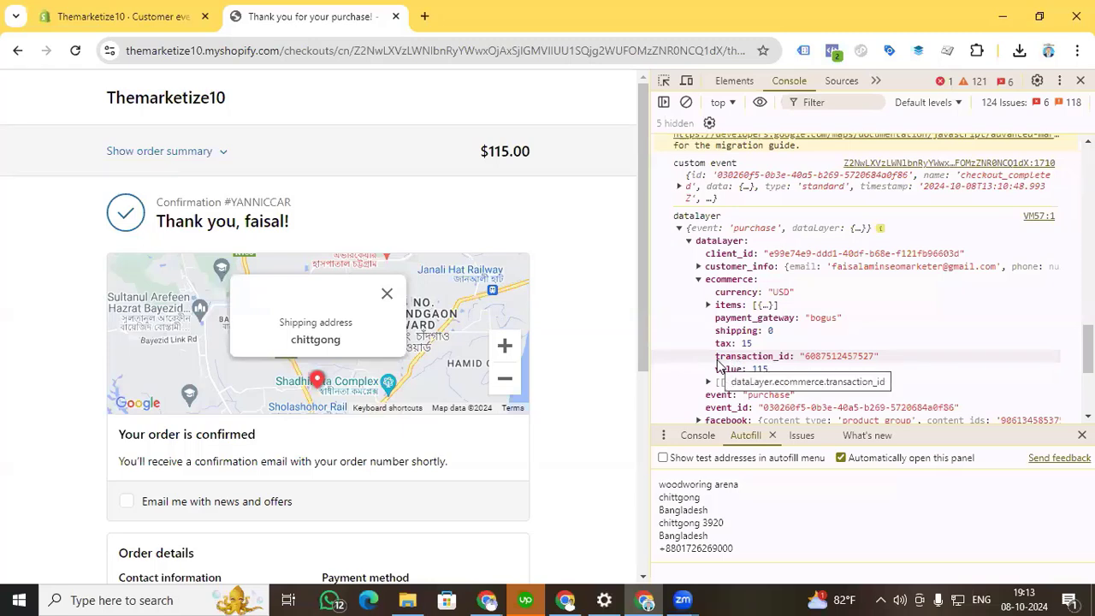
click(568, 600)
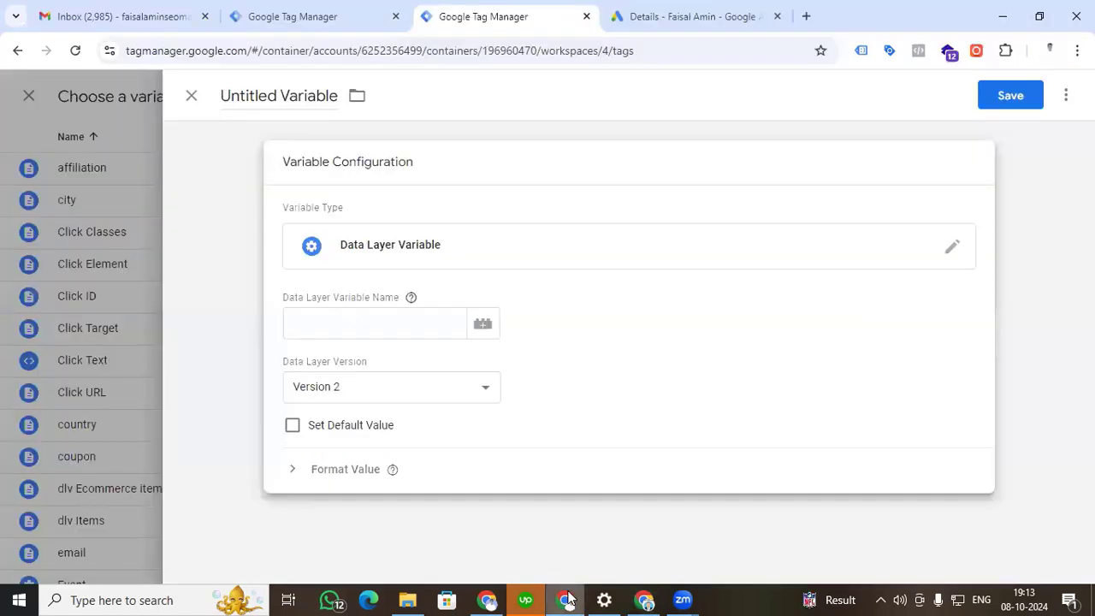
click(327, 318)
text(e)
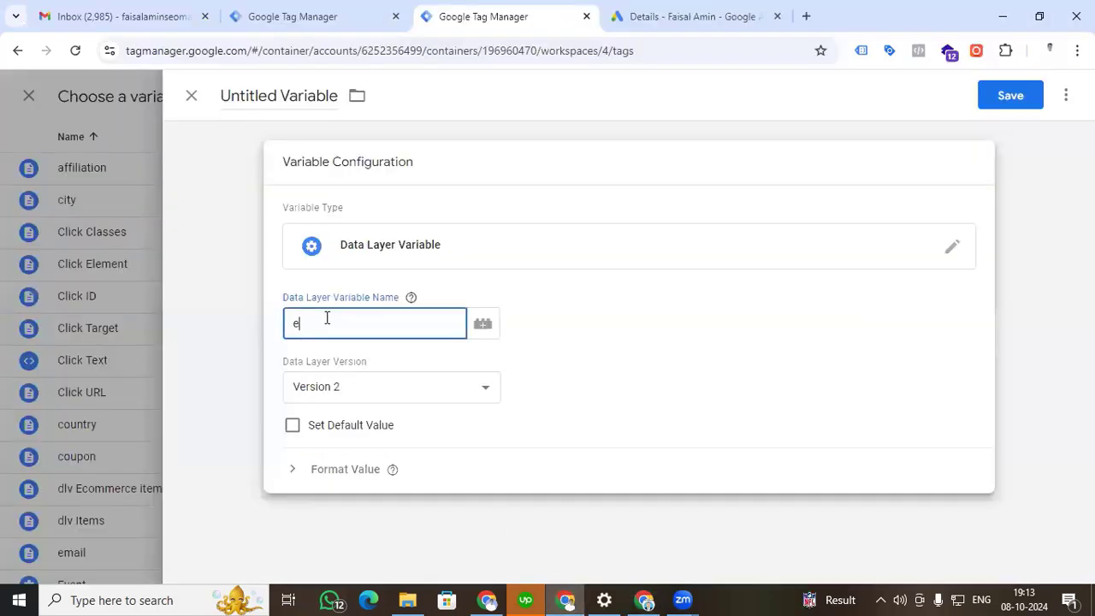
text(commerce.items.0.transaction_id)
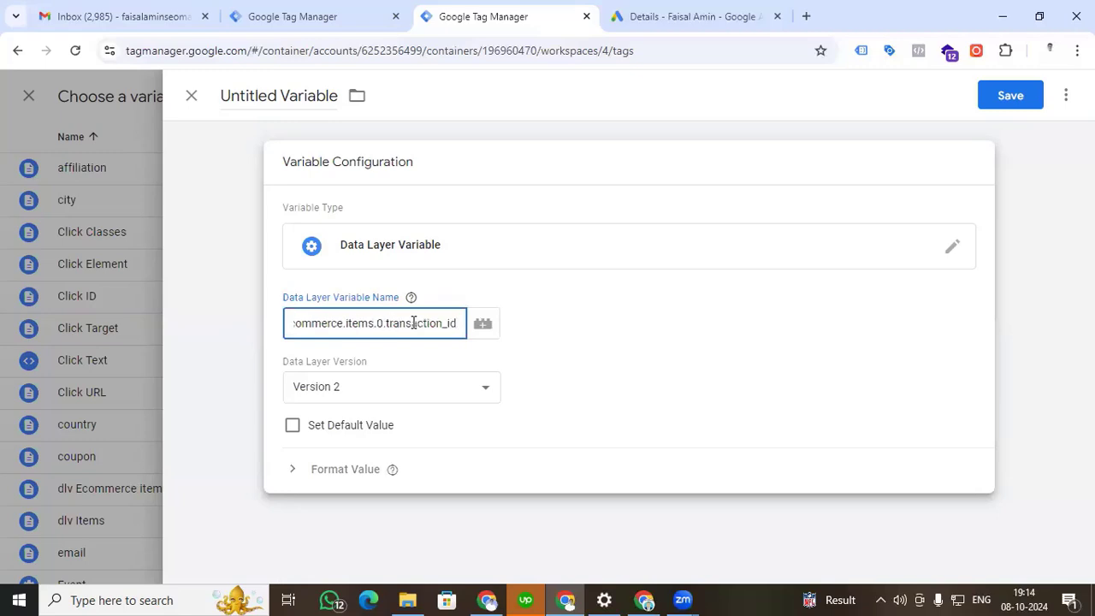
Name the transaction variable "transection id" and save it as the tag's Transaction ID.
click(296, 95)
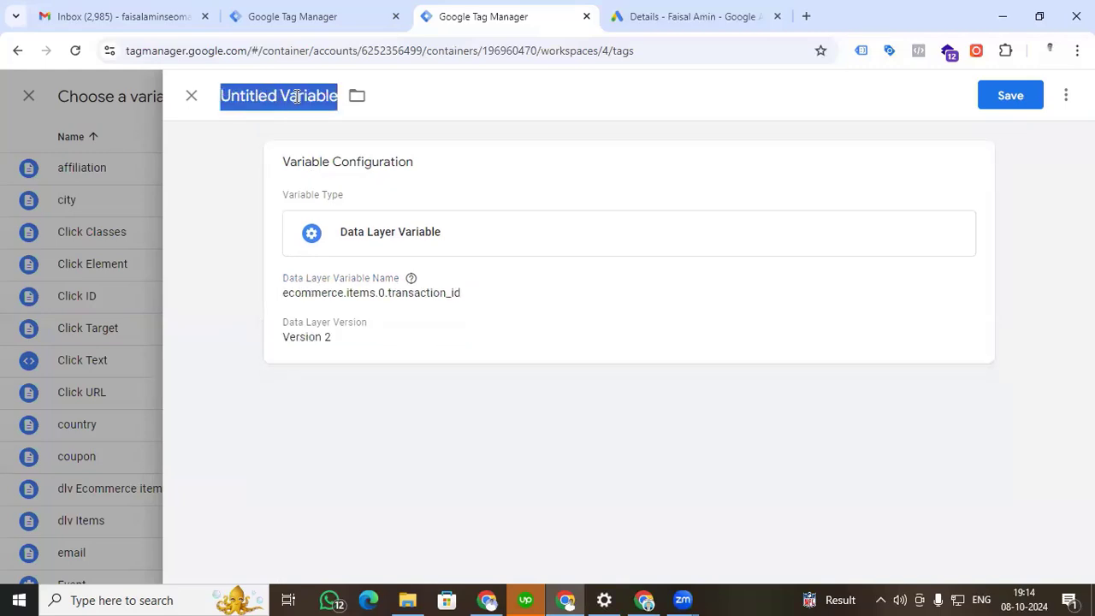
text(tranc)
key(BackSpace)
text(section id)
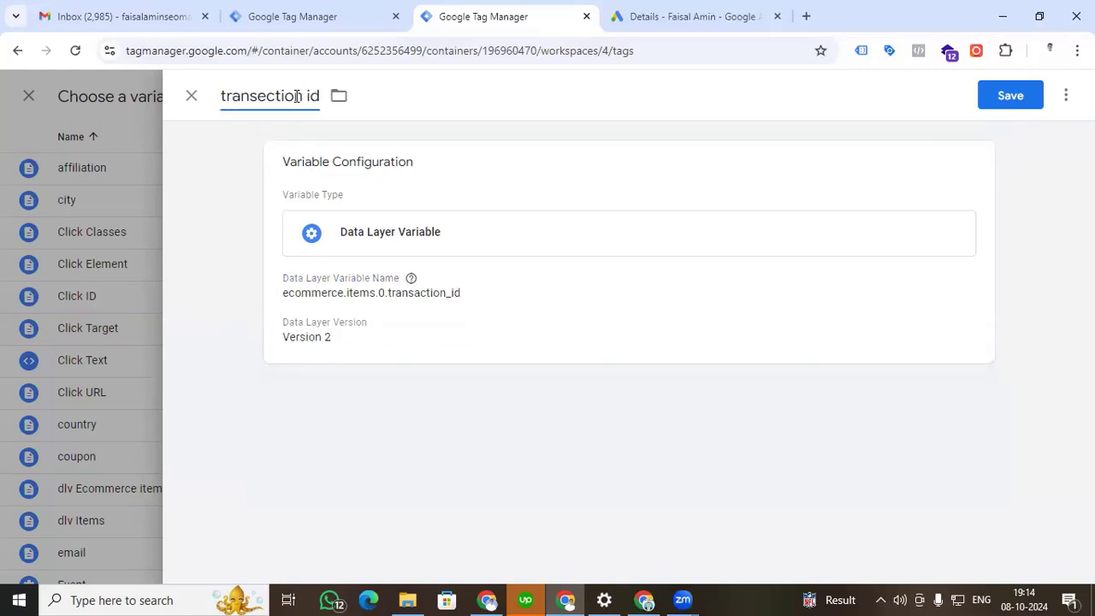
click(1020, 95)
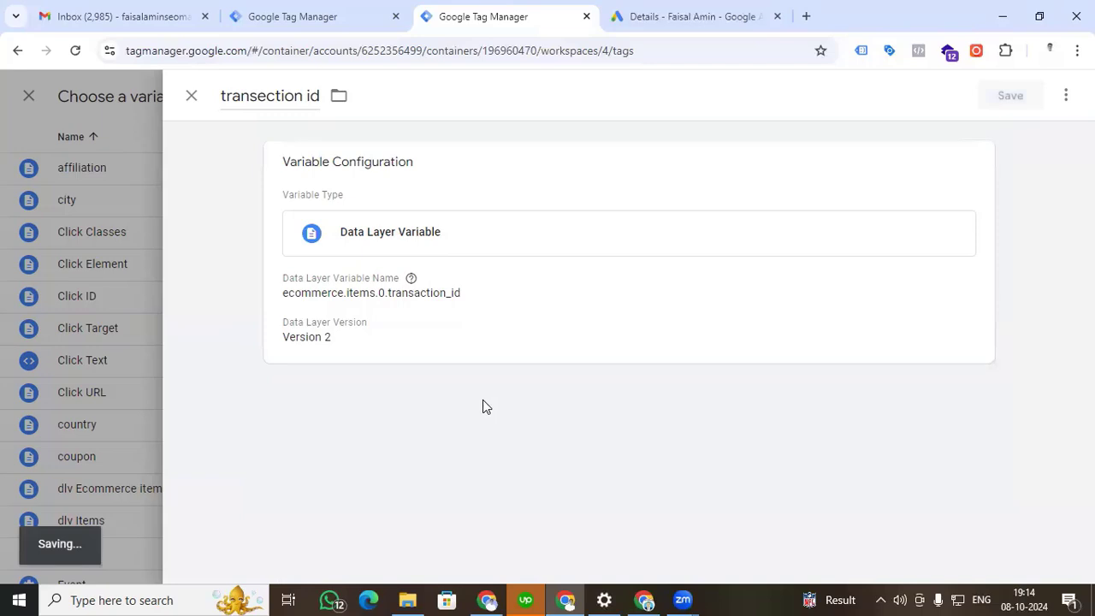
Set the tag's Currency Code to the existing variable {{Facebook Currency}}.
click(397, 438)
text({{)
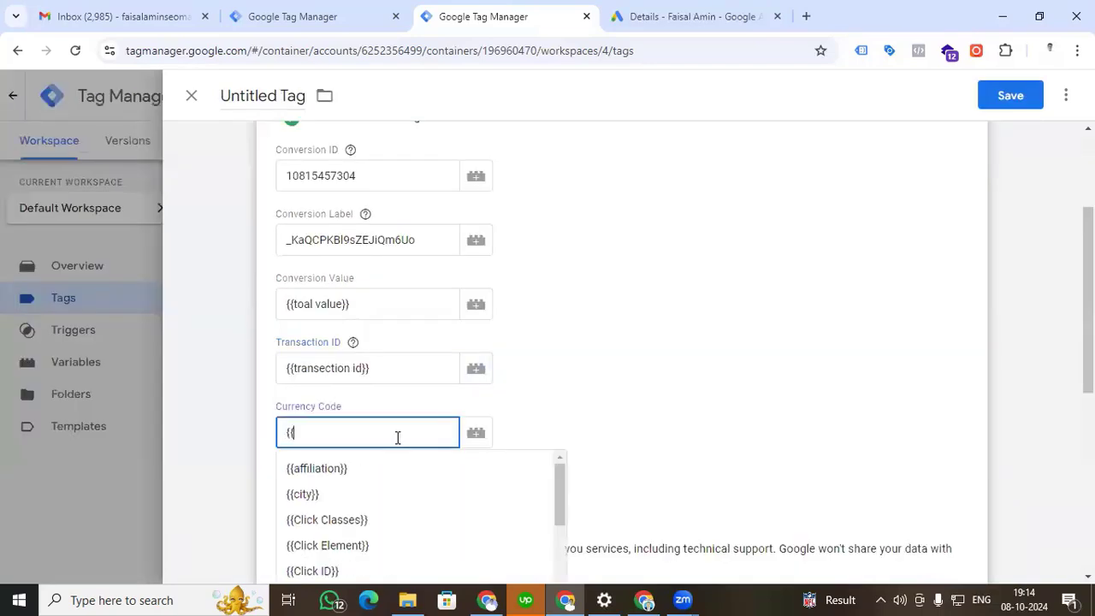
text(curr)
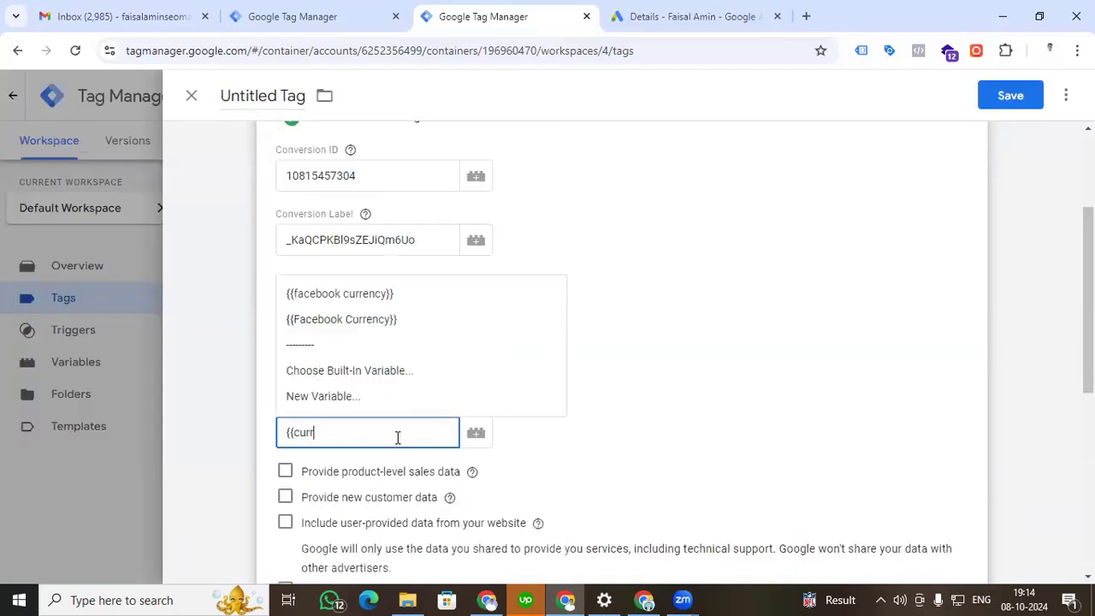
click(385, 319)
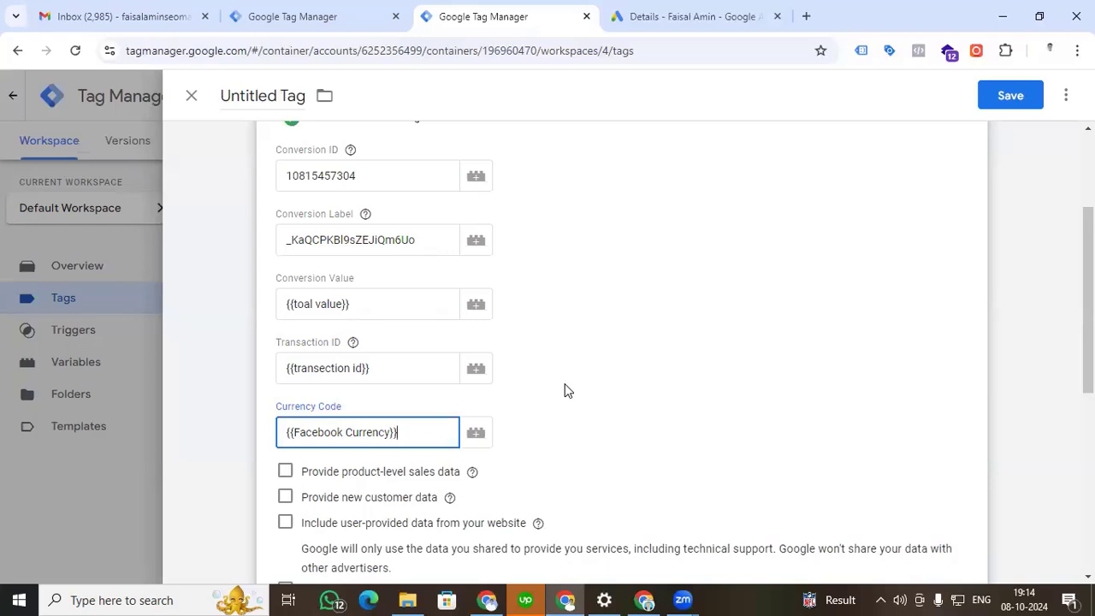
Include user-provided data from the website in the conversion tag and start a new variable for it.
scroll(564, 391, down, 1)
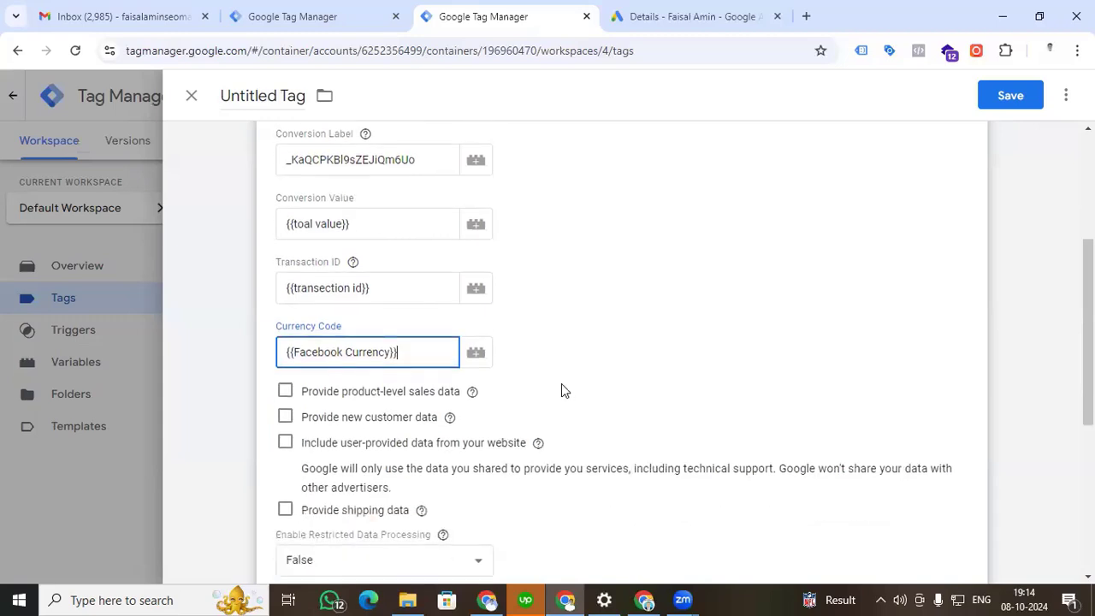
scroll(562, 390, down, 1)
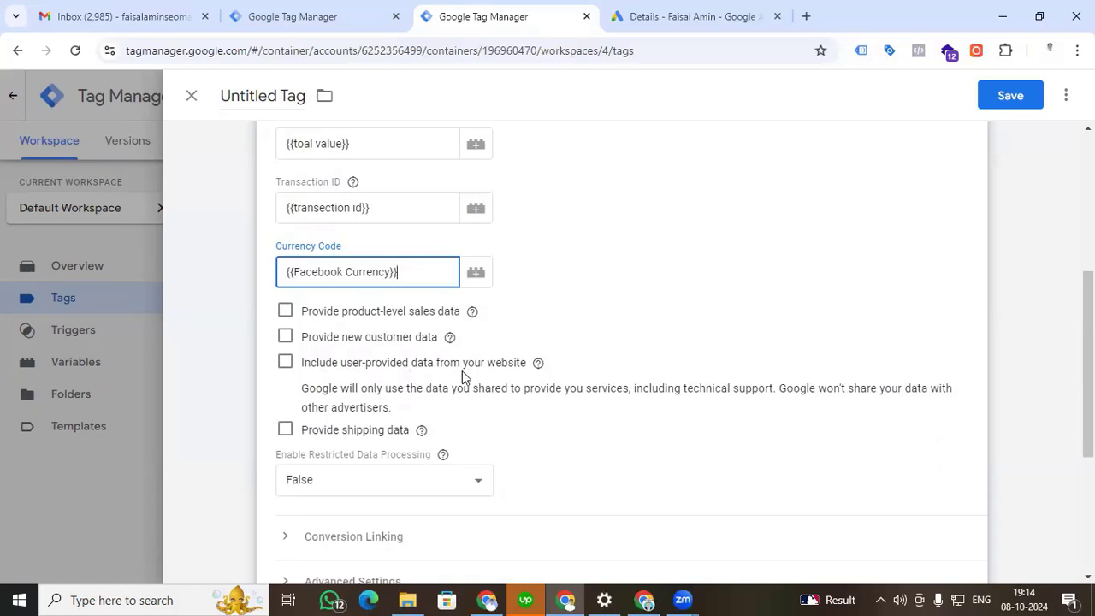
click(285, 362)
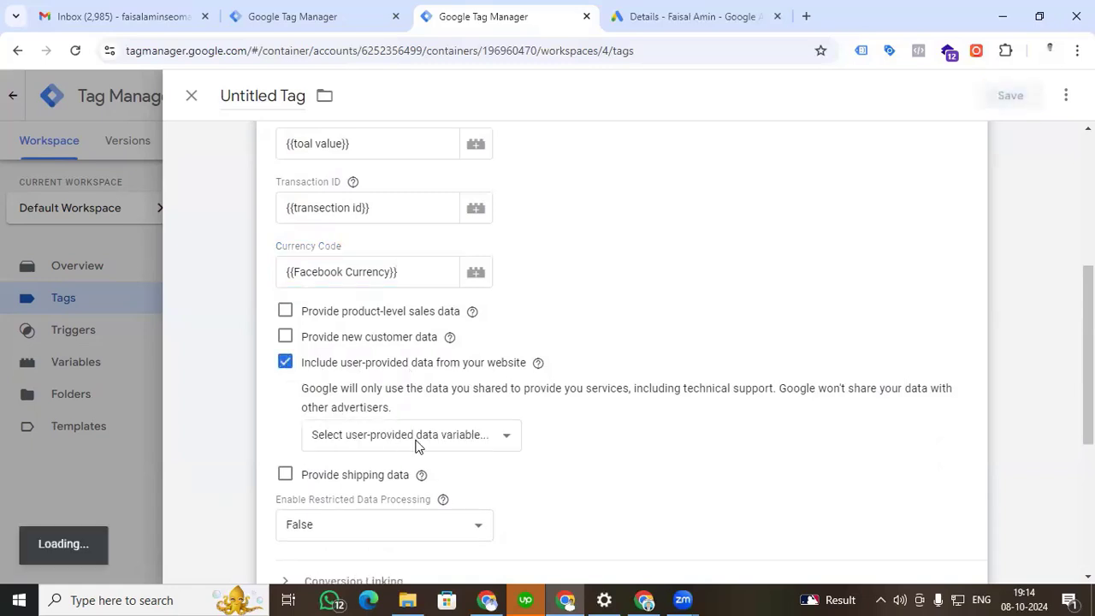
click(417, 436)
click(369, 499)
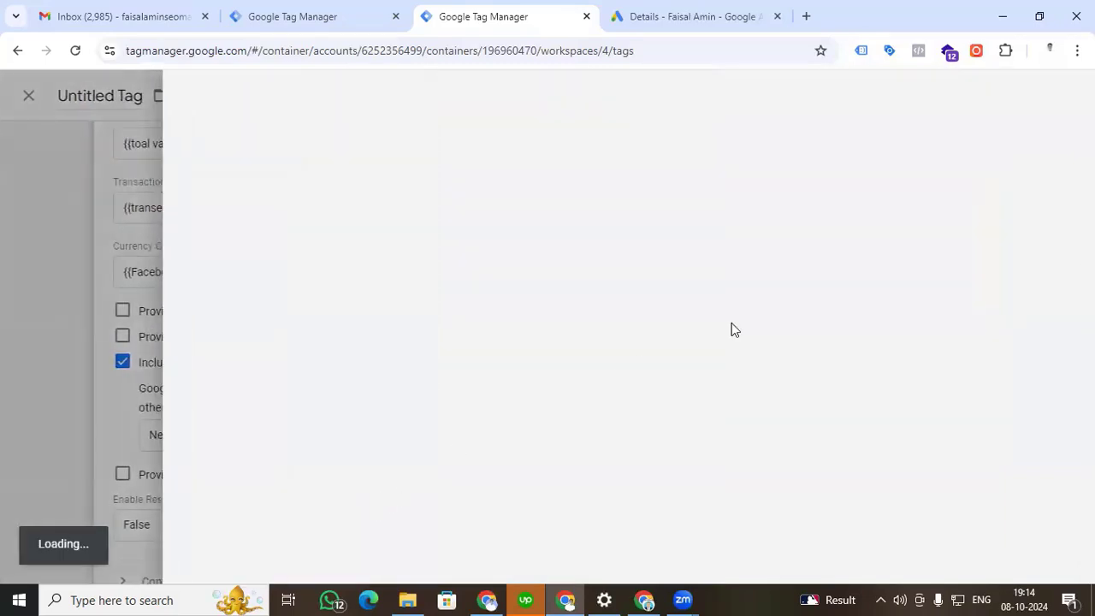
Under the new variable's manual configuration, set Email to {{email}} and Phone to {{phone}}.
scroll(385, 274, down, 1)
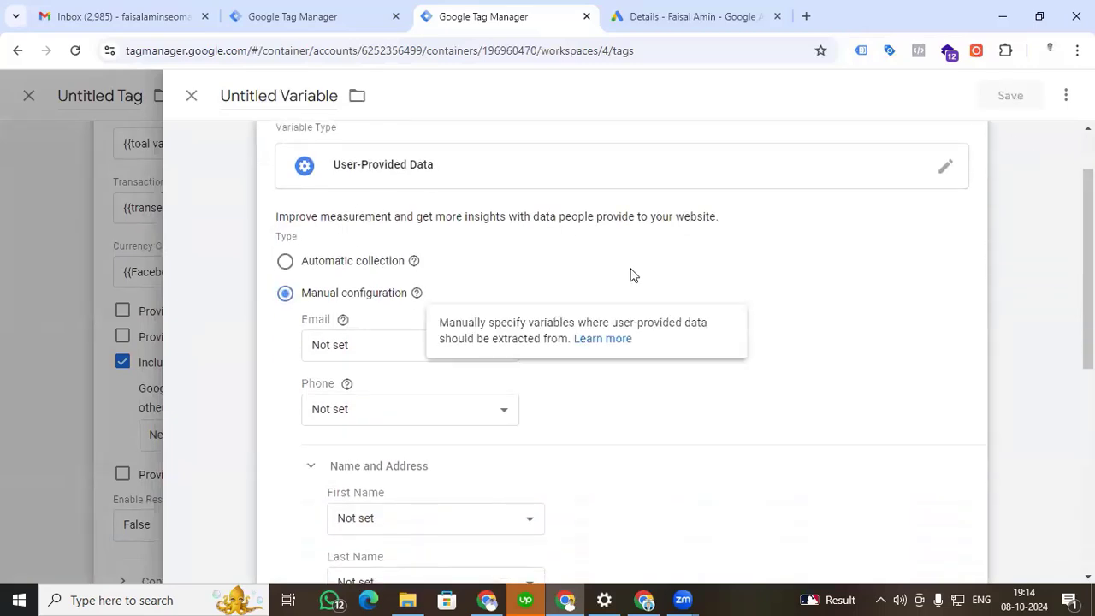
click(504, 355)
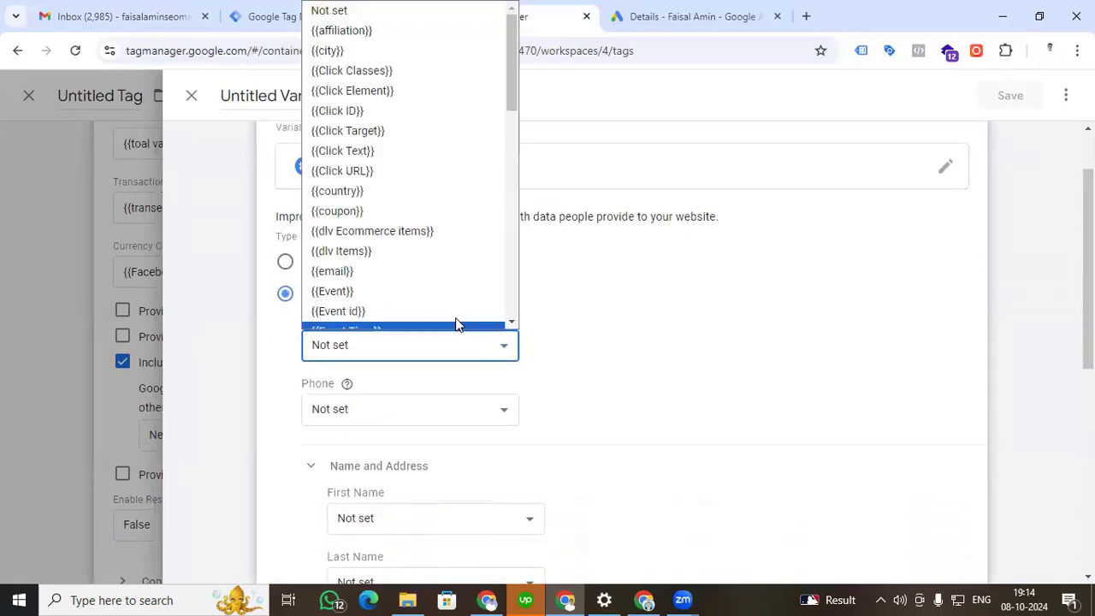
click(409, 260)
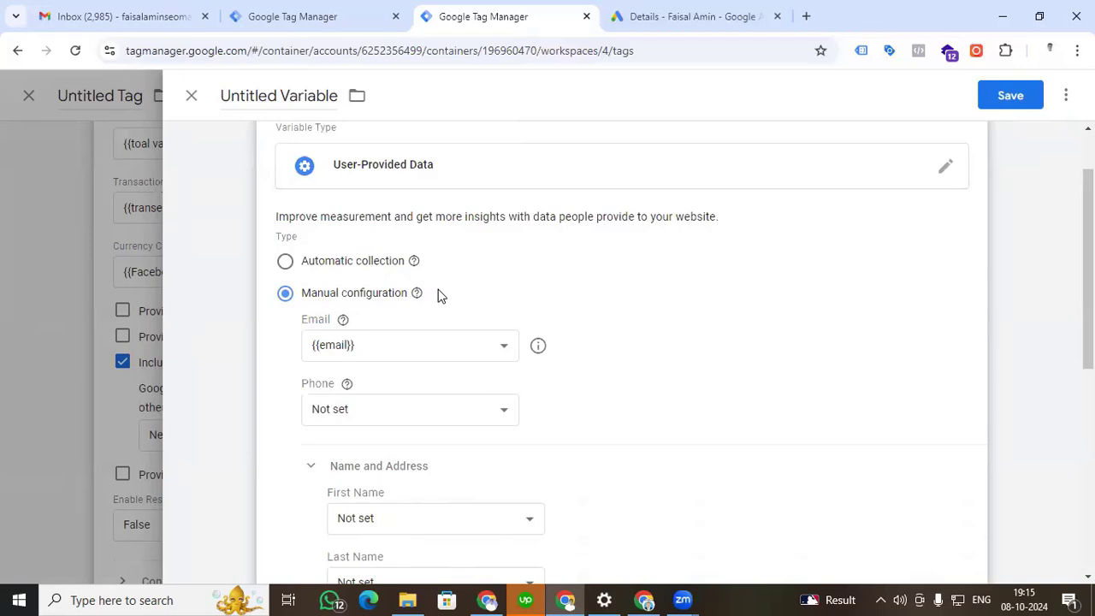
scroll(462, 283, down, 2)
click(501, 255)
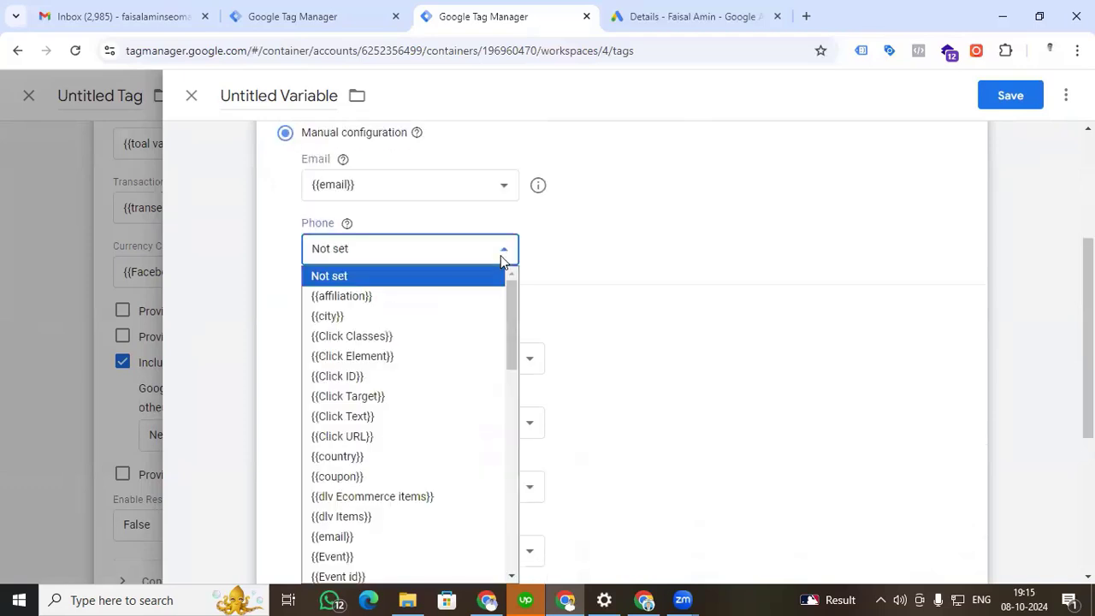
scroll(469, 402, down, 2)
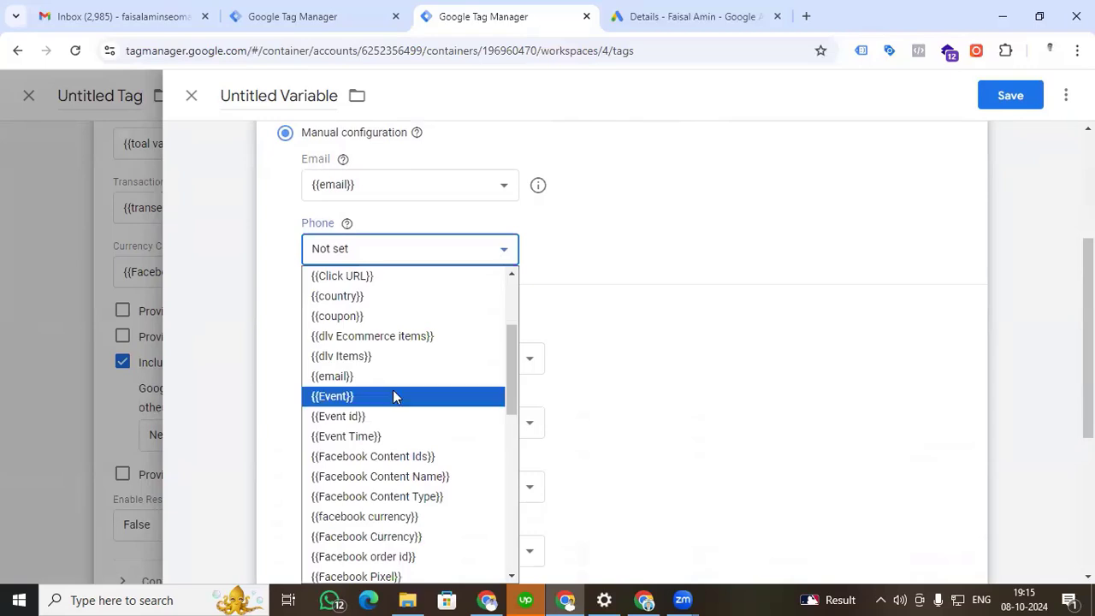
scroll(392, 392, down, 4)
scroll(393, 394, down, 5)
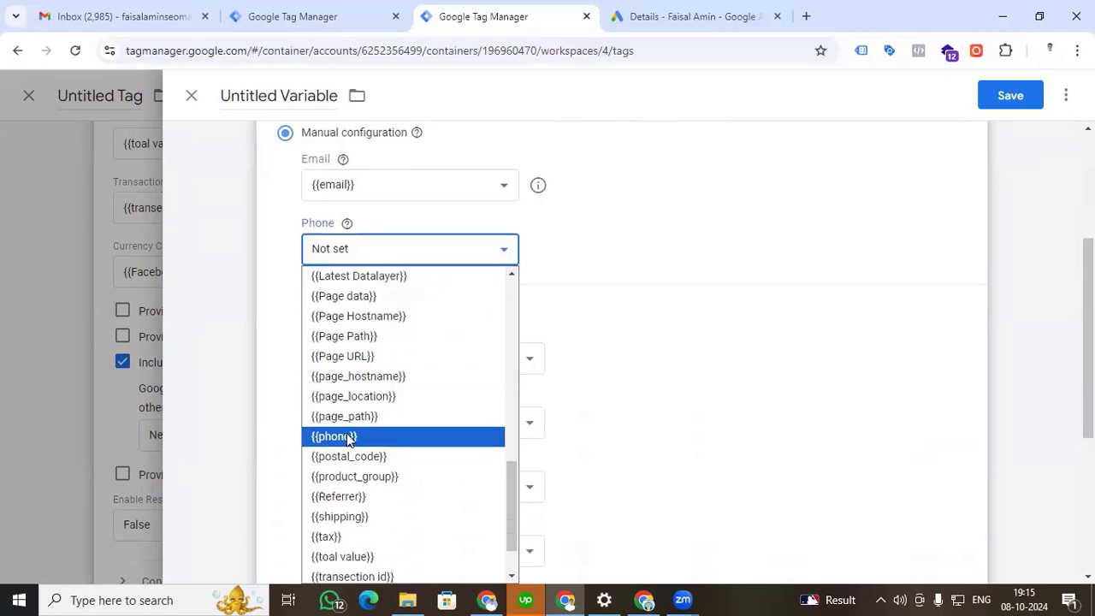
click(344, 439)
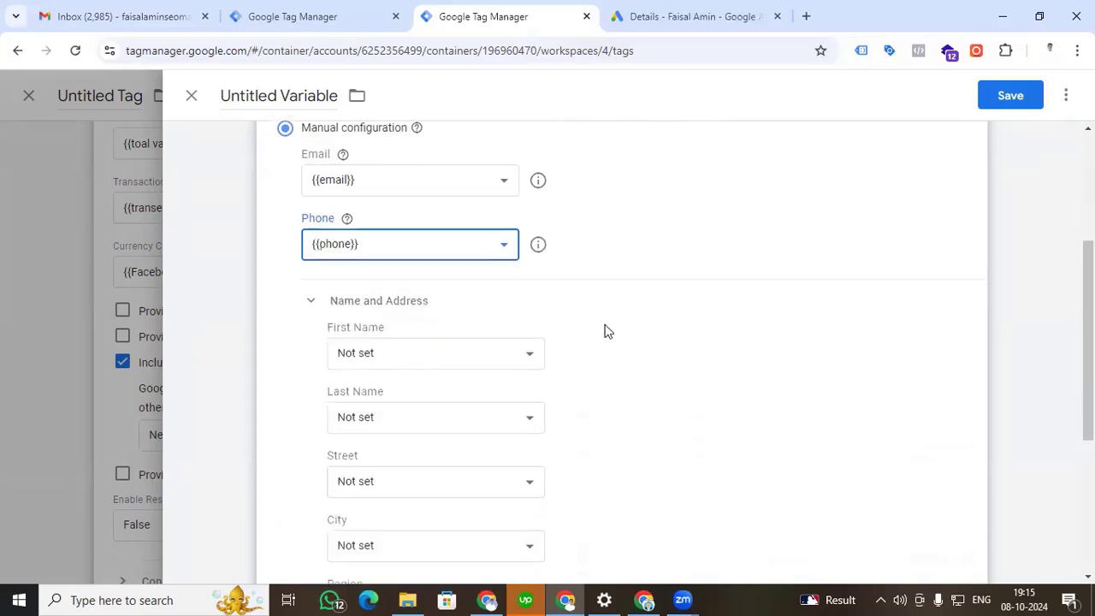
Set the user-provided data variable's First Name to {{first_name}} and Last Name to {{last_name}}.
scroll(556, 274, down, 2)
click(518, 201)
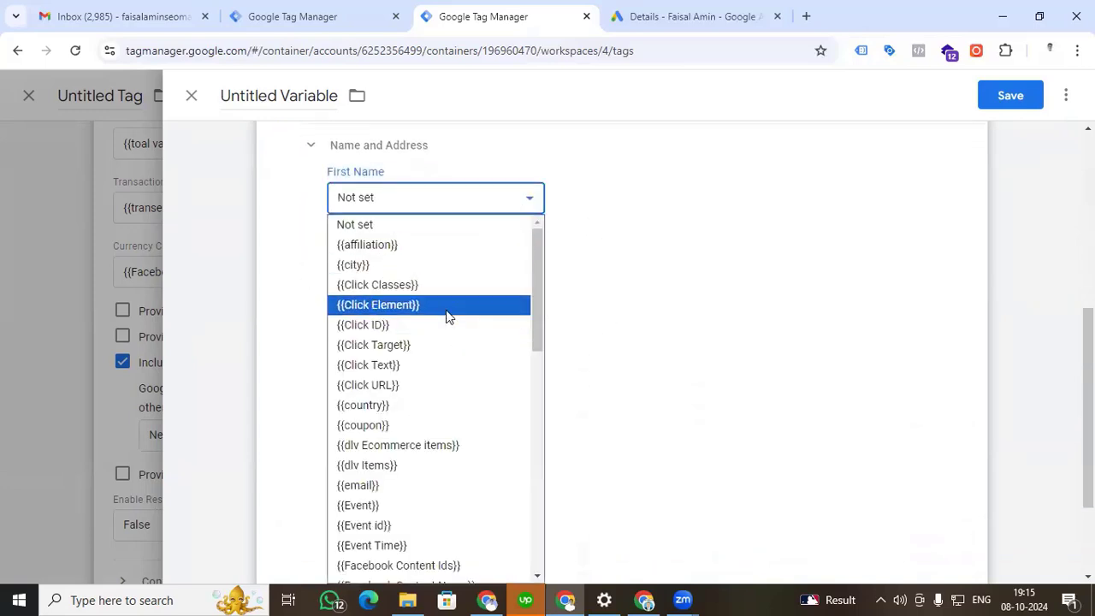
scroll(447, 379, down, 2)
scroll(448, 385, down, 4)
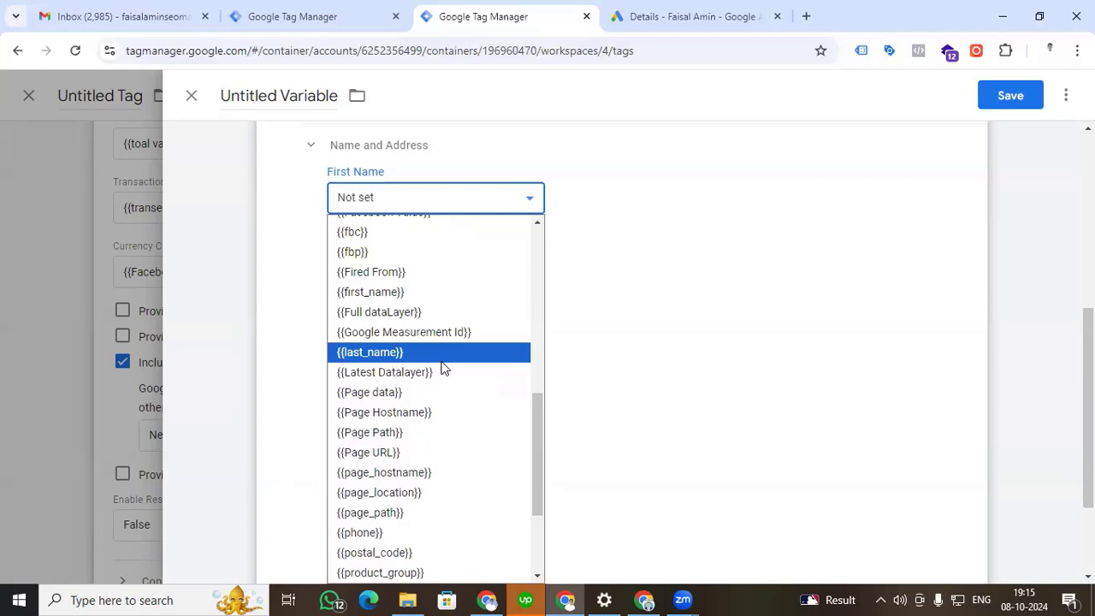
click(408, 298)
click(421, 268)
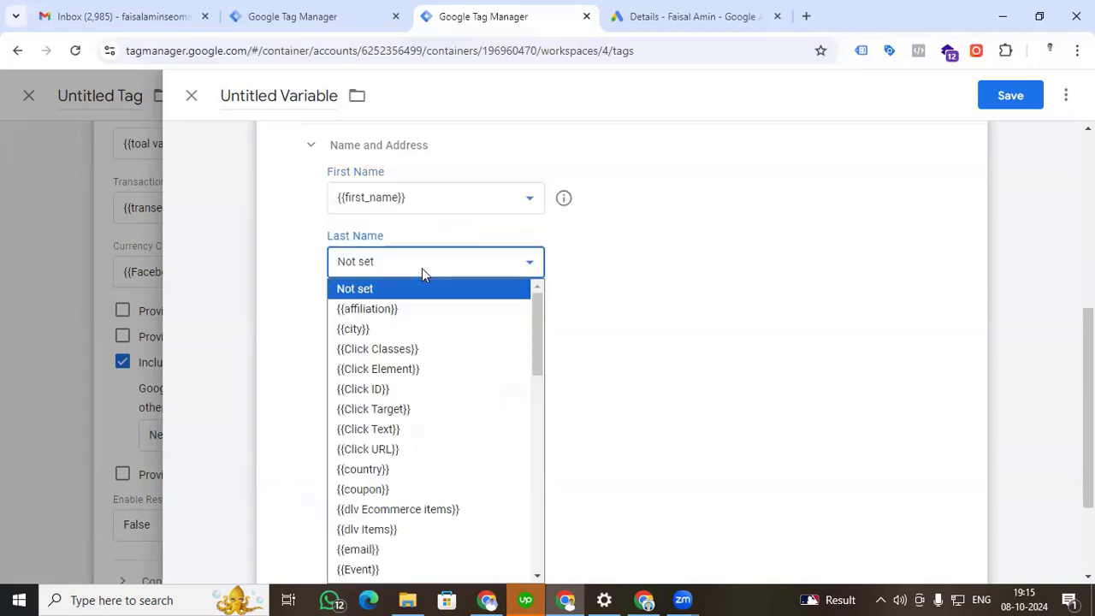
scroll(419, 368, down, 4)
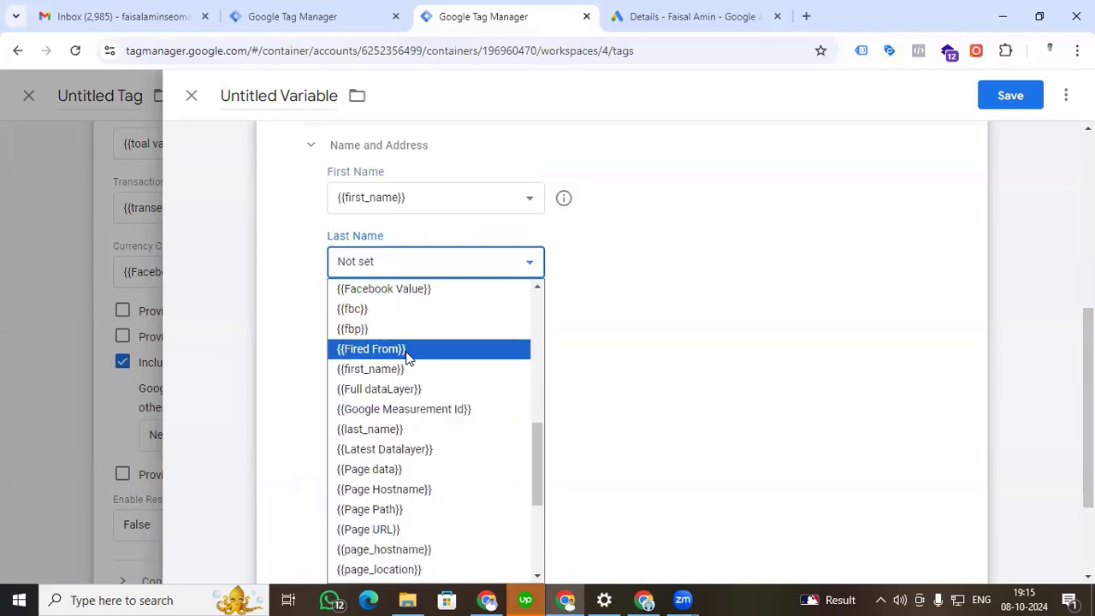
click(413, 430)
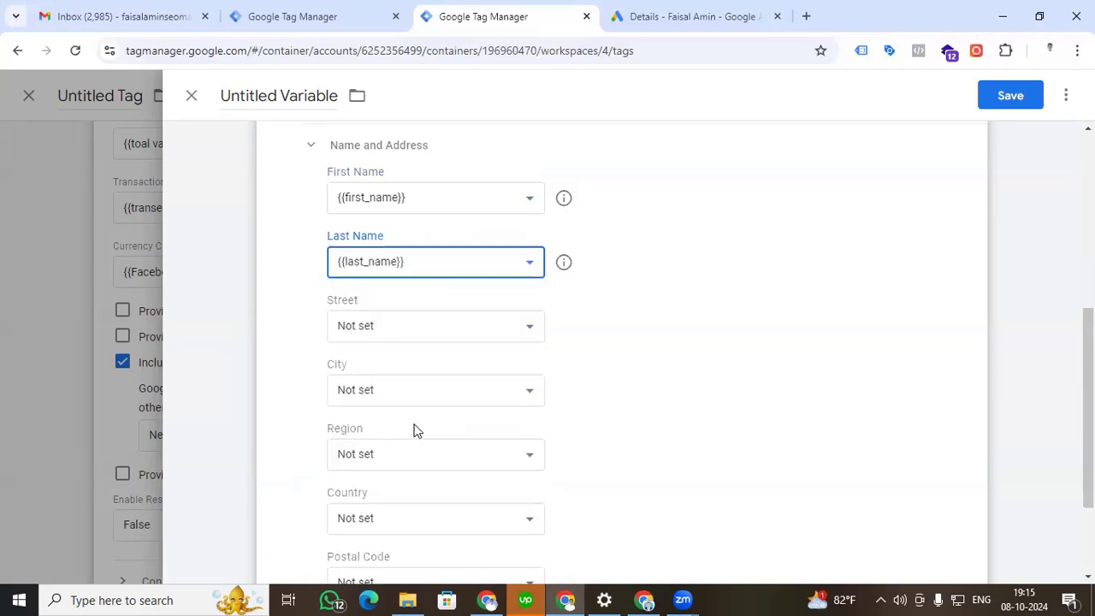
Set both Street and City of the user-provided data variable to {{city}}.
click(438, 326)
scroll(424, 290, down, 1)
scroll(419, 272, down, 1)
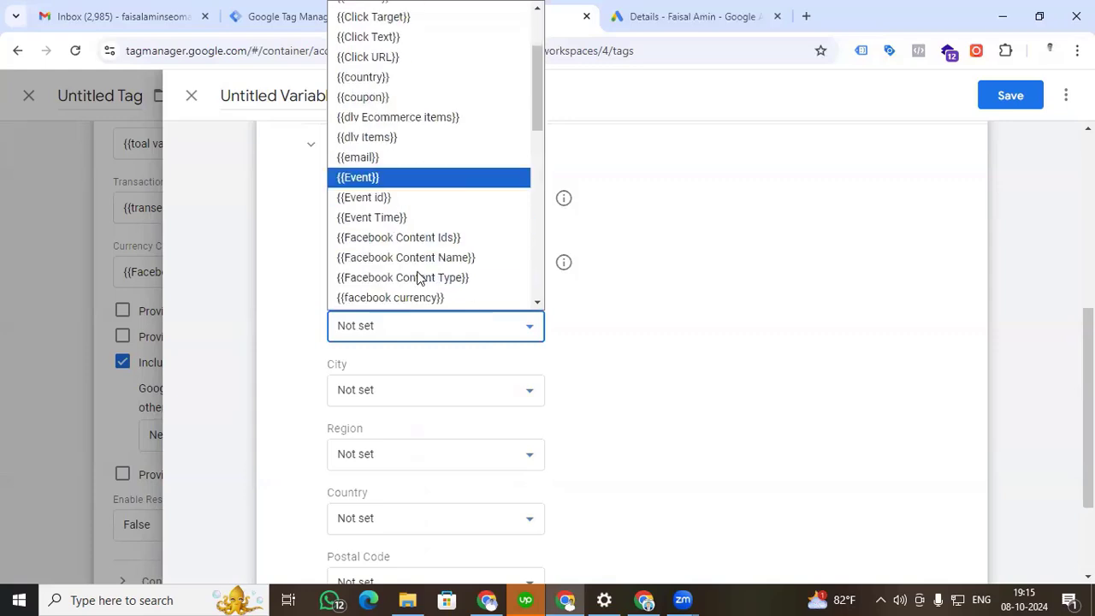
scroll(418, 171, up, 2)
click(419, 49)
scroll(523, 222, down, 1)
click(511, 313)
scroll(481, 240, down, 1)
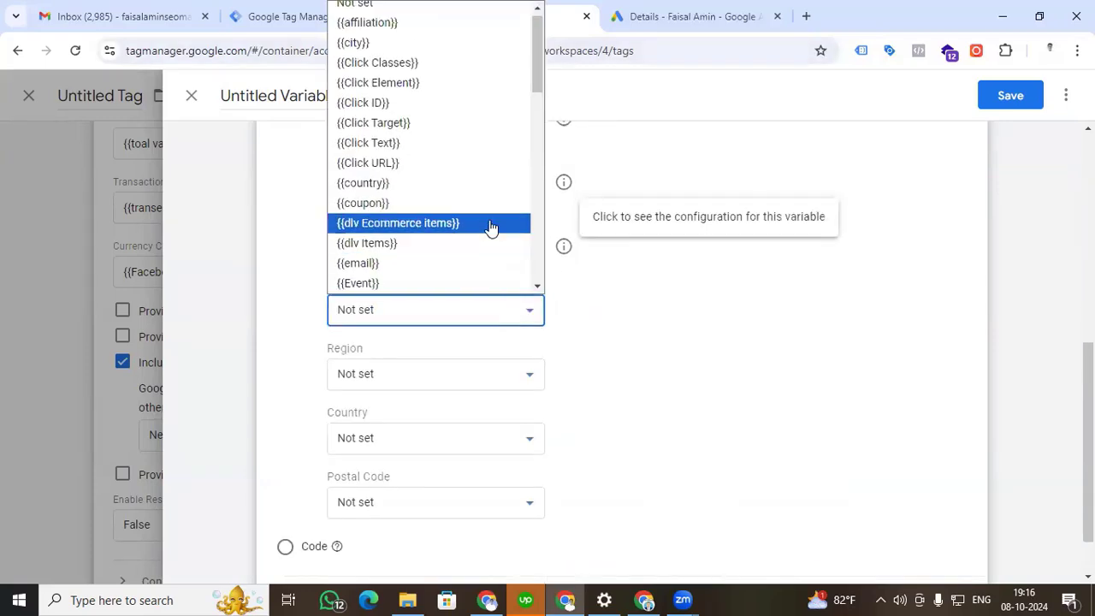
click(449, 43)
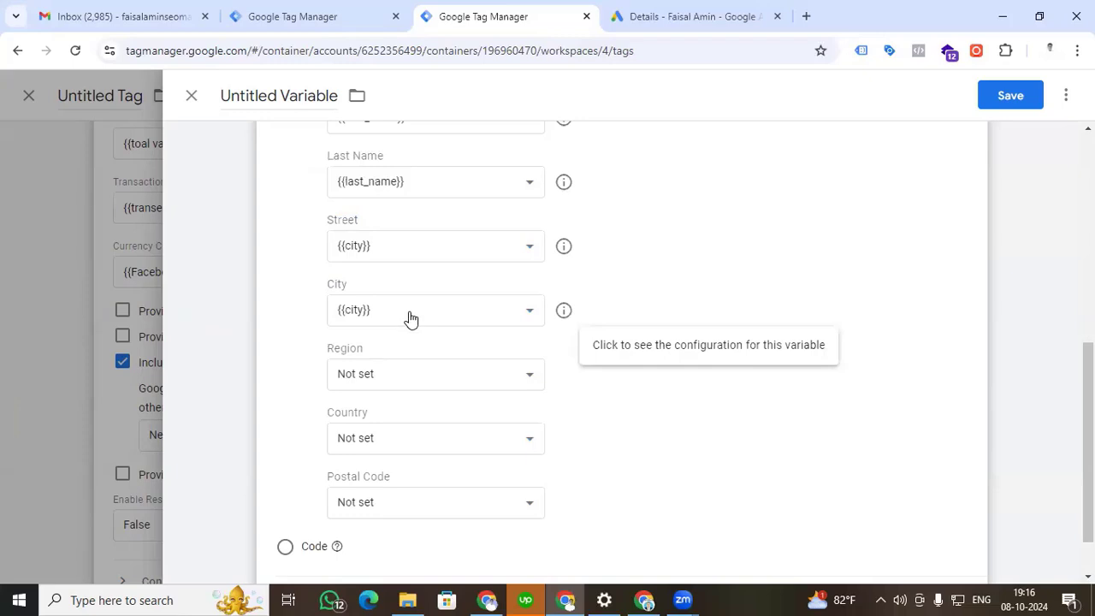
Set both Region and Country of the user-provided data variable to {{country}}.
click(518, 376)
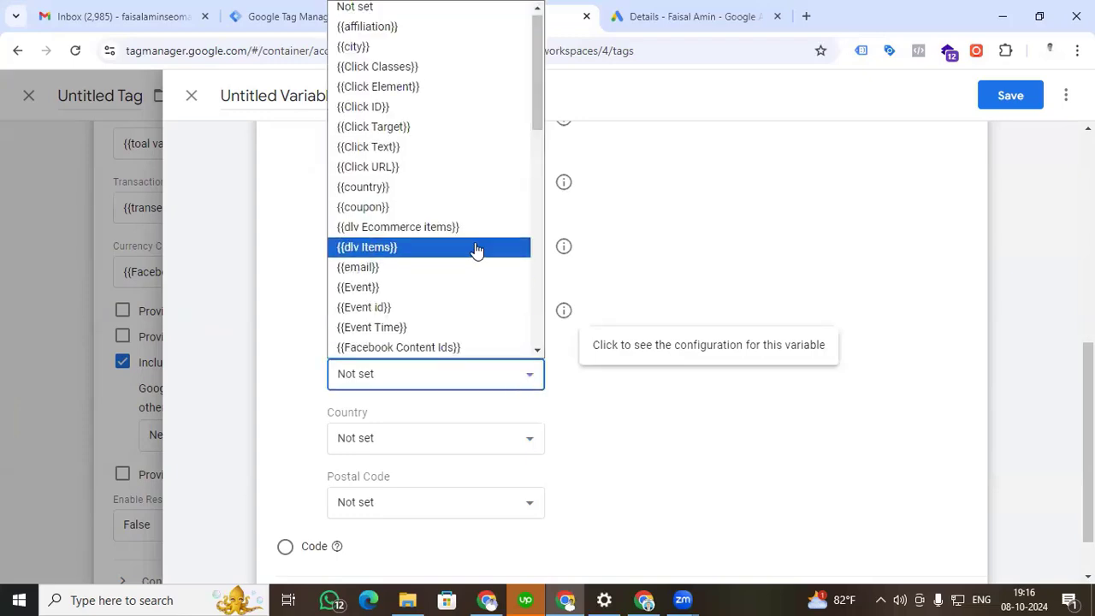
drag(539, 120, 412, 66)
click(412, 66)
scroll(516, 379, down, 1)
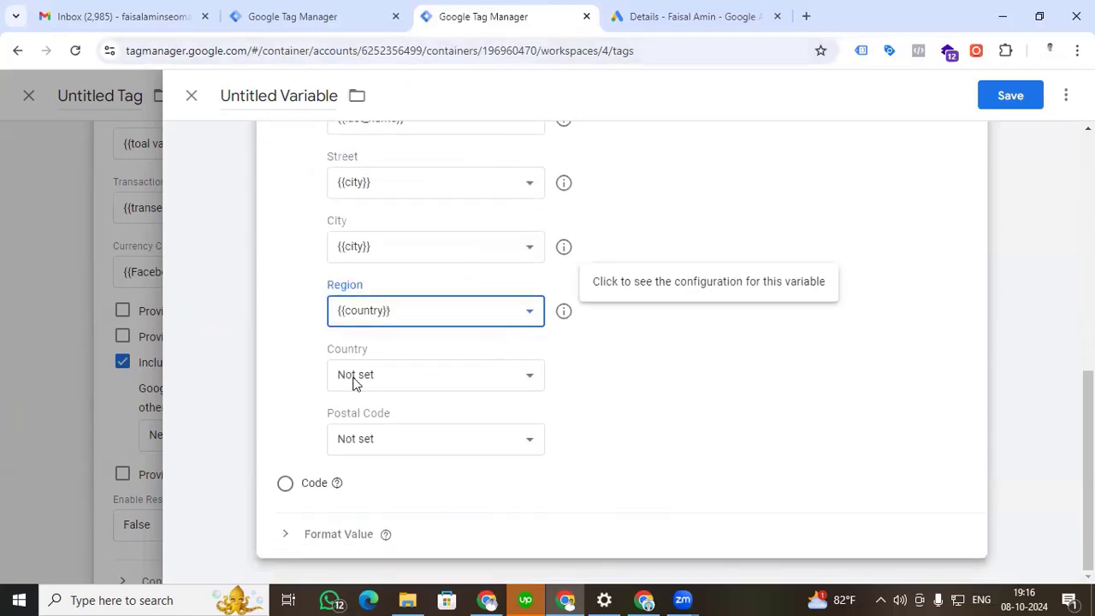
click(513, 381)
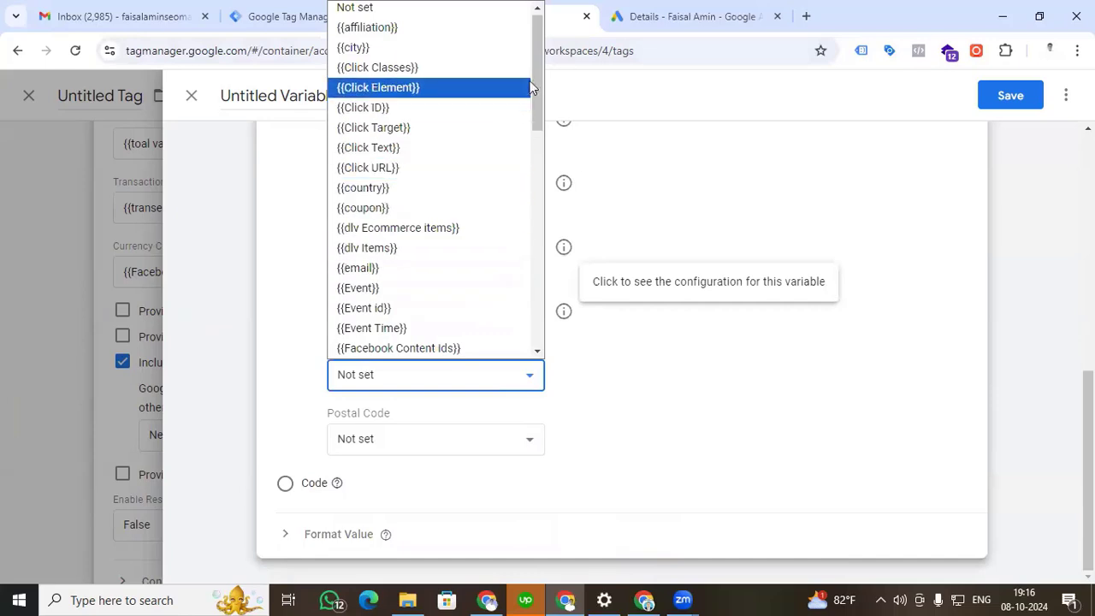
drag(538, 72, 532, 230)
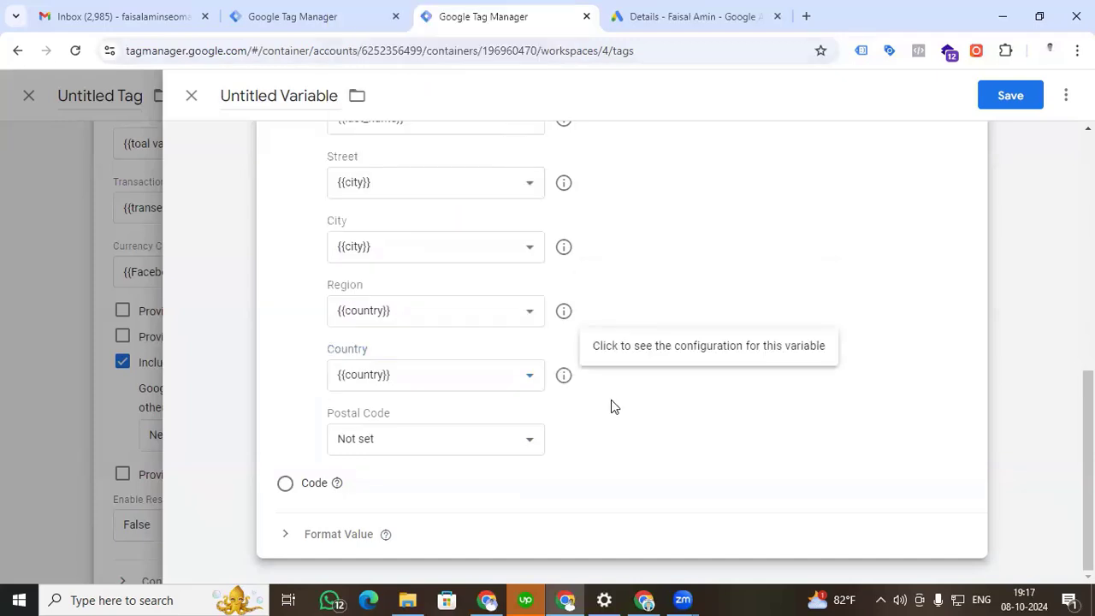
Set the user-provided data variable's Postal Code to {{postal_code}}.
click(522, 435)
drag(538, 147, 510, 337)
click(370, 347)
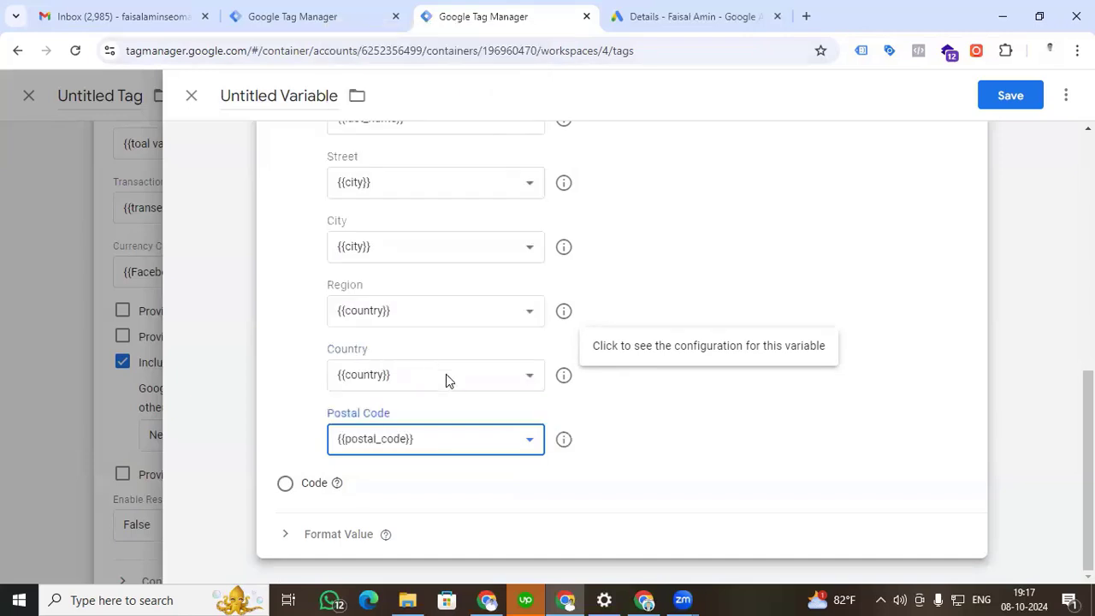
Save the variable under the name "User-Provided Data" for use in the conversion tag.
scroll(391, 411, up, 5)
scroll(391, 409, up, 2)
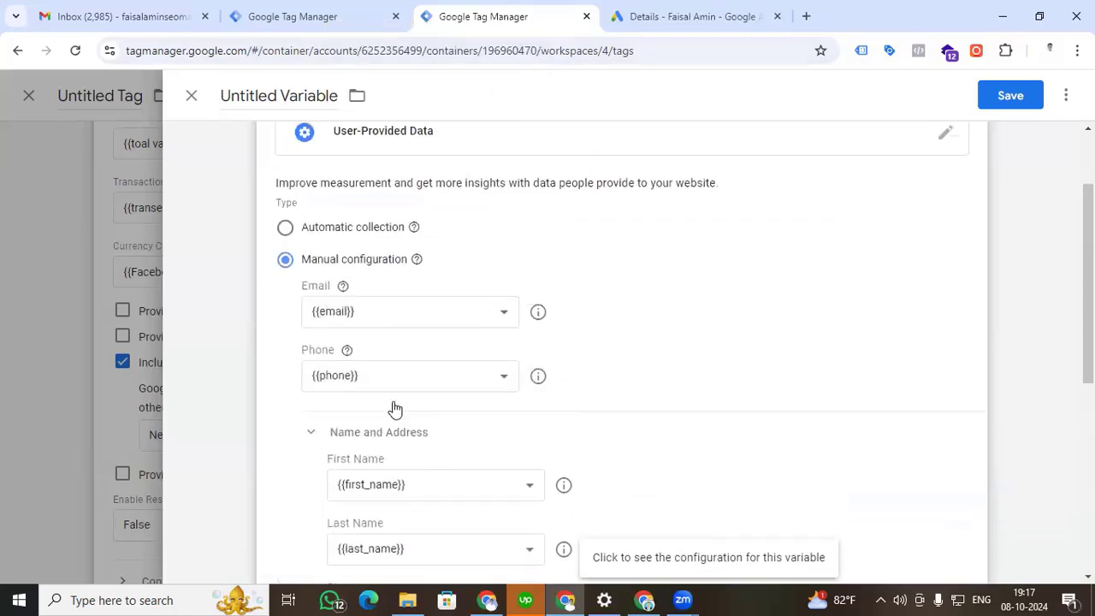
click(1007, 96)
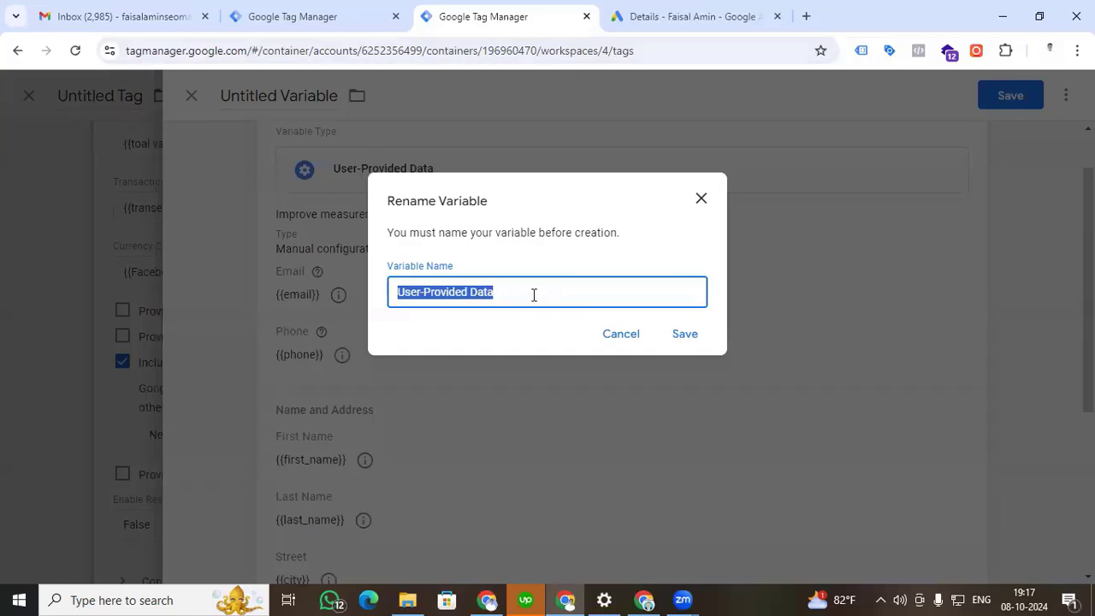
click(684, 335)
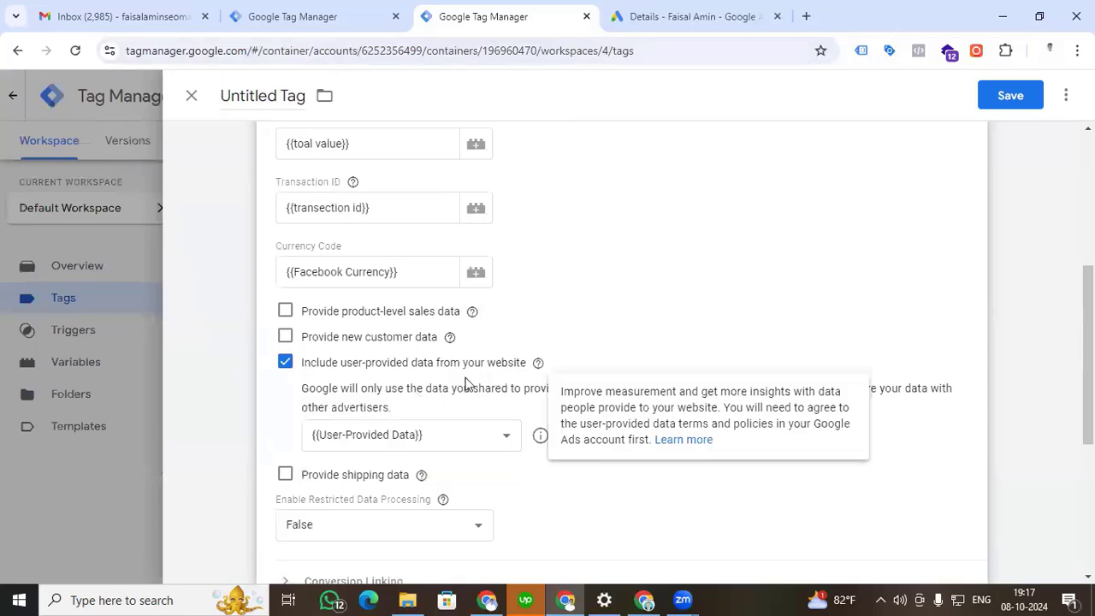
Add the existing Event Purchase custom event as the conversion tag's firing trigger.
scroll(466, 382, down, 4)
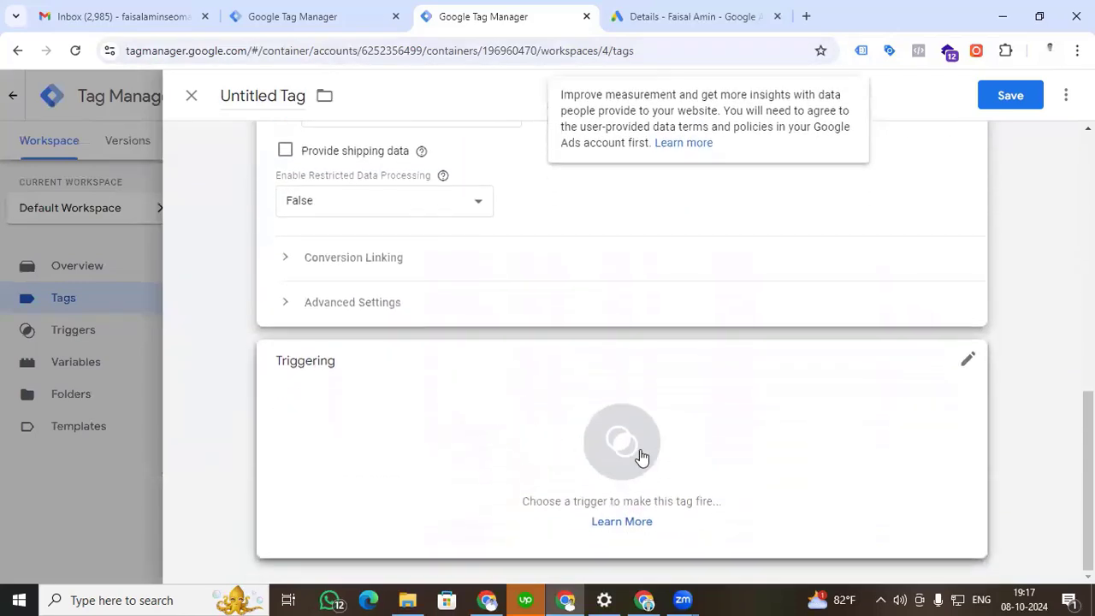
click(642, 458)
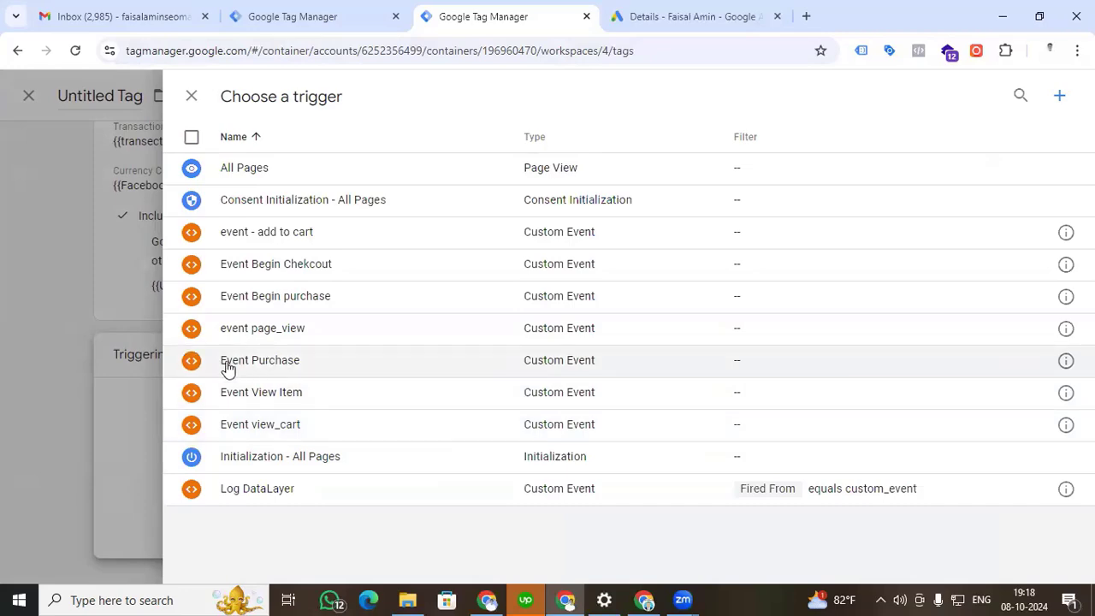
click(261, 360)
Name the tag "Google Ads Covnersion Tracking - Purchase" and save it.
scroll(306, 377, up, 5)
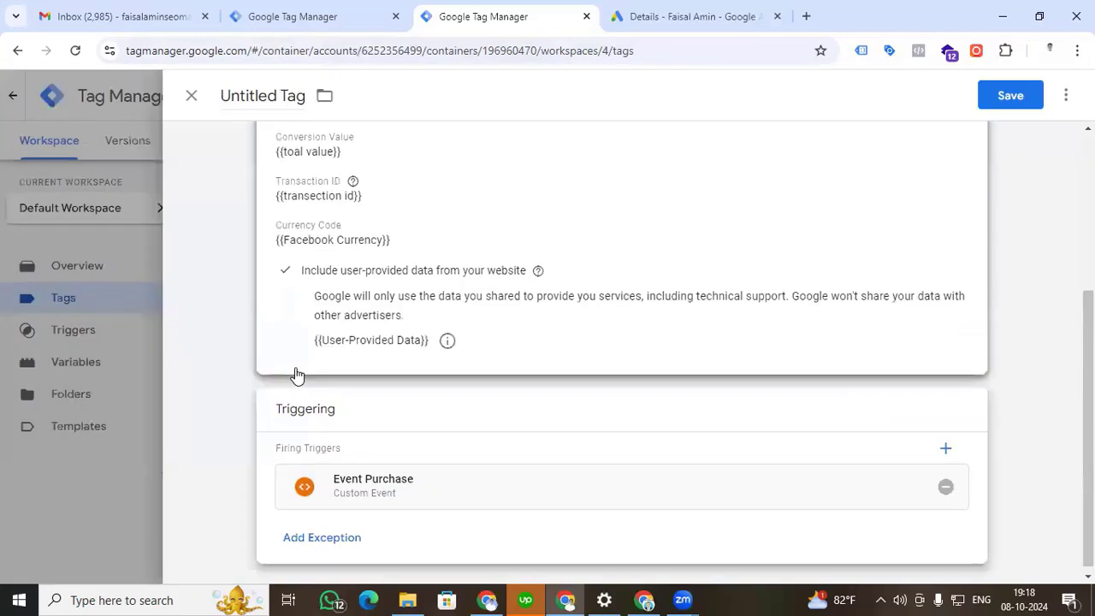
click(259, 95)
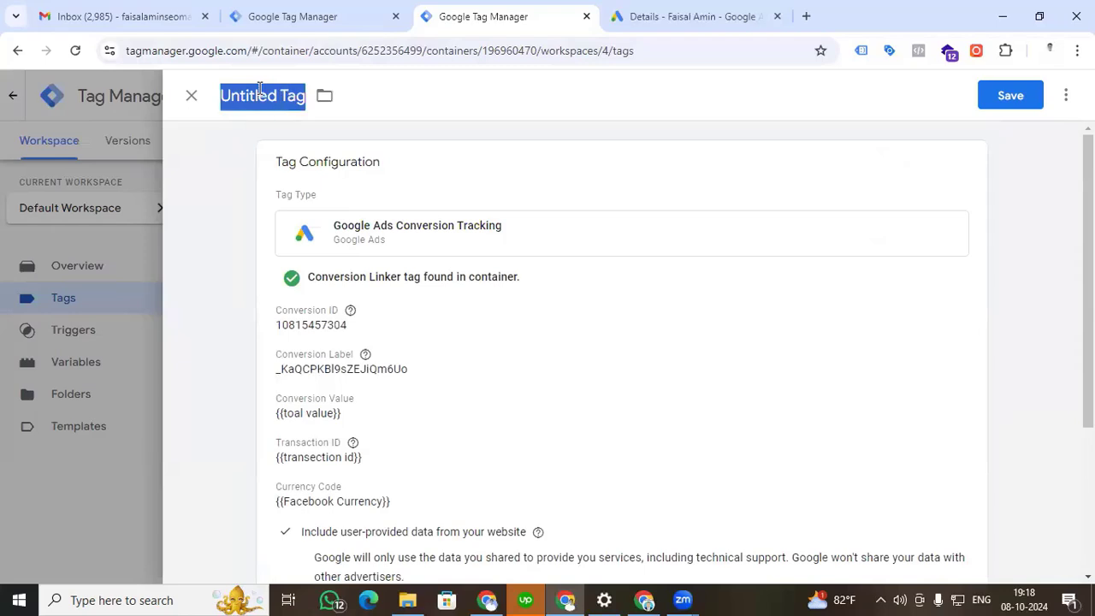
text(Google )
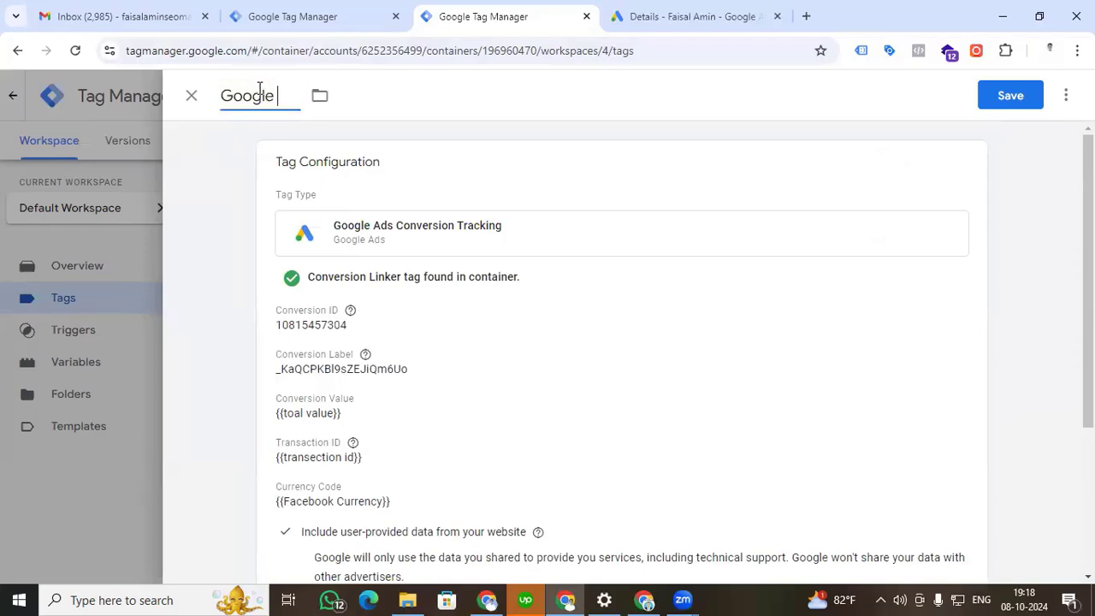
text(Ads Covnersi)
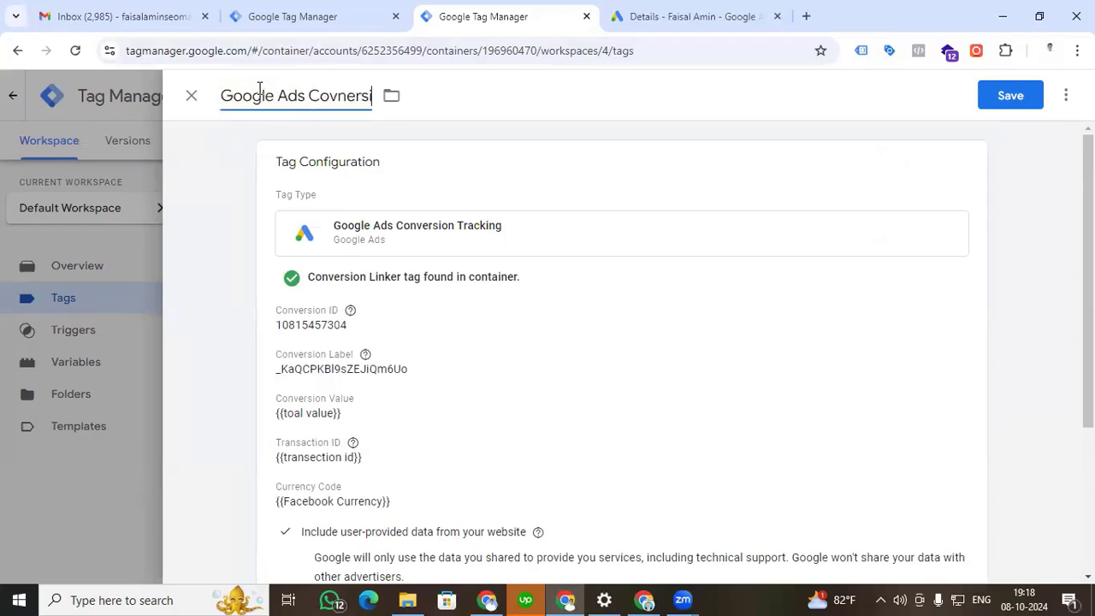
text(on Tracking - Purchase)
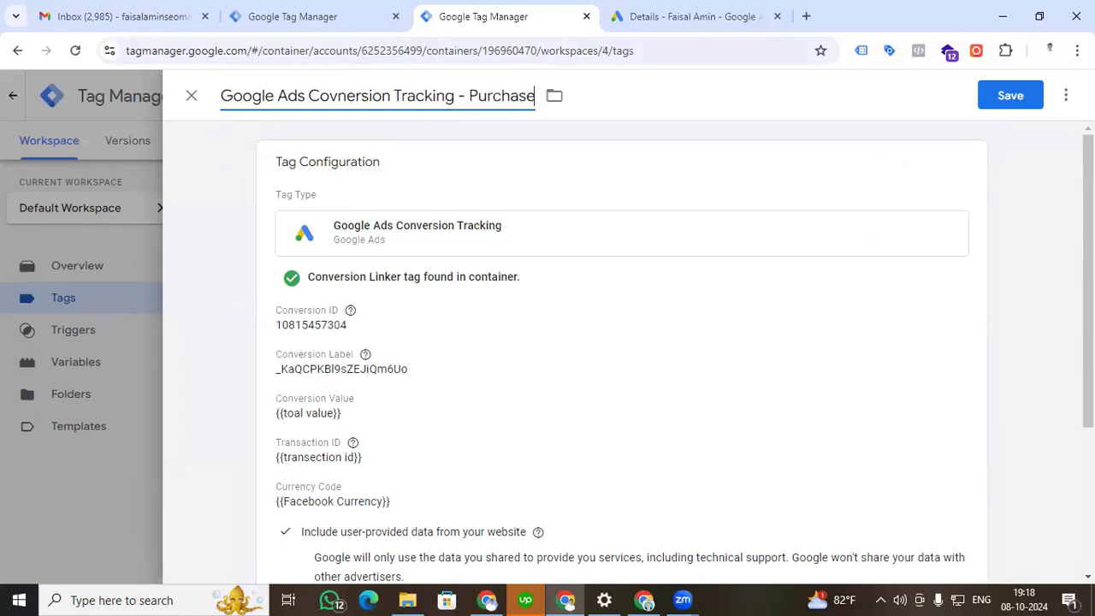
click(1008, 99)
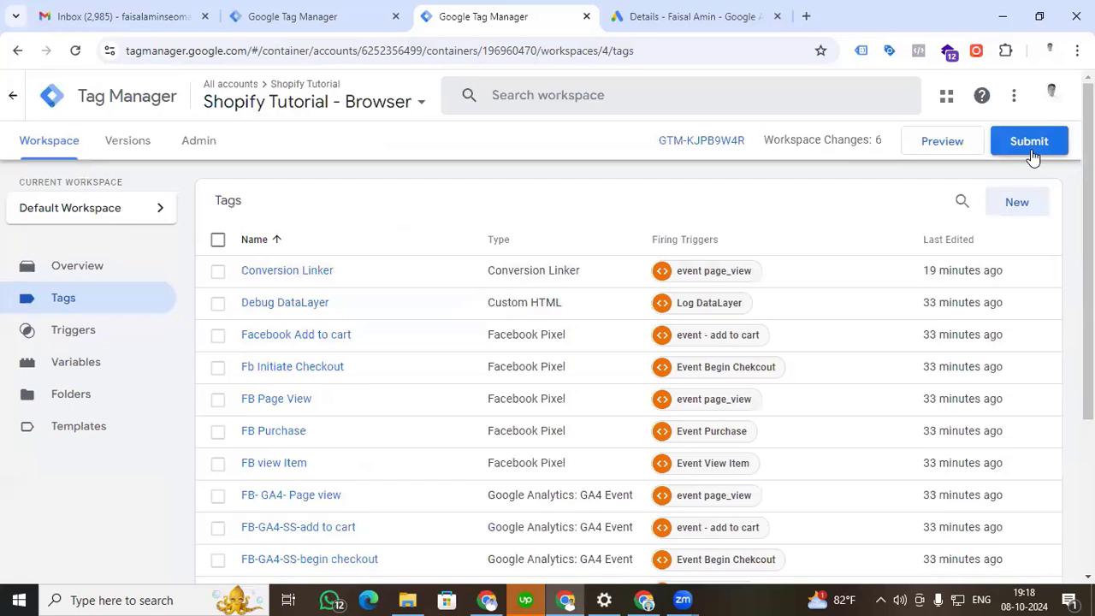
Publish the workspace changes as a container version named "google ads conversion Tracking - purchase", and return to the workspace.
click(1031, 143)
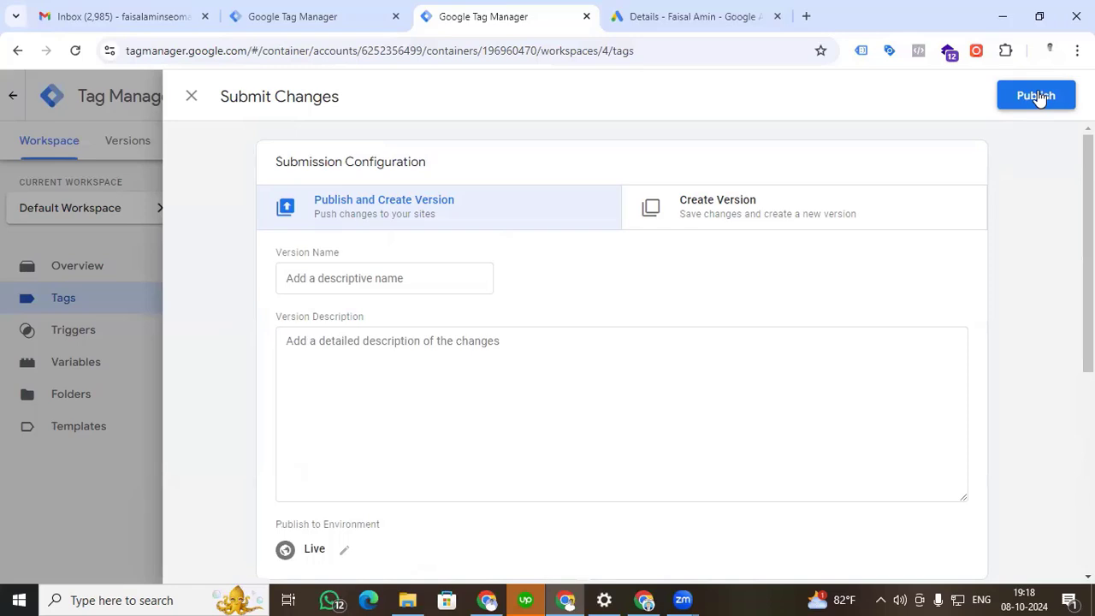
click(1038, 96)
click(563, 325)
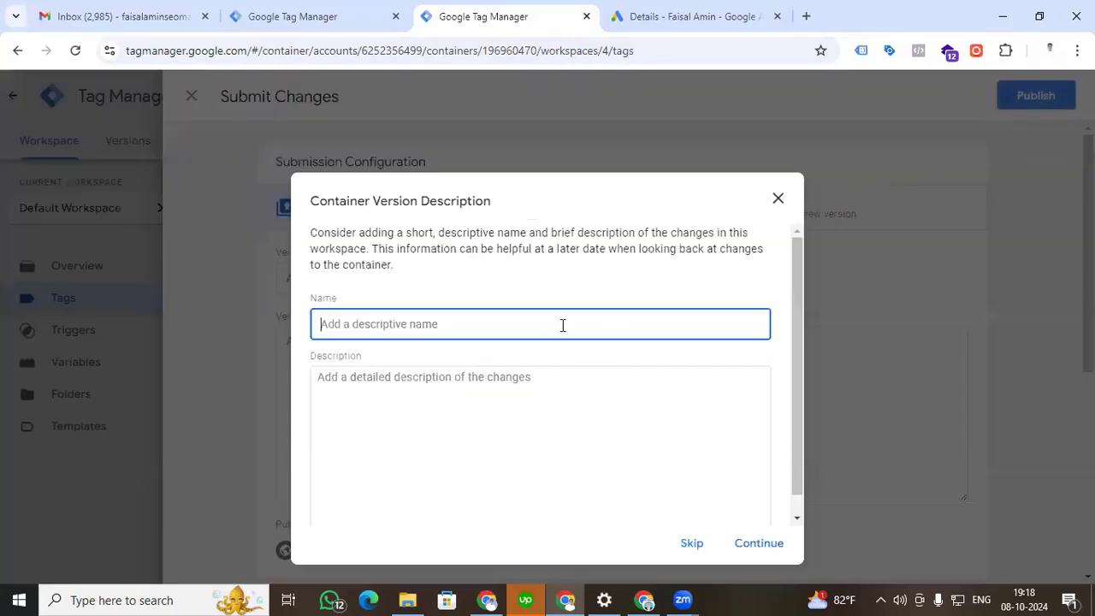
text(google)
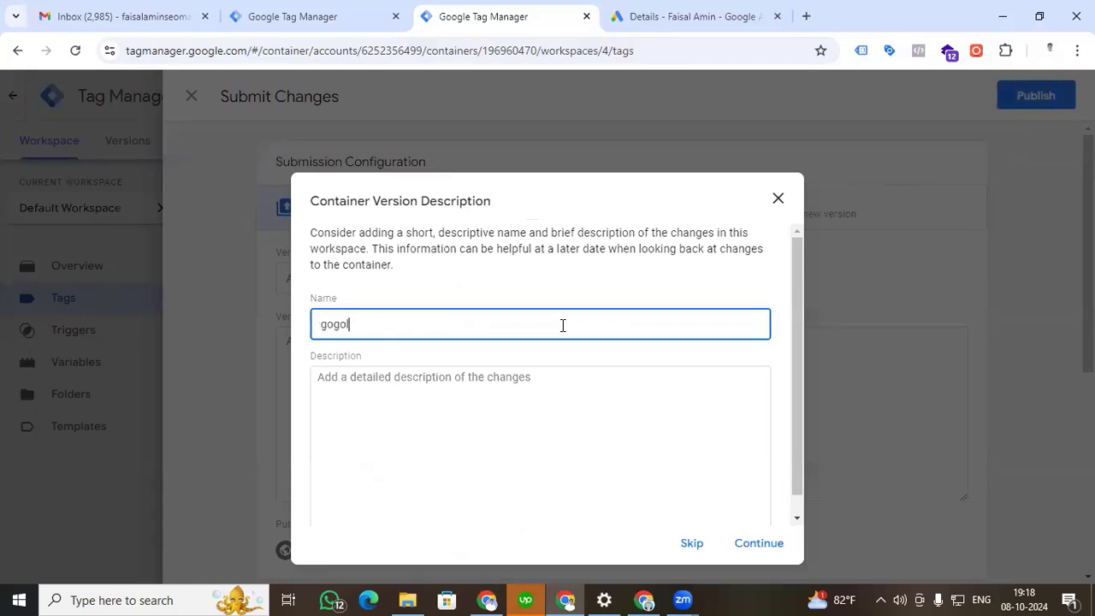
text( ads conversoion Tracking - purchase)
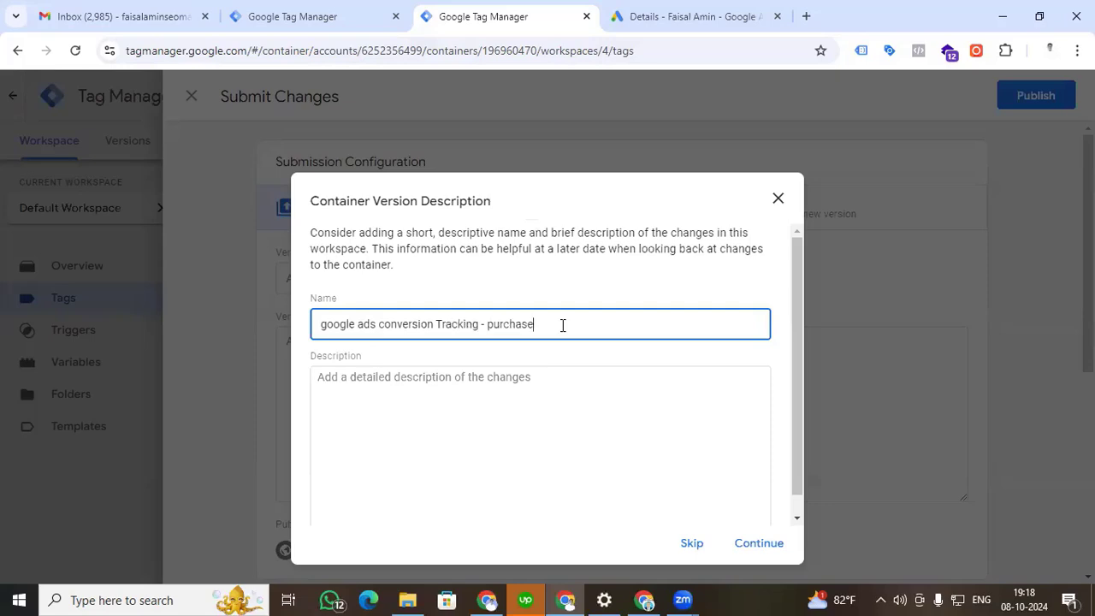
scroll(749, 456, down, 1)
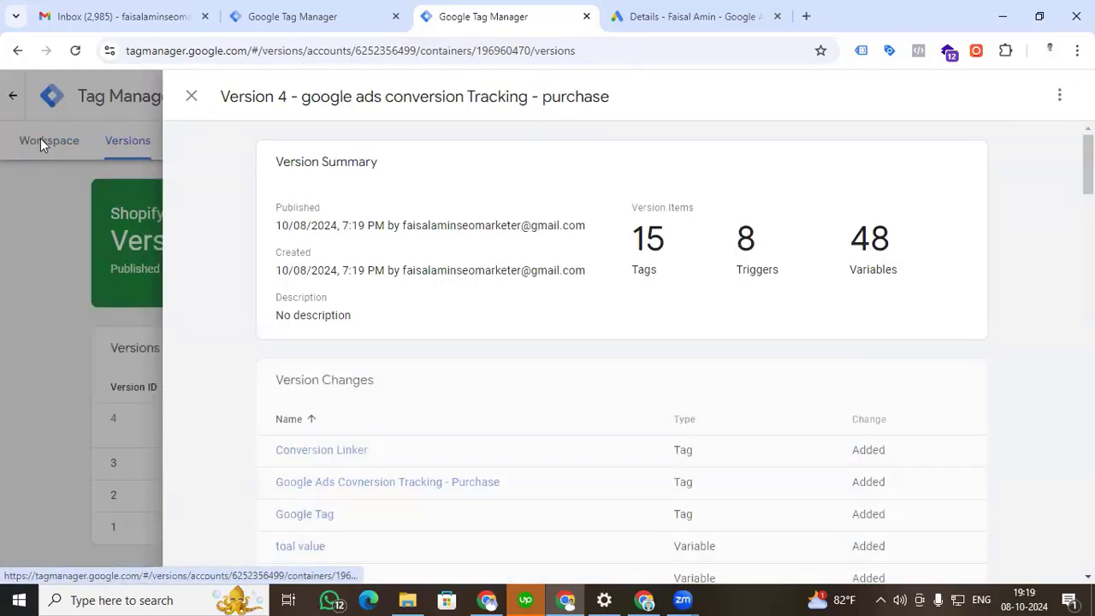
click(40, 137)
click(39, 146)
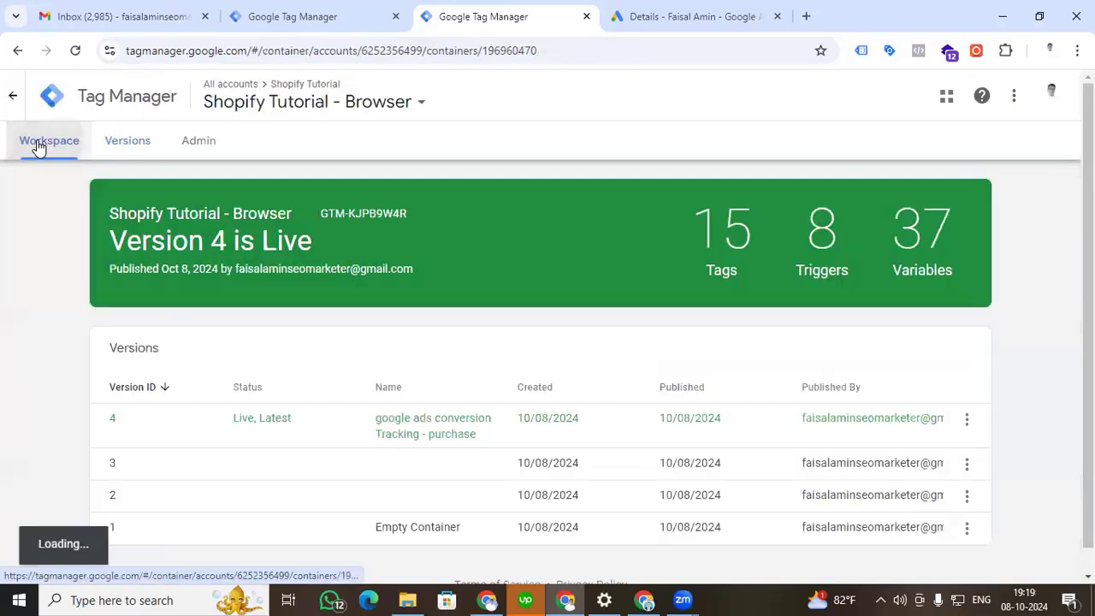
Switch to the Themarketize10 Shopify storefront, add one "Best T-Shirt Printer with Price" to the cart, and proceed to checkout.
click(645, 600)
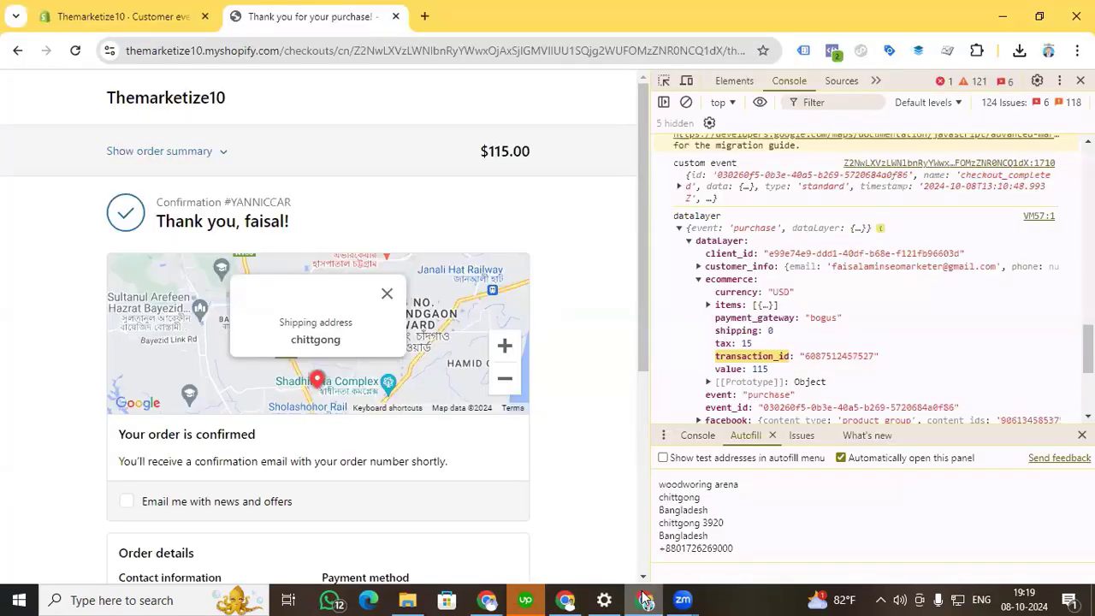
click(147, 96)
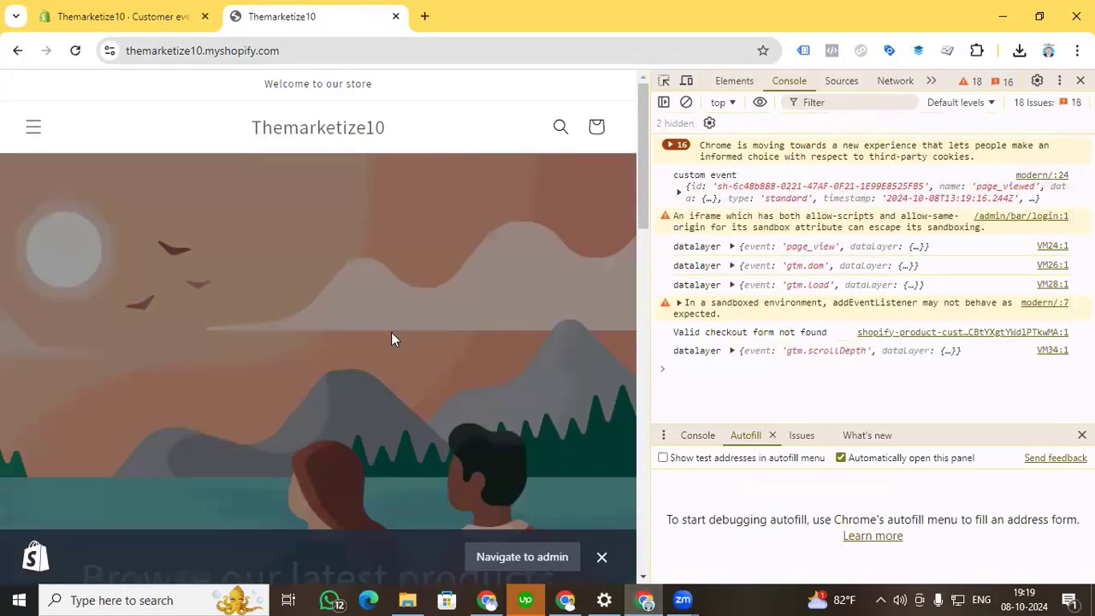
scroll(376, 268, down, 5)
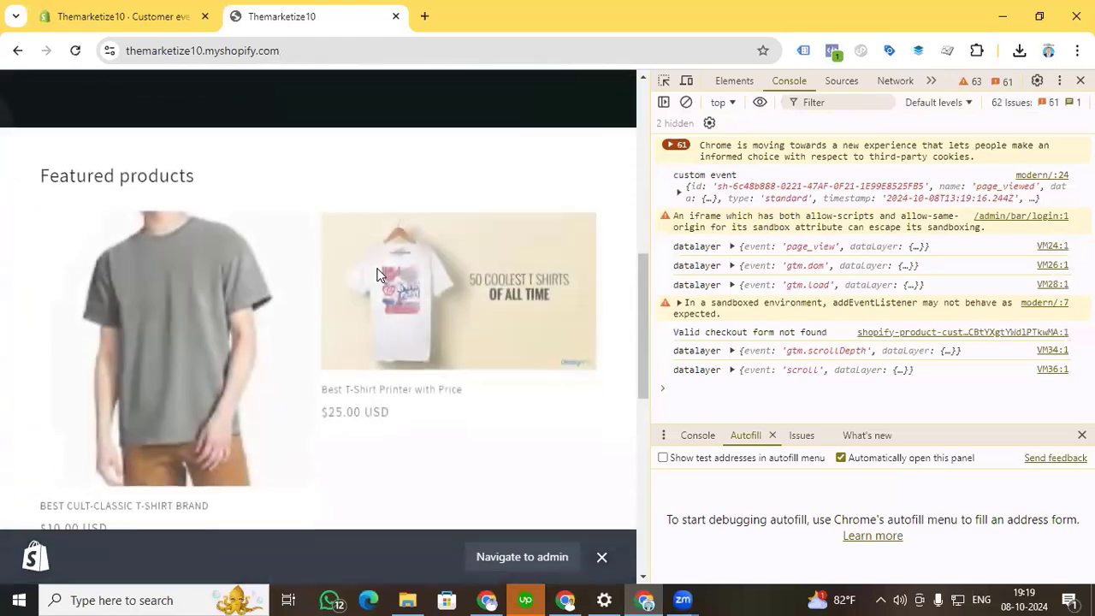
scroll(376, 274, down, 2)
click(370, 197)
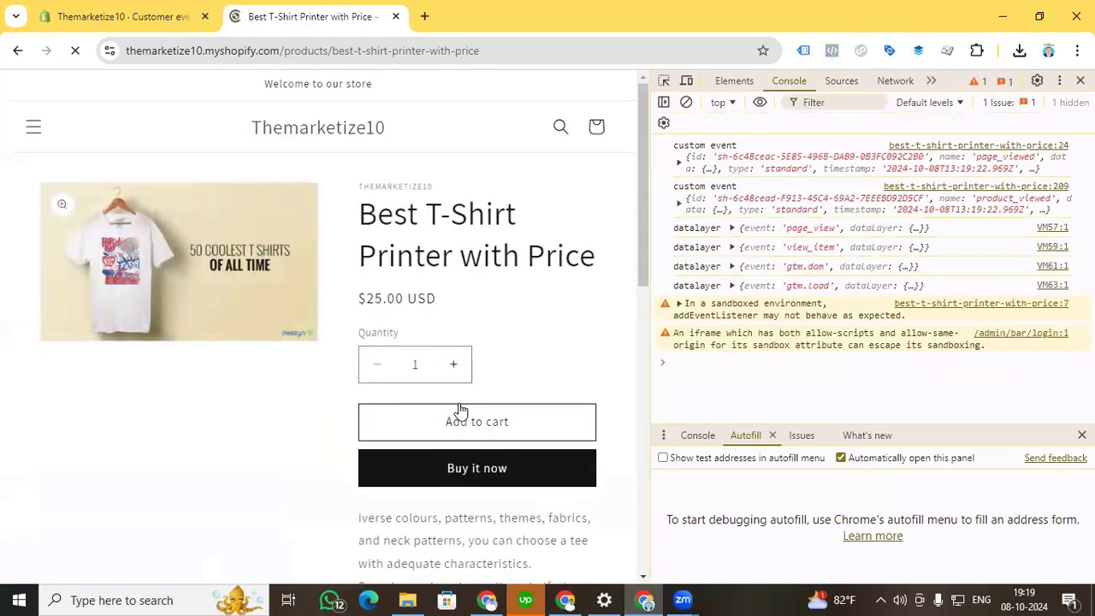
click(460, 415)
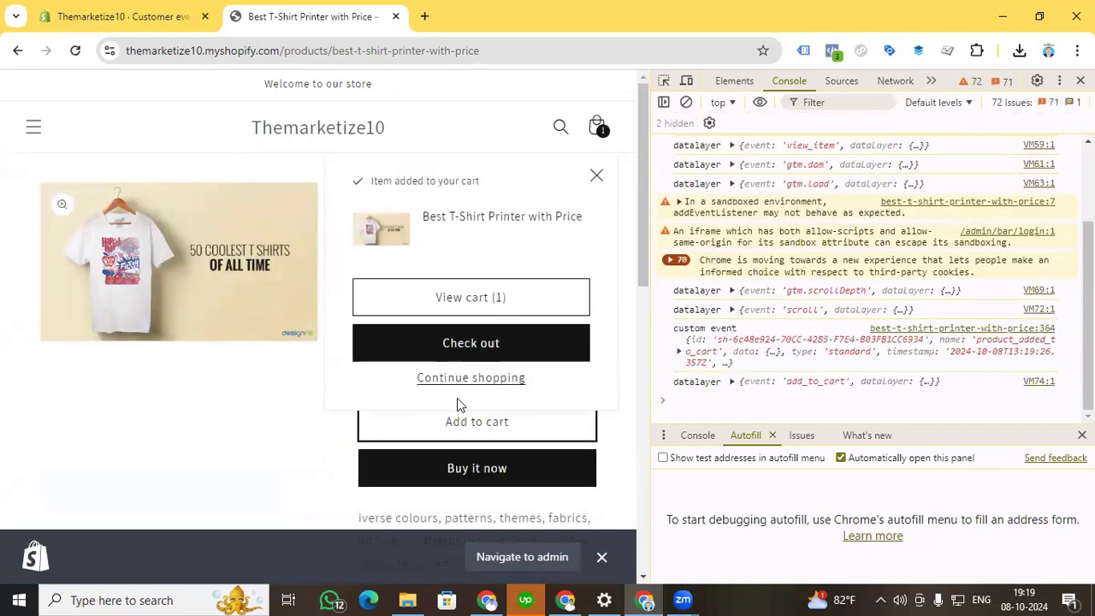
click(468, 352)
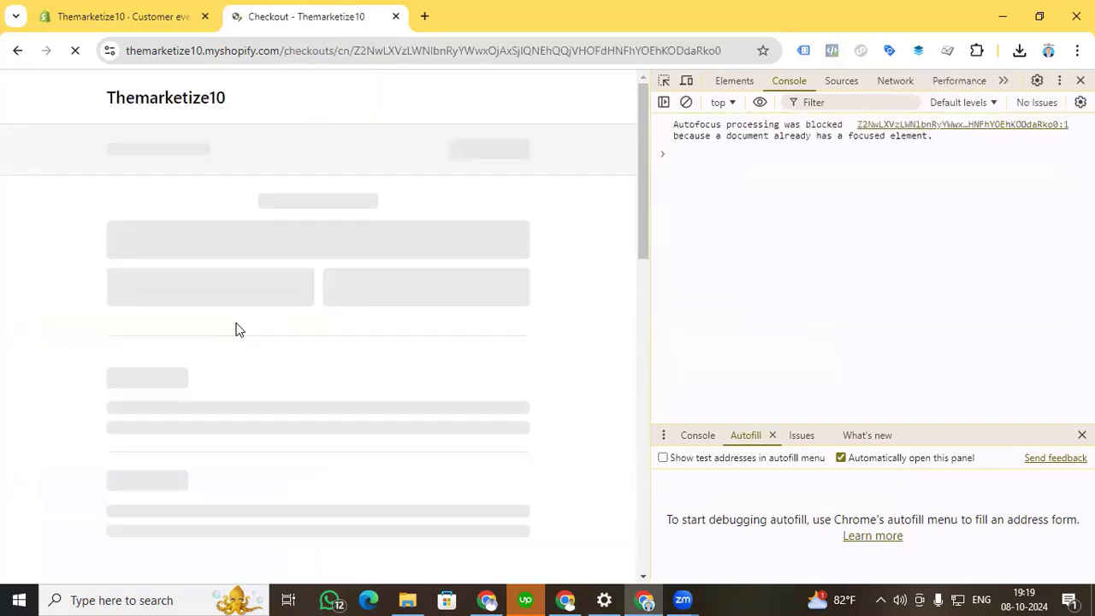
Fill in the customer's contact e-mail and saved delivery details at checkout, and submit the test order for payment.
click(178, 250)
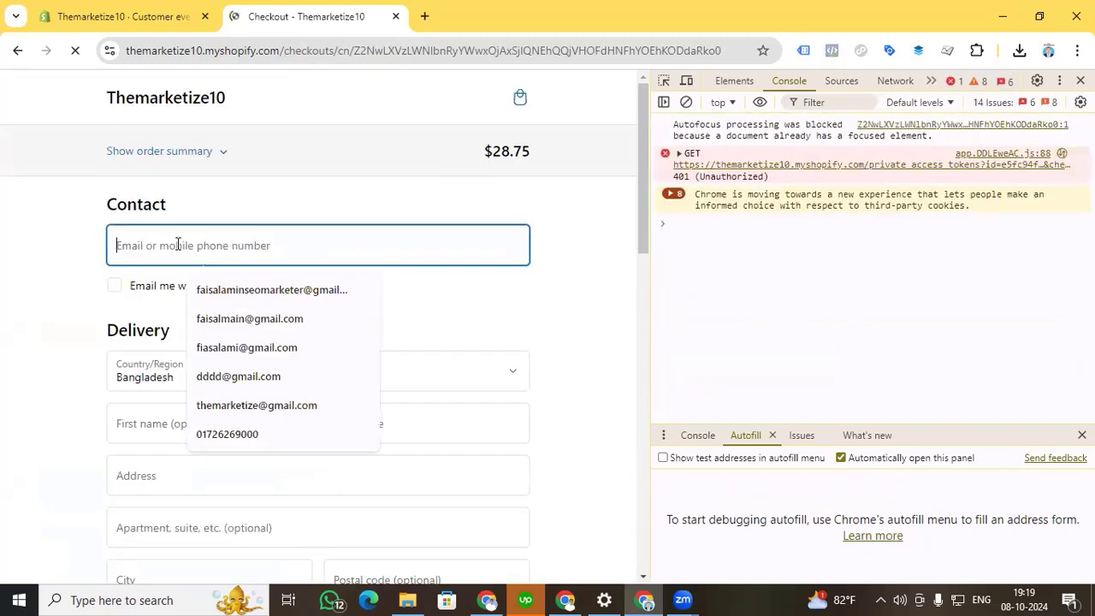
click(224, 293)
click(188, 425)
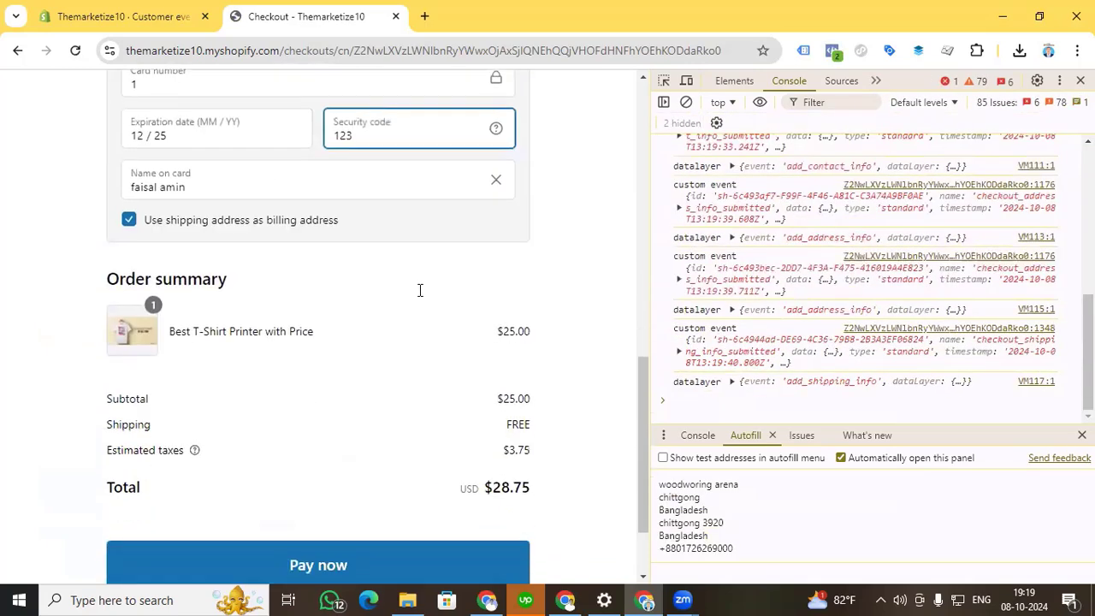
scroll(419, 290, down, 1)
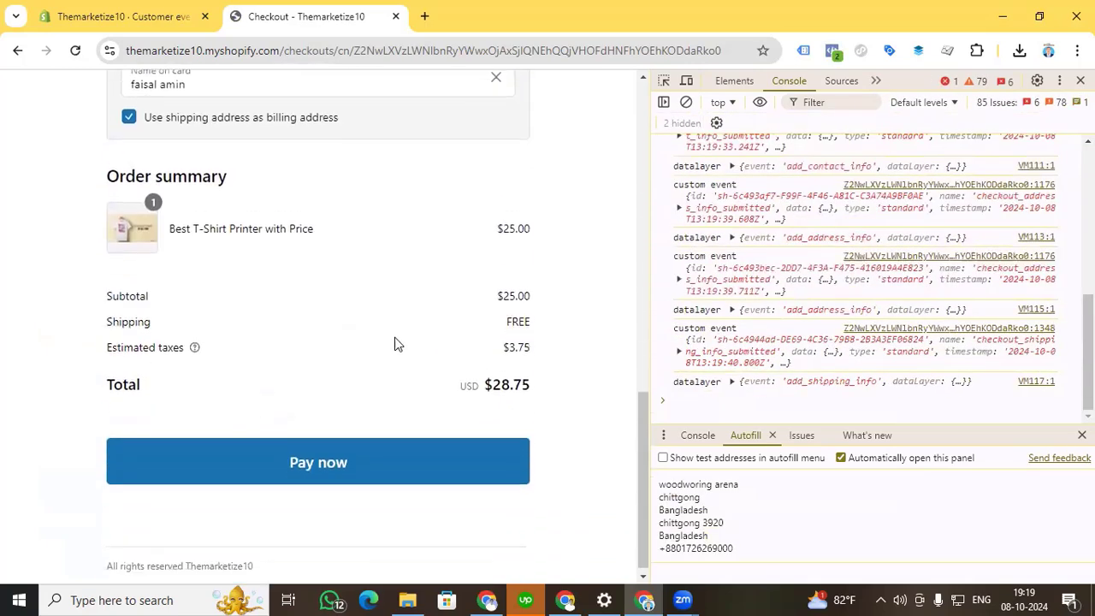
click(316, 470)
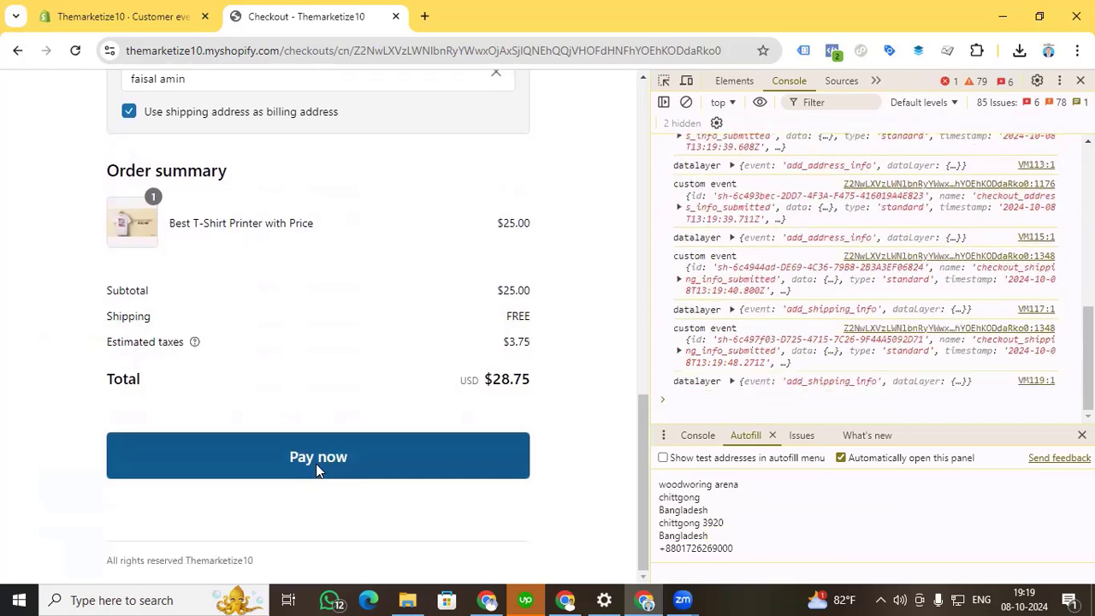